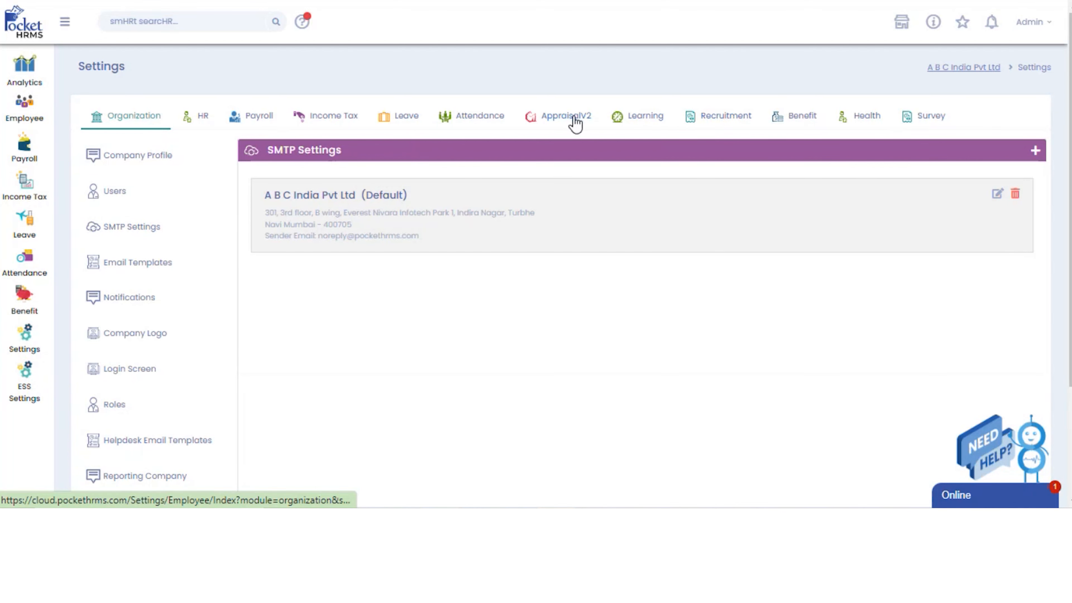
- Start a new appraisal configuration in the AppraisalV2 settings with COMPANYID as the business unit
left_click(575, 121)
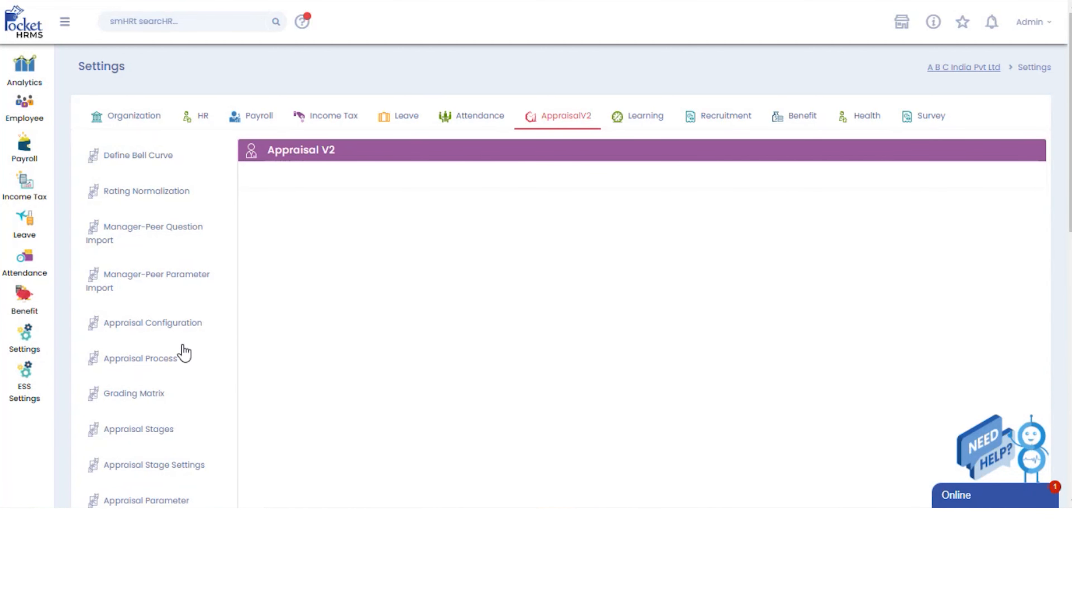
left_click(168, 326)
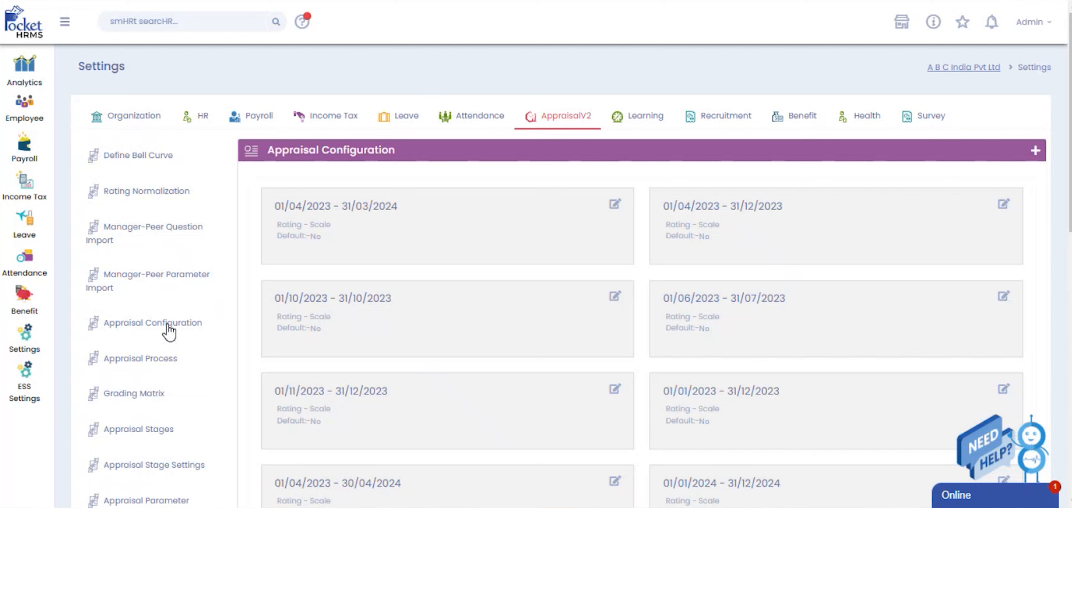
left_click(1035, 150)
left_click(691, 88)
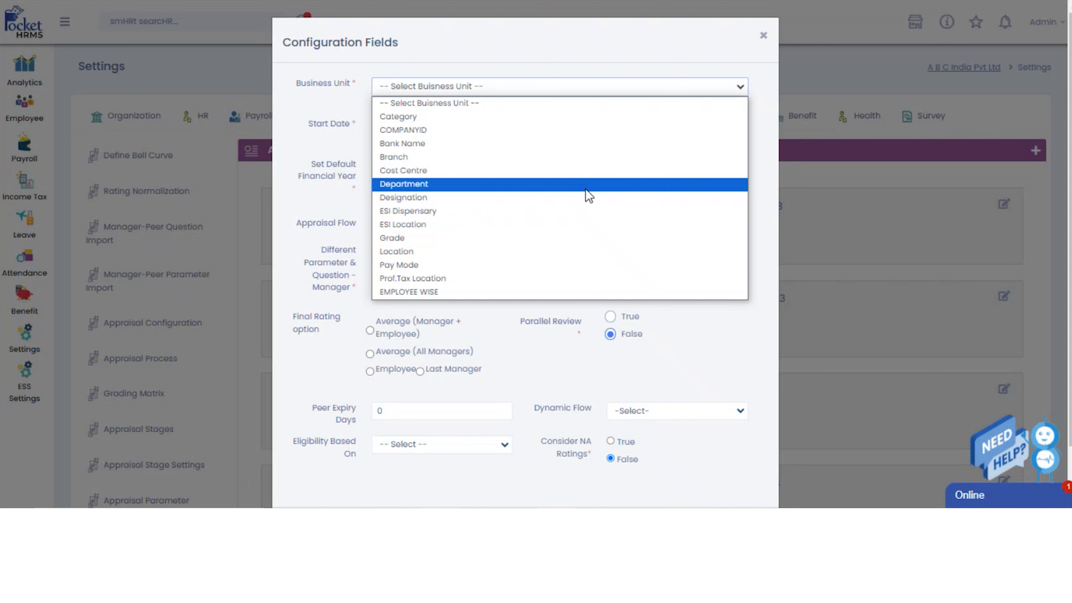
left_click(512, 132)
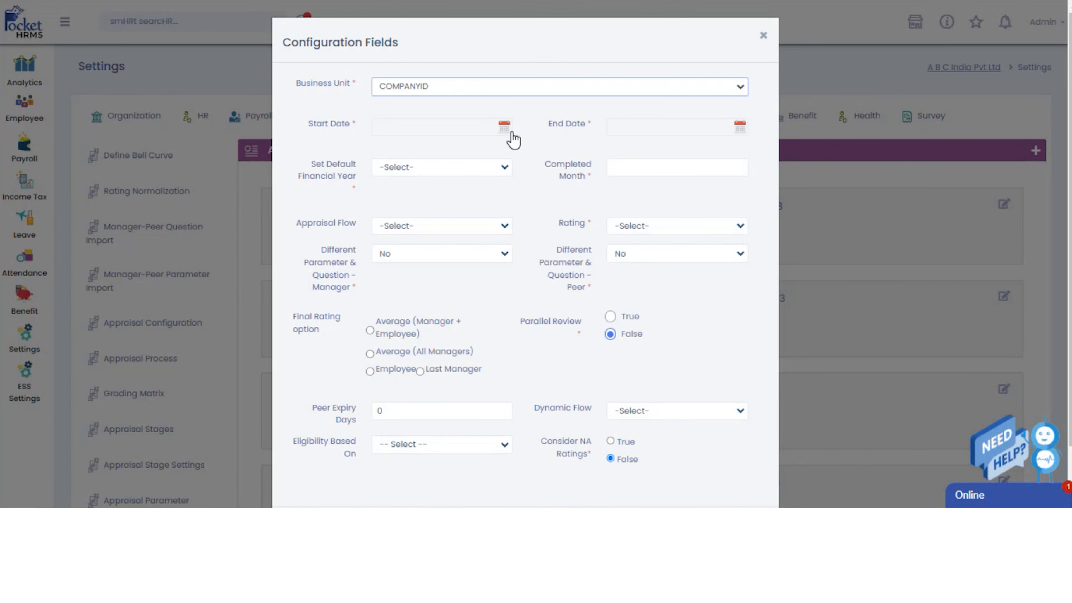
- Set the start date to 01/07/2024, end date to 31/08/2024, default financial year to Yes and completed month to 1
left_click(505, 127)
left_click(426, 160)
left_click(430, 288)
left_click(416, 187)
left_click(648, 127)
left_click(692, 150)
left_click(661, 301)
left_click(733, 284)
left_click(446, 169)
left_click(426, 196)
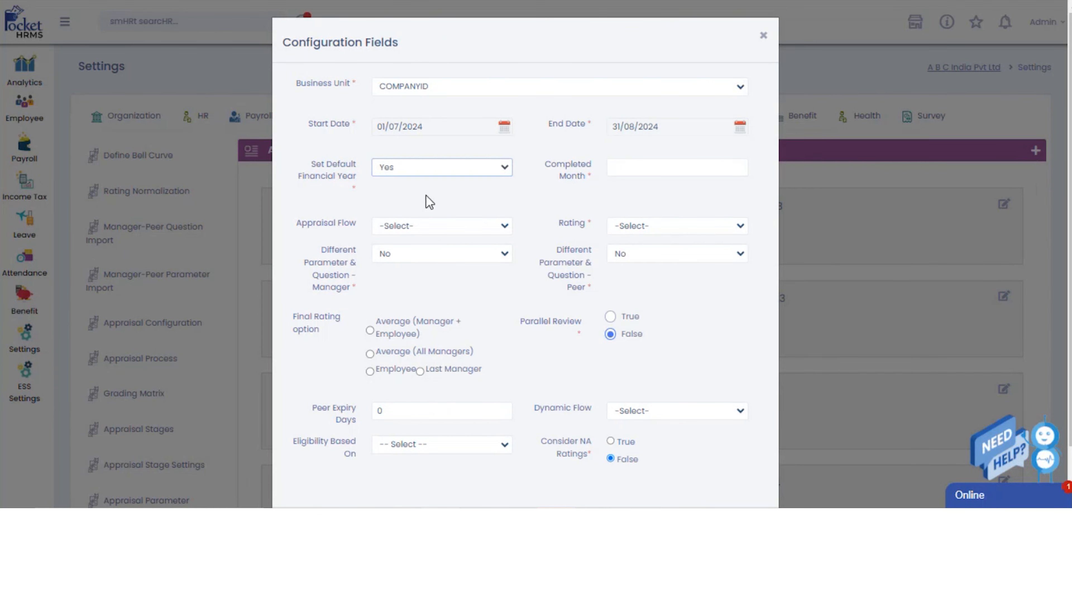
left_click(435, 225)
left_click(438, 255)
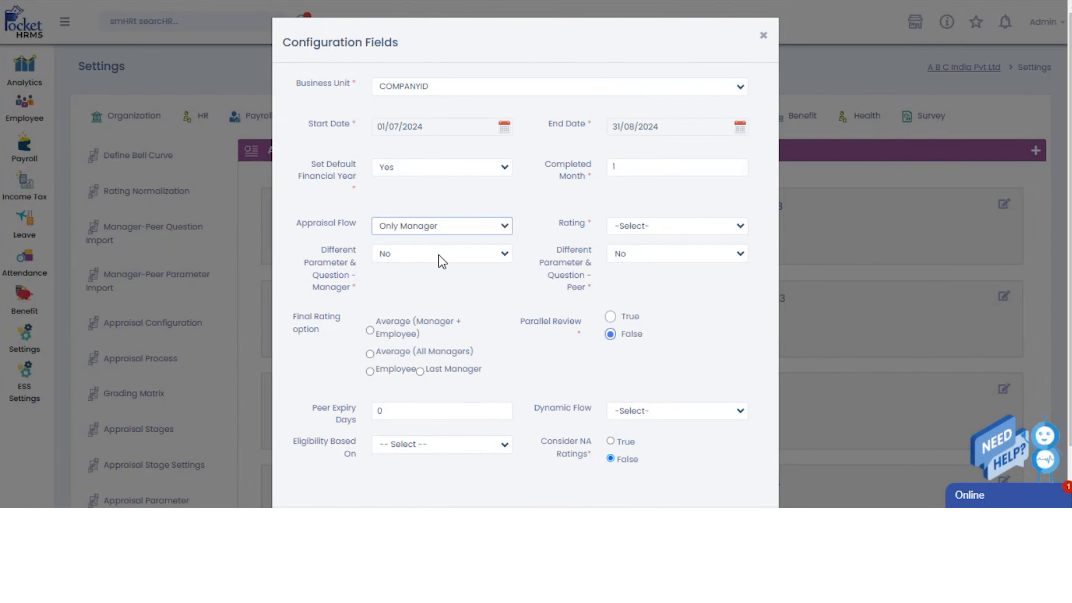
left_click(507, 228)
left_click(470, 244)
- Set the rating type to Scale with an upper rating value of 5
left_click(643, 225)
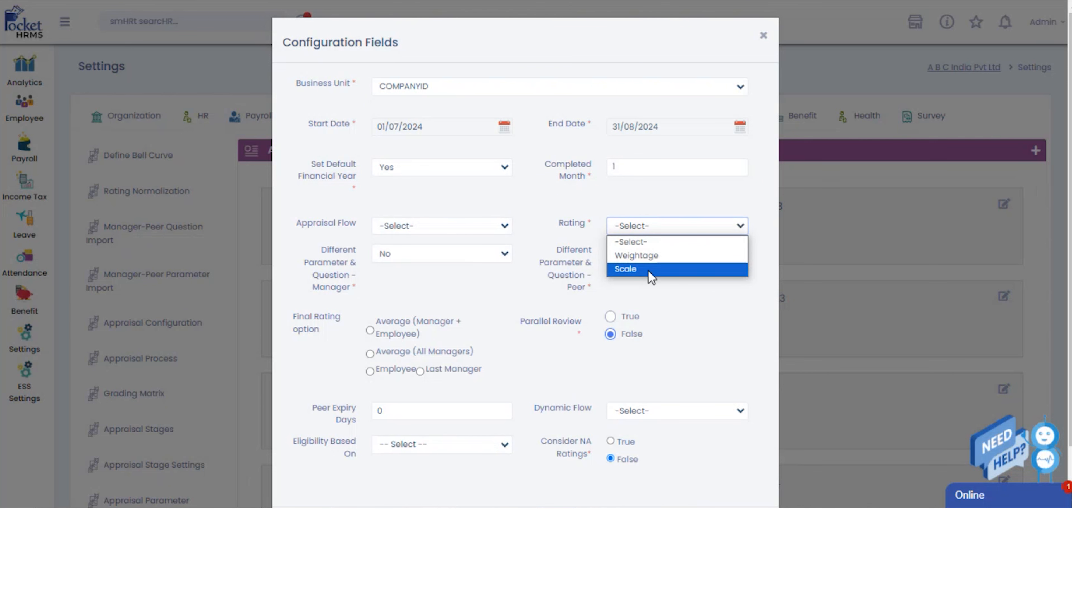
left_click(652, 277)
left_click(649, 227)
left_click(641, 256)
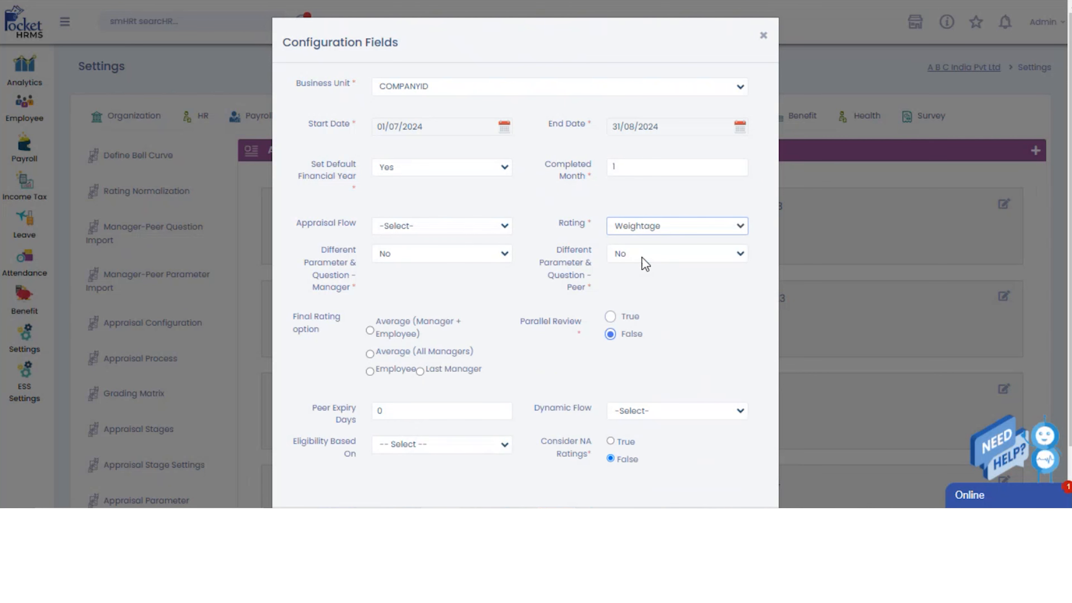
left_click(641, 230)
left_click(635, 267)
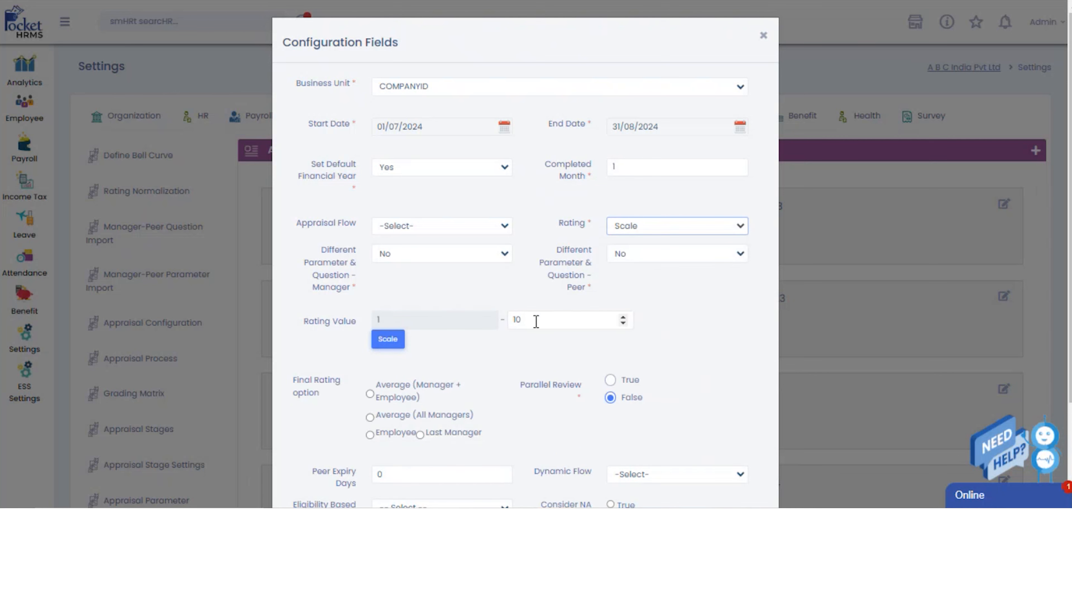
left_click(575, 319)
key("BackSpace")
key("BackSpace")
type("5")
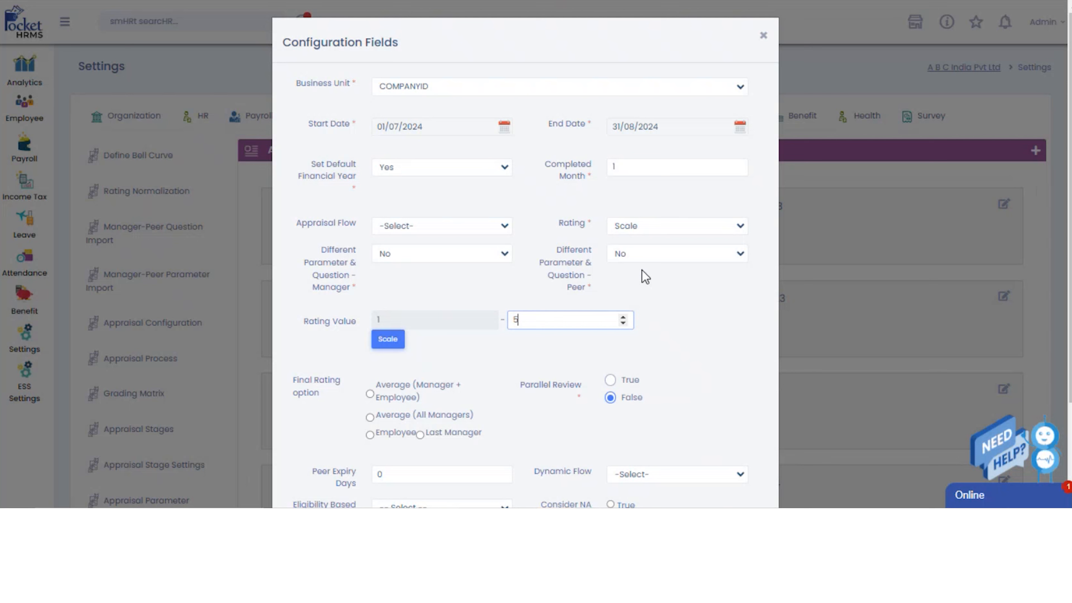
left_click(676, 256)
left_click(659, 283)
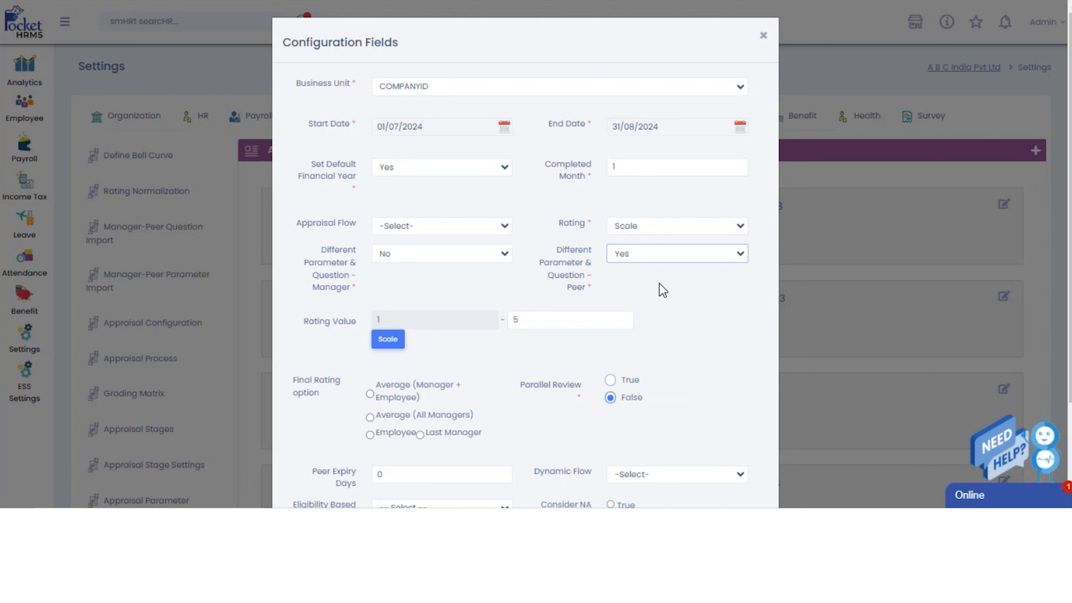
left_click(676, 254)
left_click(650, 299)
- Label the rating scale 1 to 5 as Poor, Satisfactory, Average, Good and Excellent, and submit it
left_click(388, 340)
left_click(536, 93)
type("Poor")
left_click(503, 134)
type("Satisfactory")
left_click(465, 173)
type("Average")
left_click(474, 214)
type("Good")
left_click(470, 255)
type("Excellent")
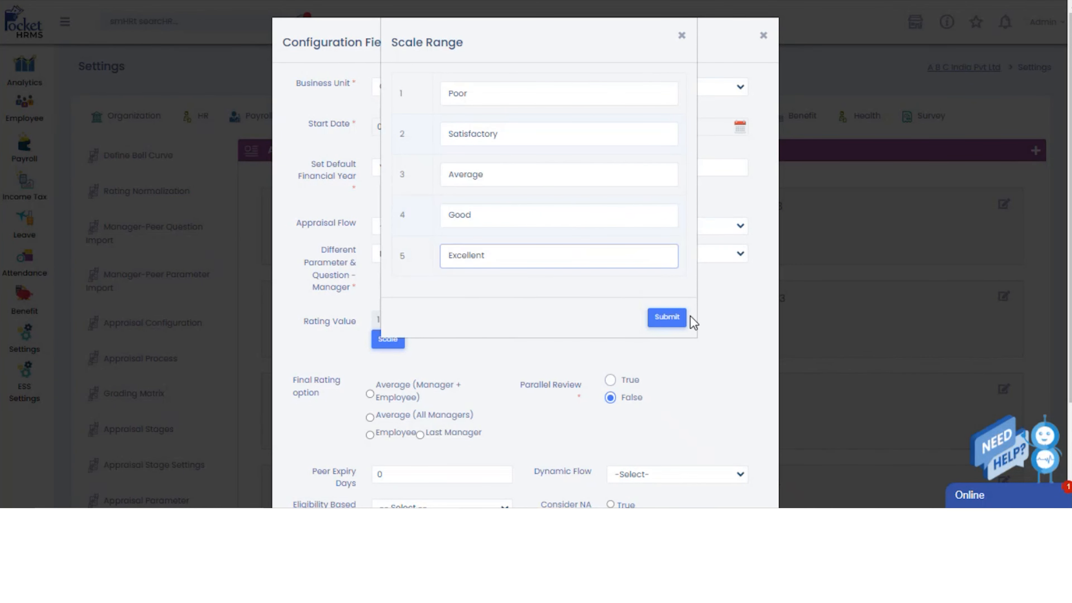
left_click(671, 321)
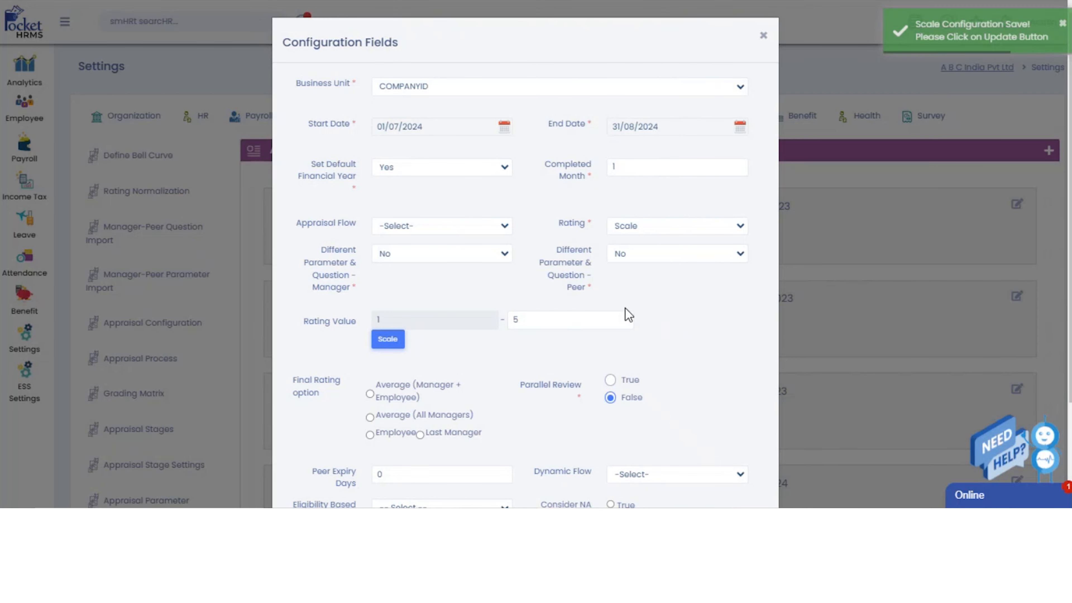
- Set final rating to Average (Manager + Employee), eligibility to Date of Joining and Consider NA Ratings to True, and save the configuration
scroll(422, 296, "down", 3)
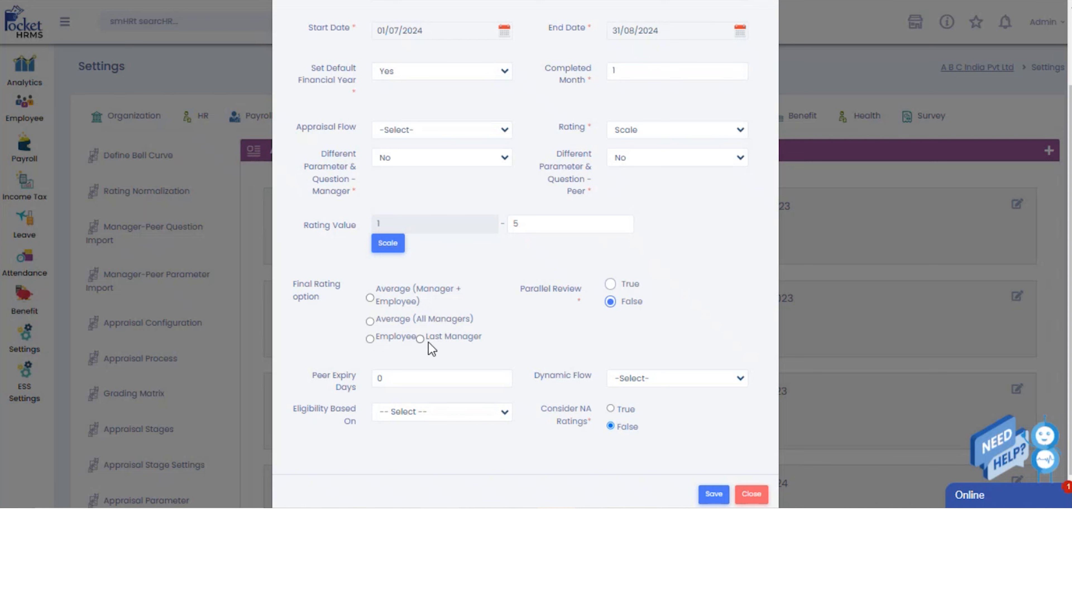
left_click(370, 298)
left_click(479, 412)
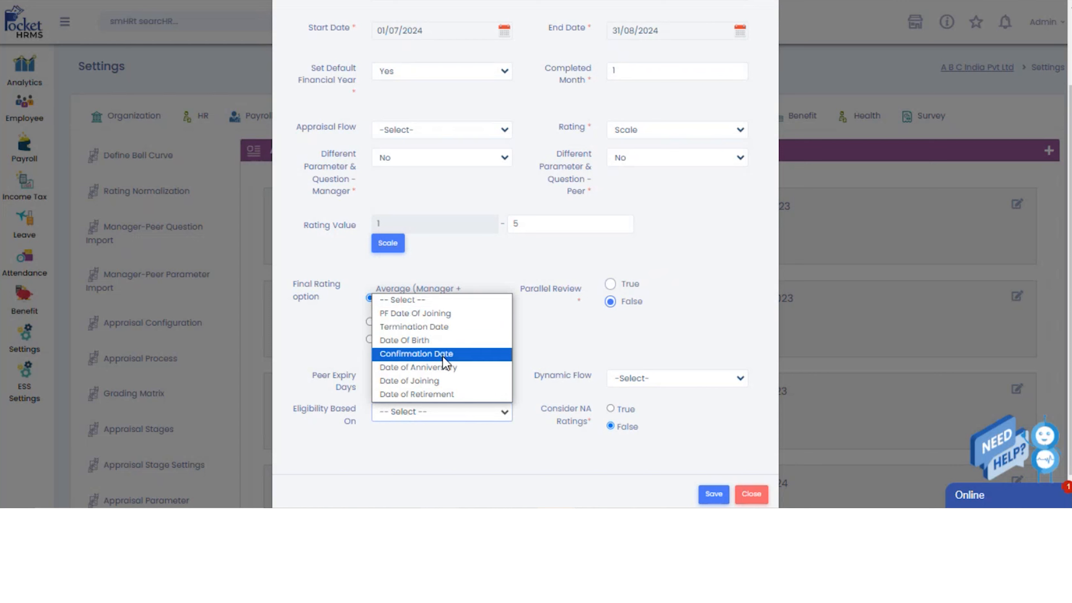
left_click(428, 380)
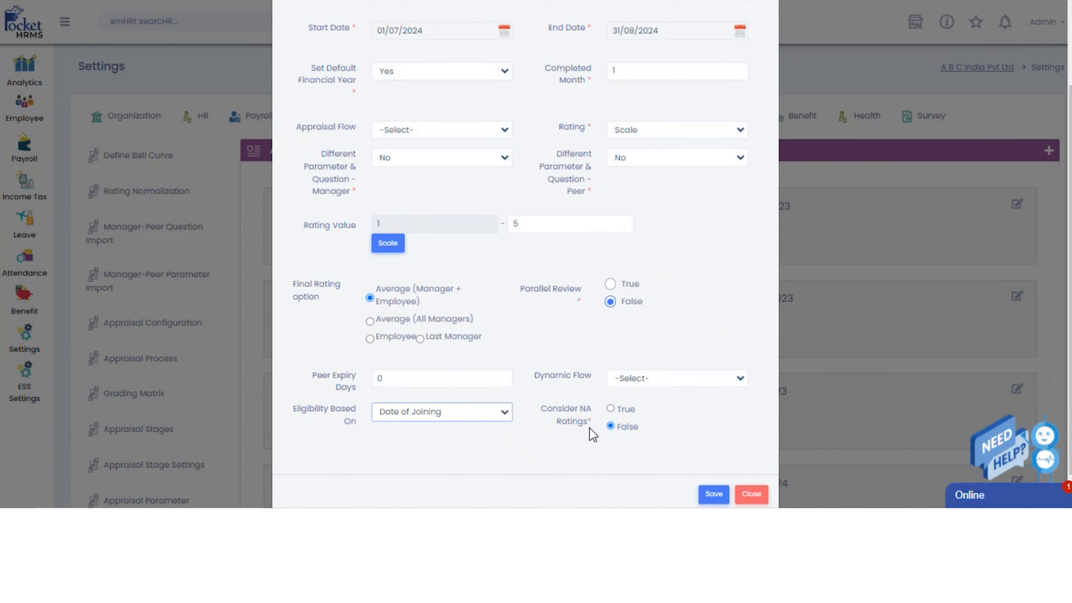
left_click(611, 409)
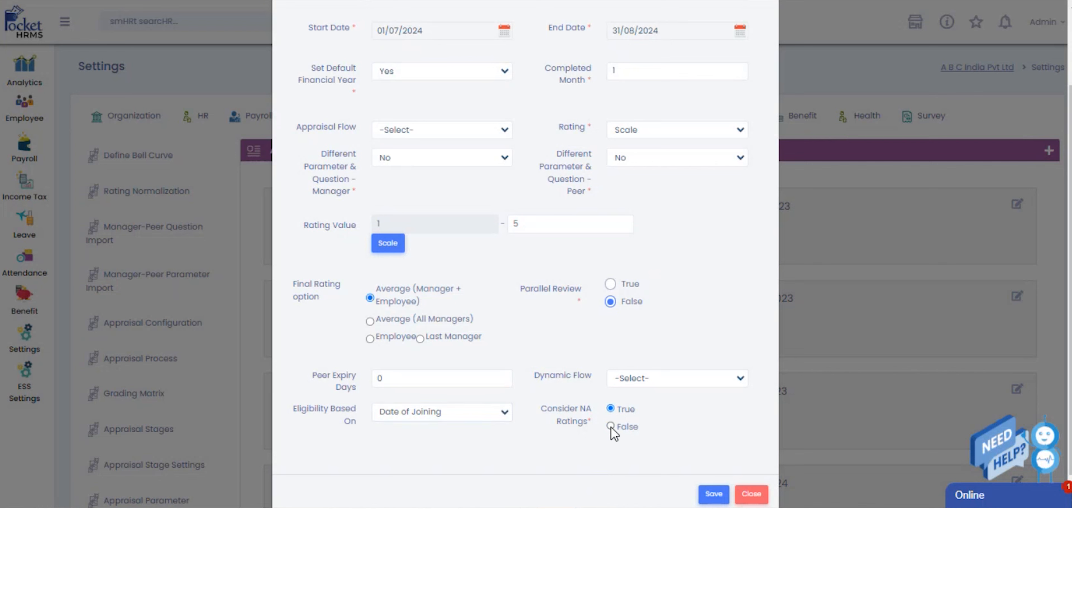
left_click(714, 494)
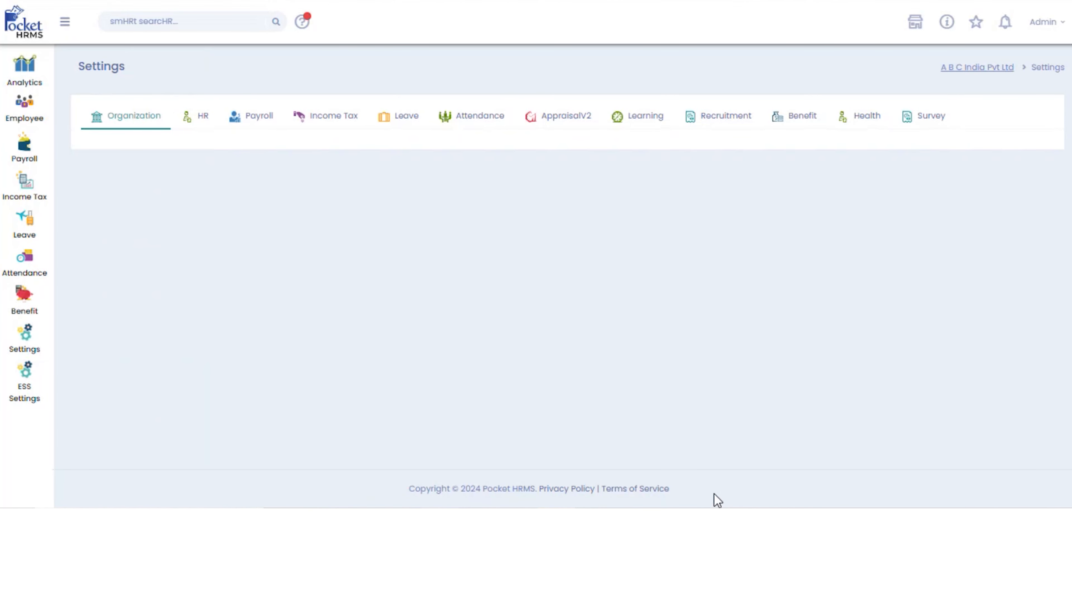
- Set the Appraisal Process in the AppraisalV2 settings to 180 and save the setting
left_click(583, 121)
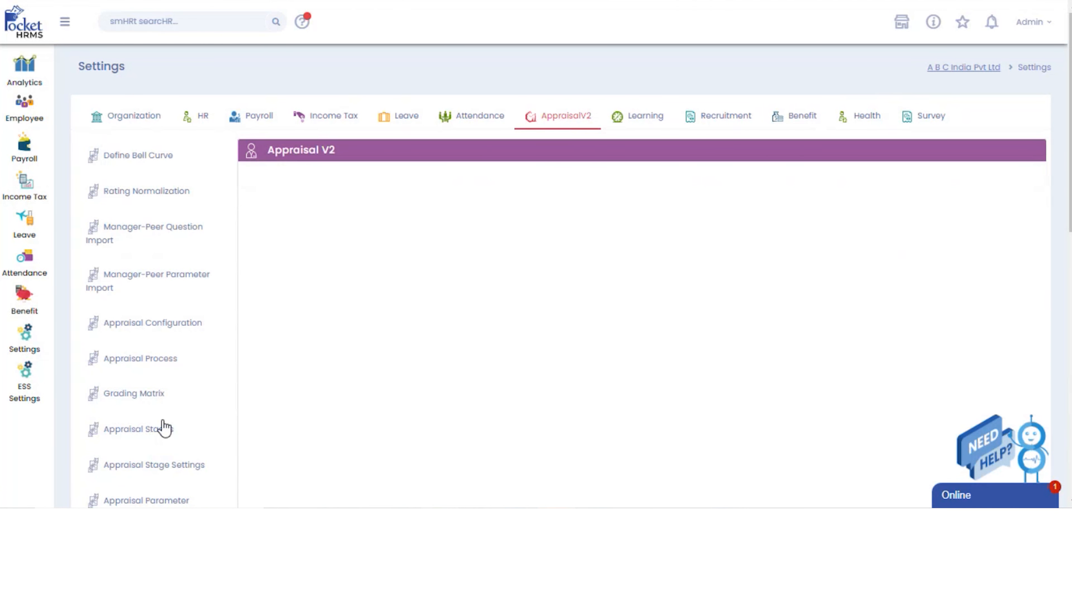
left_click(157, 366)
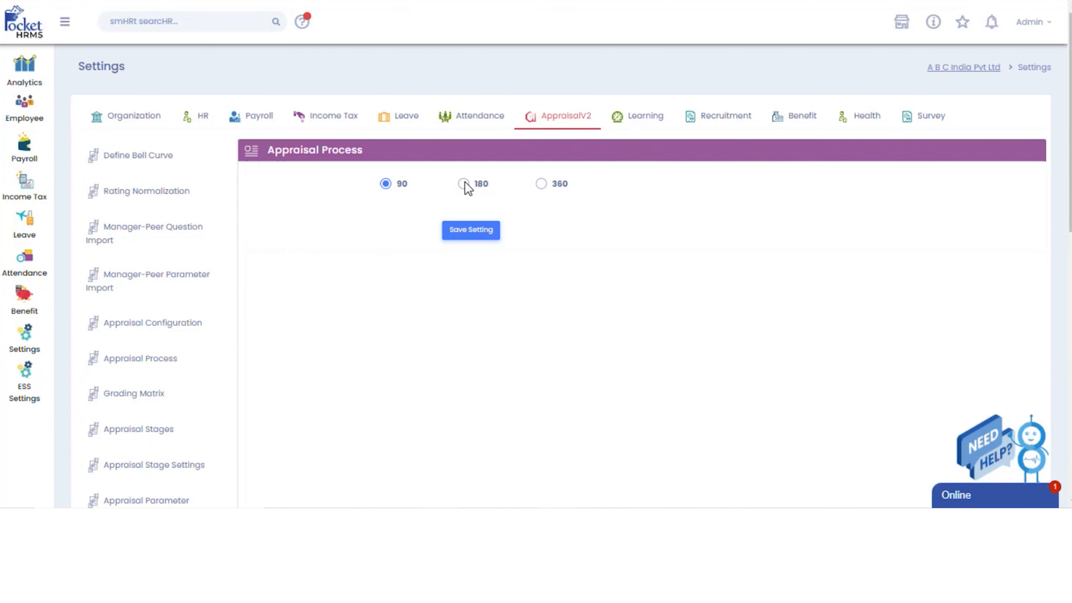
left_click(464, 183)
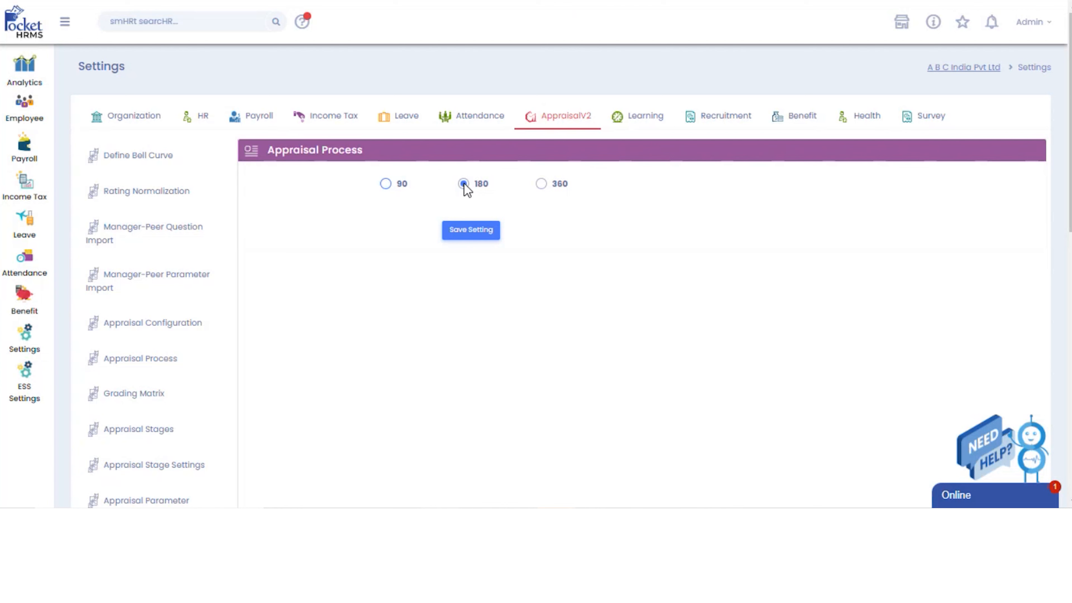
left_click(469, 234)
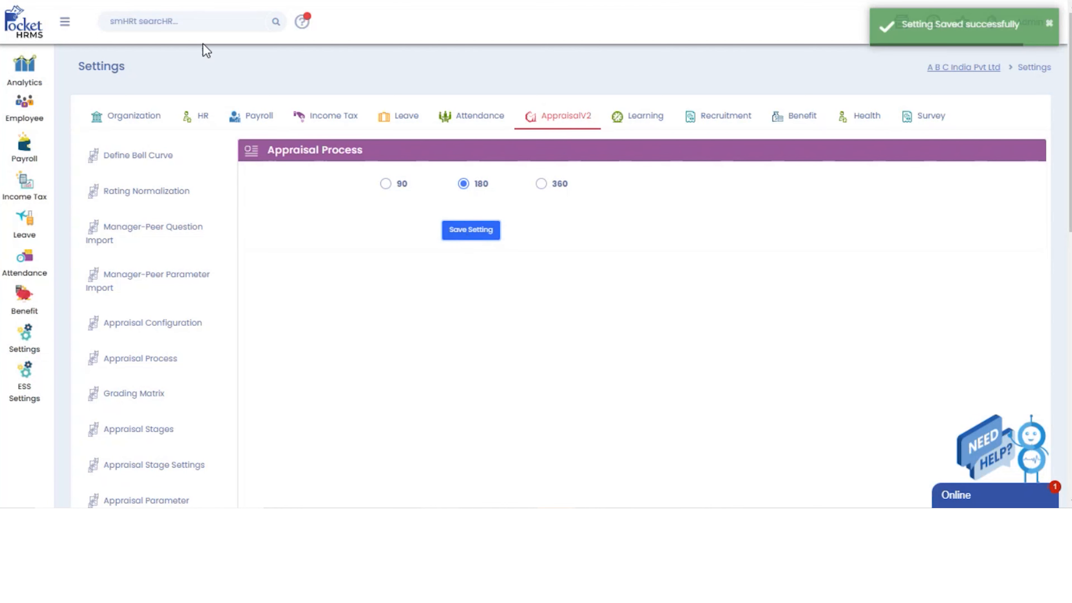
- Search for the HR Admin employee by first name and open the approval matrix in the employee's profile
left_click(205, 25)
type("sandip")
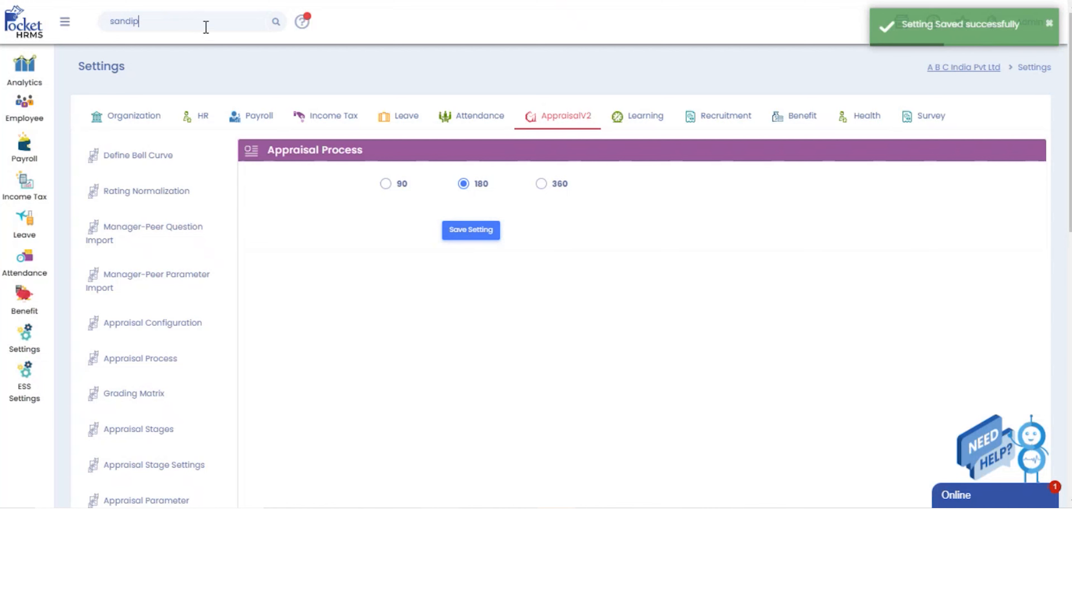
key("Return")
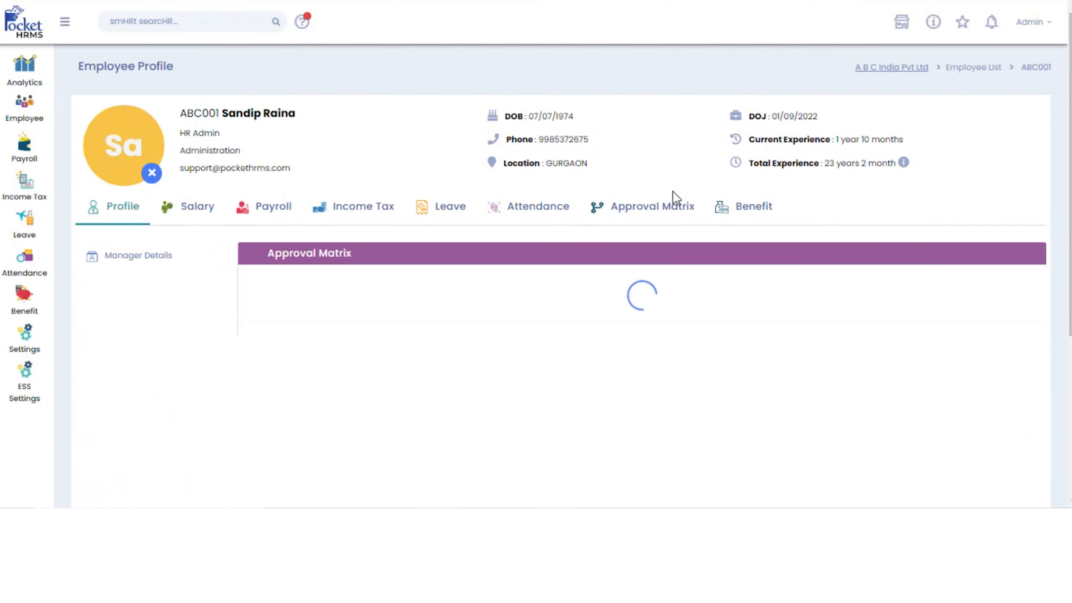
left_click(637, 216)
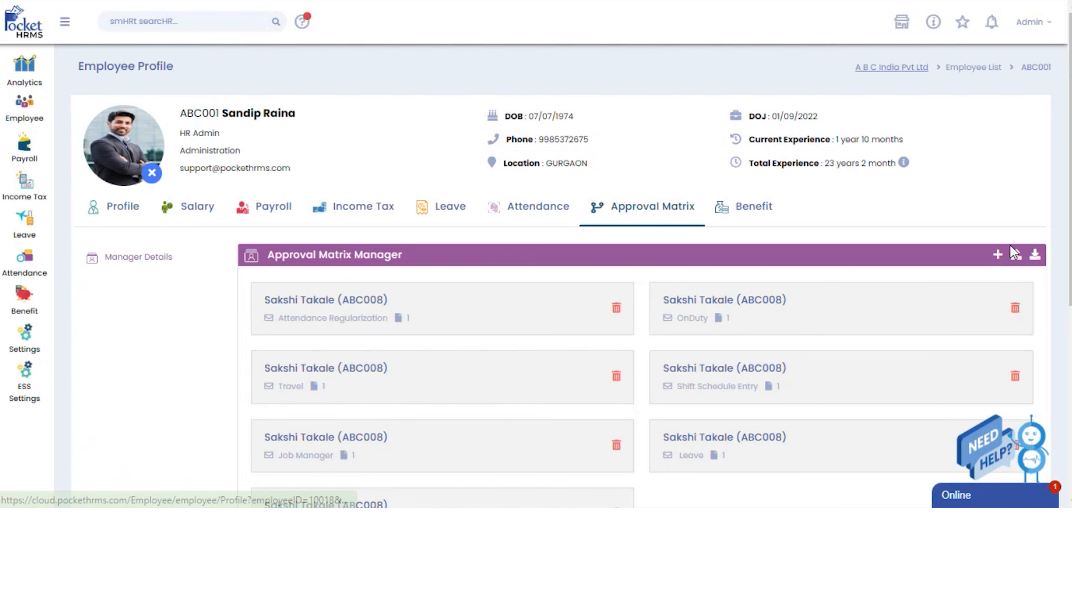
- Add the employee's existing manager (ABC008) as an approver for Appraisal Ultimate with priority 1, and save
left_click(997, 255)
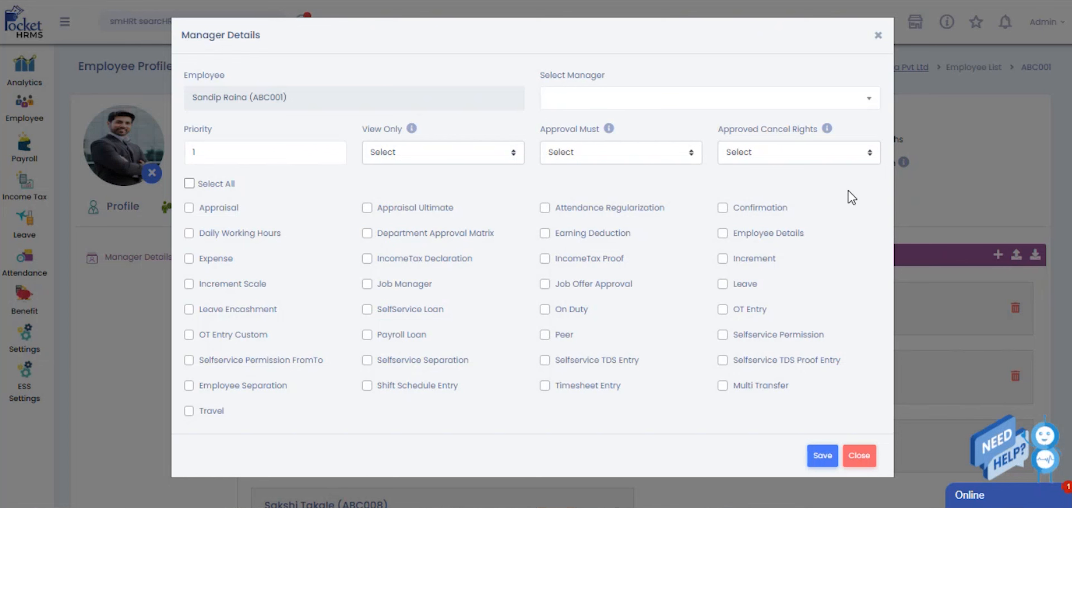
left_click(625, 101)
type("saks")
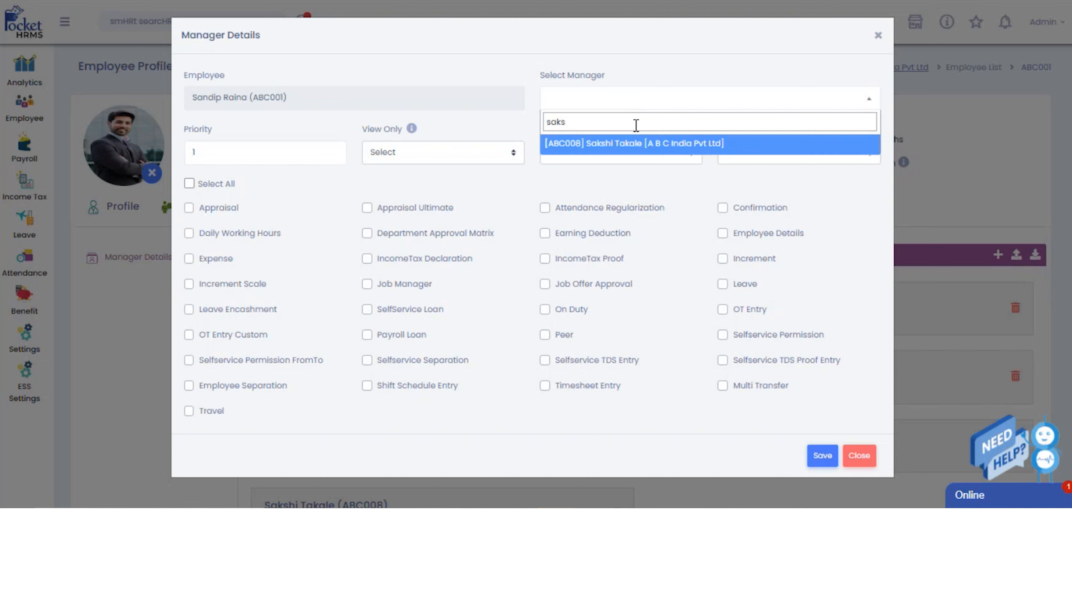
left_click(637, 145)
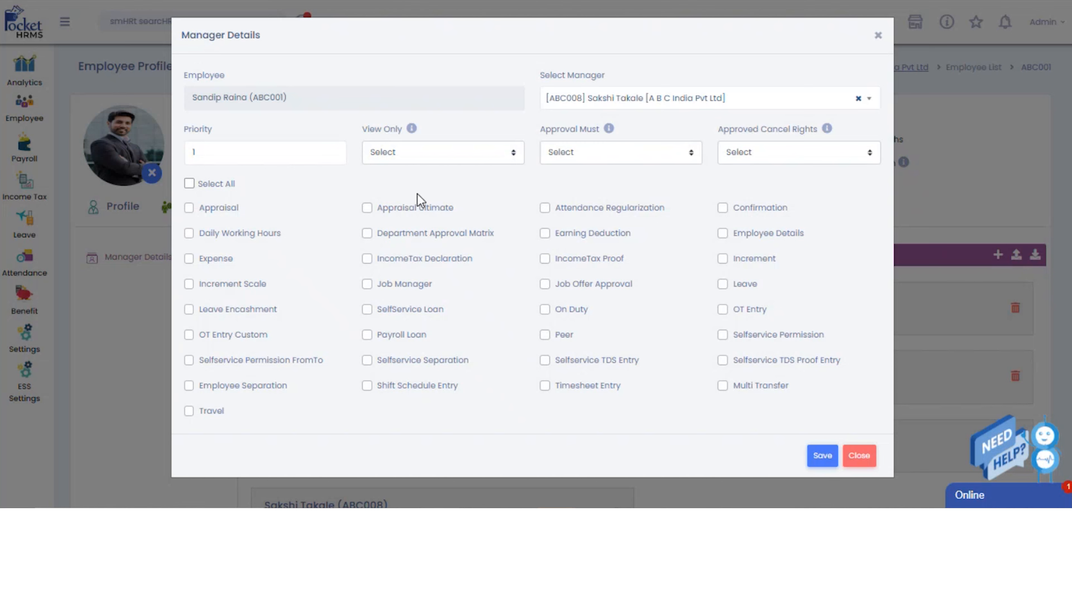
left_click(367, 208)
left_click(827, 465)
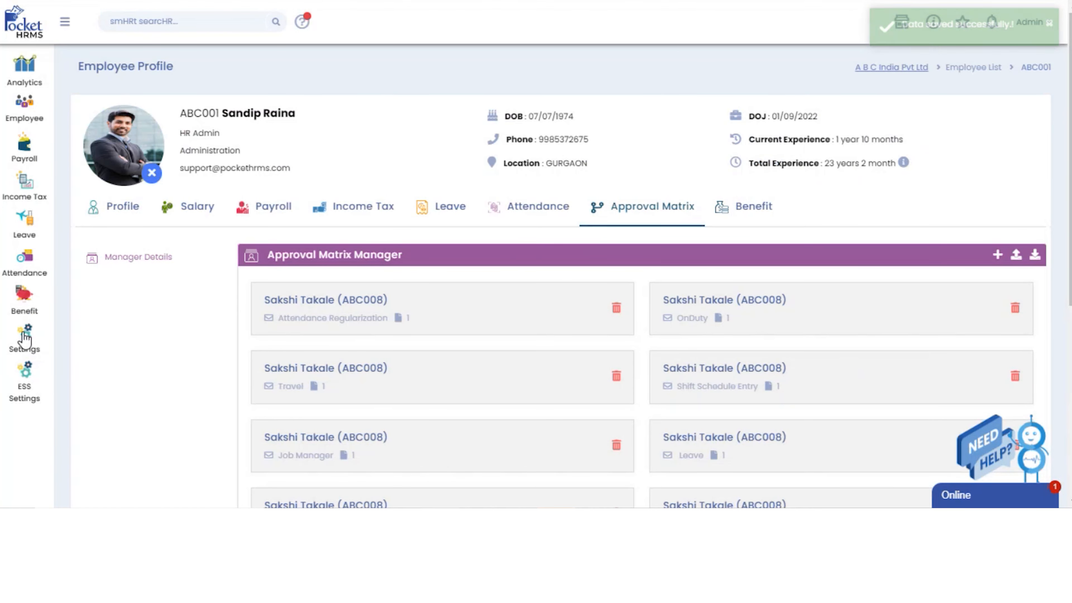
- View the AppraisalV2 Grading Matrix for the COMPANYID business unit and start a new grading range
left_click(25, 336)
left_click(570, 117)
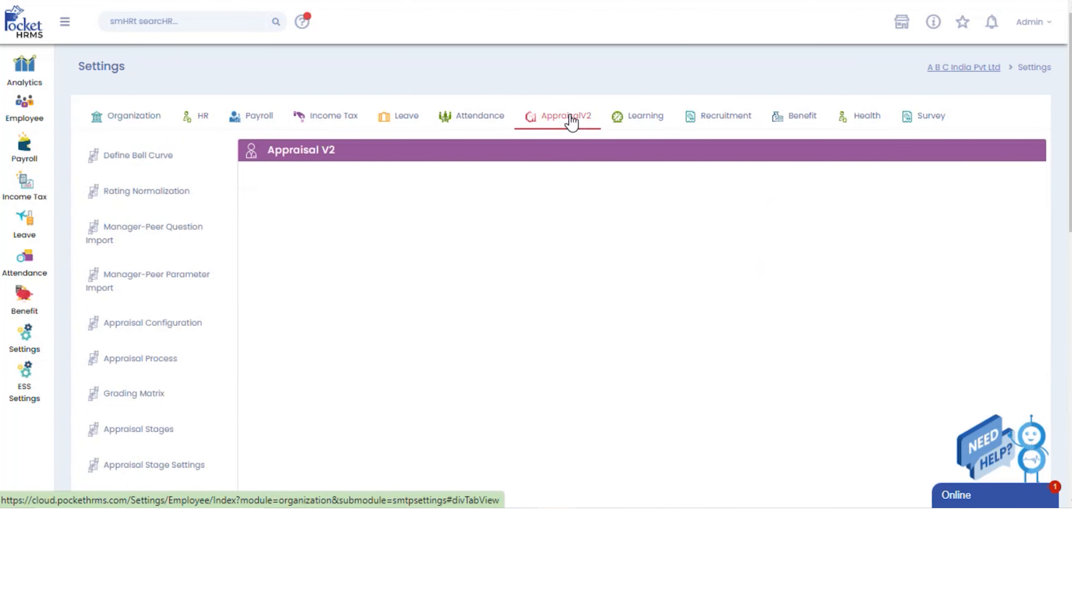
left_click(148, 397)
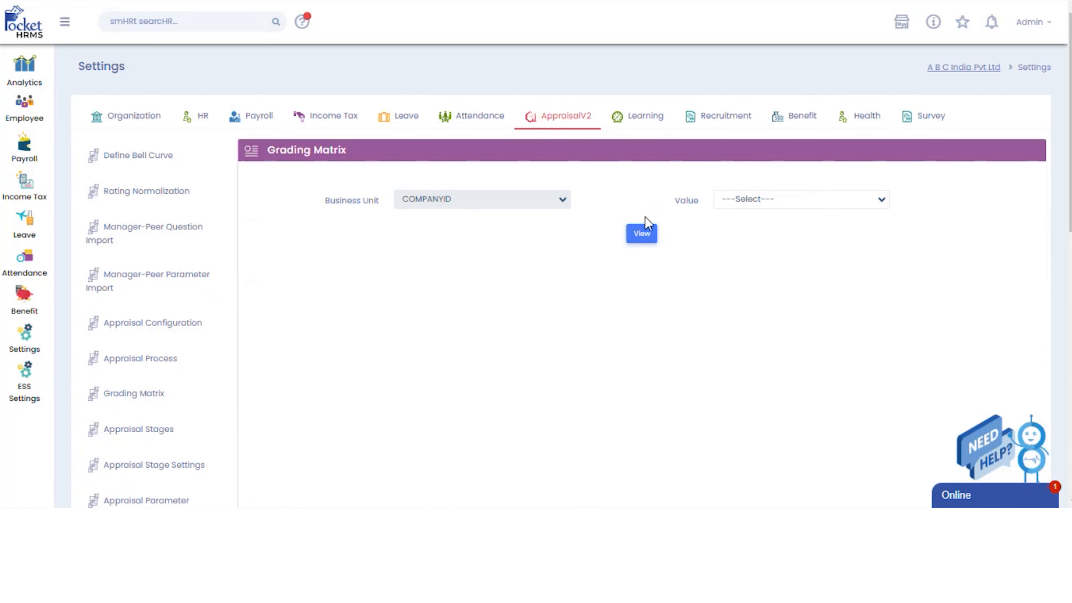
left_click(641, 233)
left_click(1035, 152)
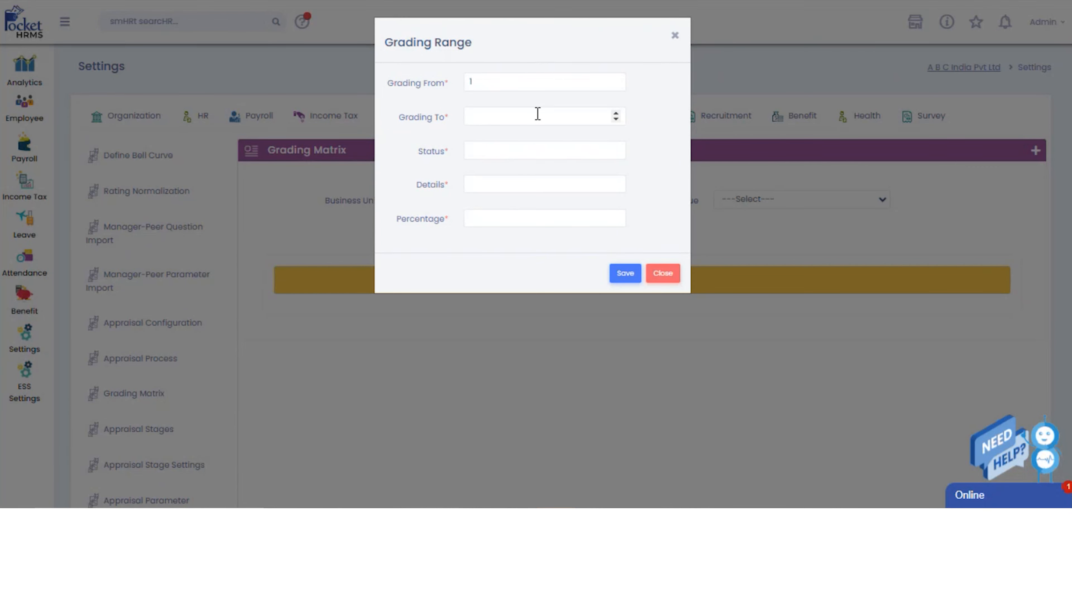
- Save a grading range from 1 to 20 with status and details Poor Performance and percentage 20
left_click(538, 114)
type("20")
left_click(517, 146)
type("Po")
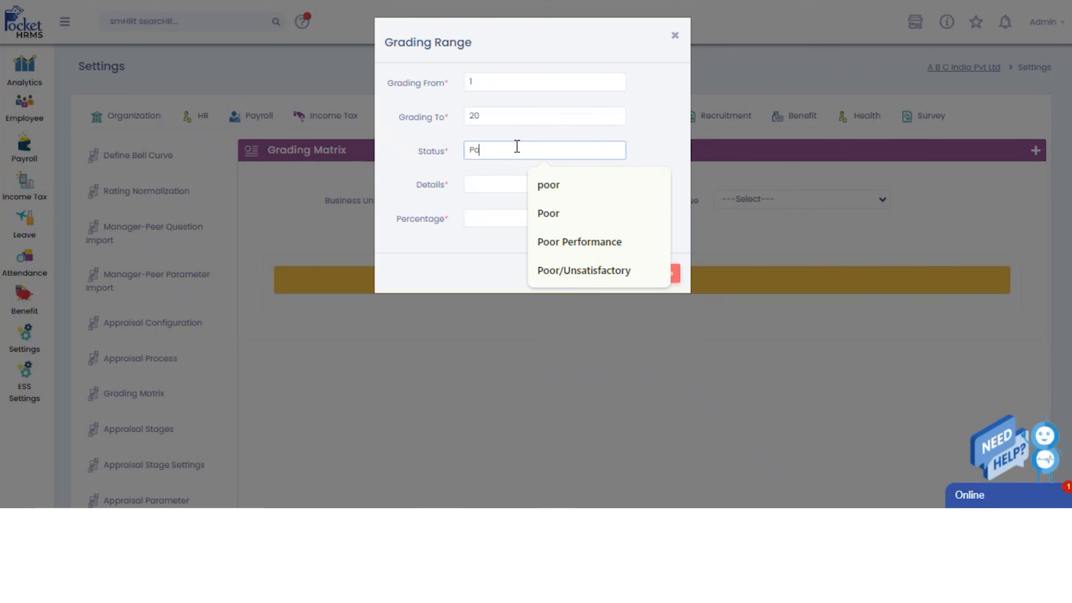
type("or")
left_click(550, 183)
left_click(550, 185)
type("Poor Performance")
left_click(533, 217)
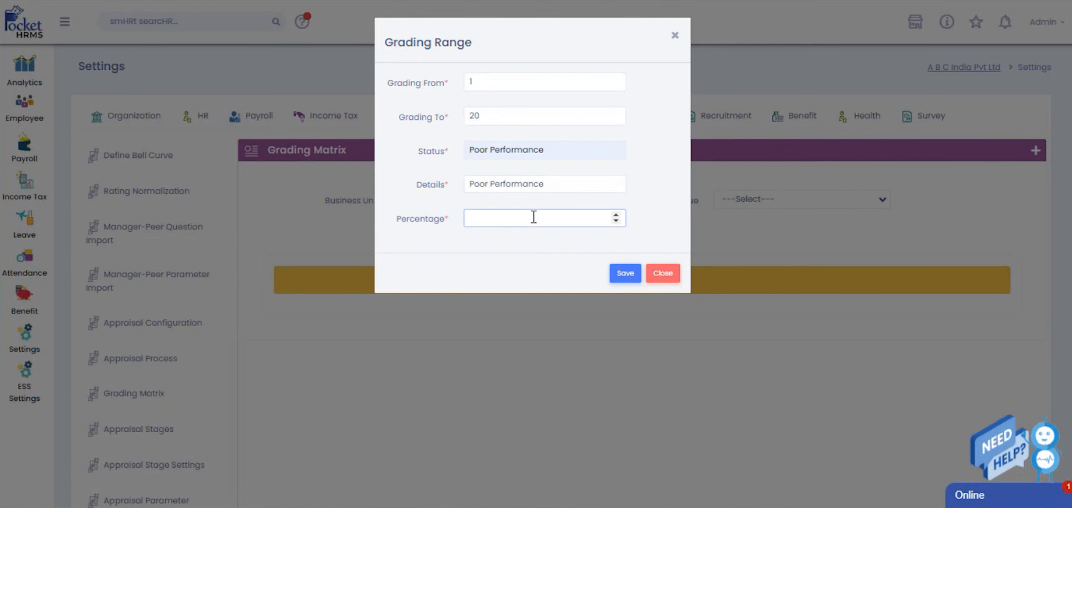
type("20")
left_click(625, 275)
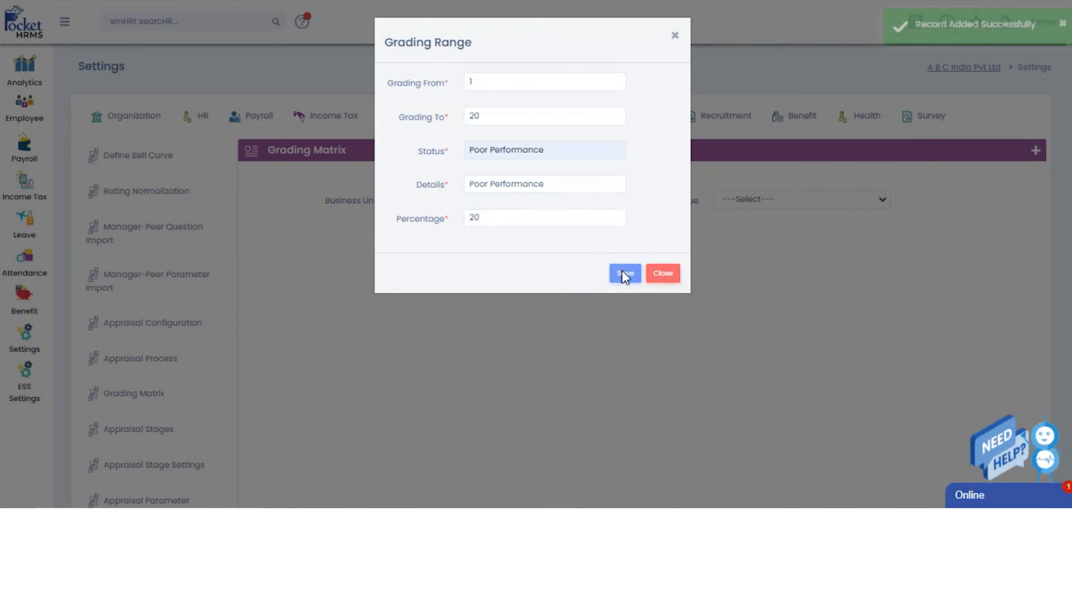
- View the COMPANYID grading matrix and save a grading range from 21 to 40 with status and details Average Performance and percentage 40
left_click(744, 200)
left_click(641, 233)
left_click(1035, 151)
left_click(495, 117)
type("40")
left_click(491, 152)
type("Average")
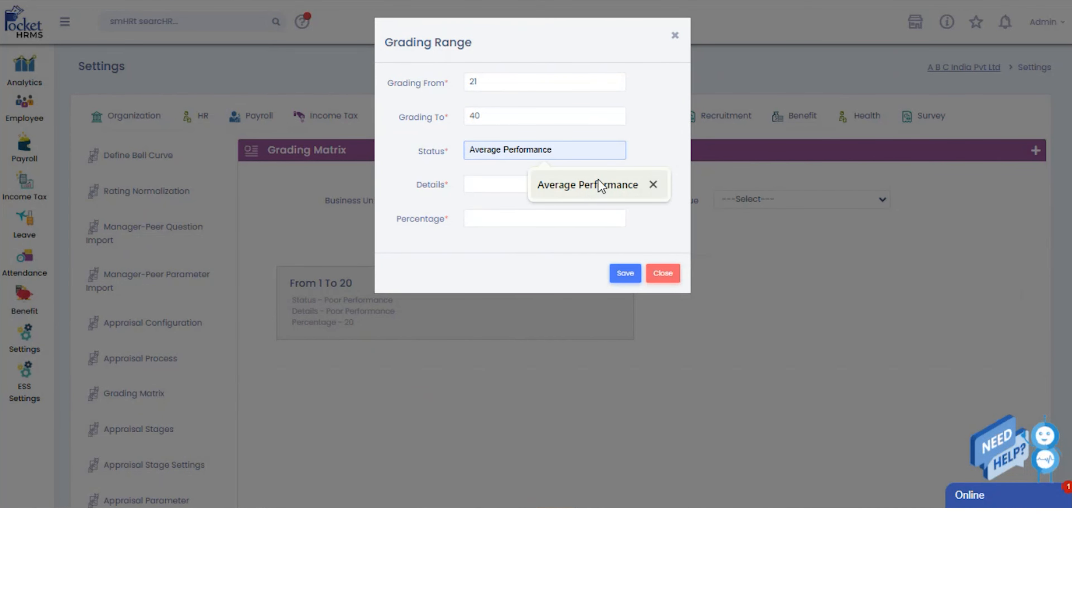
left_click(598, 183)
left_click(492, 183)
type("Average Performance")
left_click(497, 218)
type("40")
left_click(623, 274)
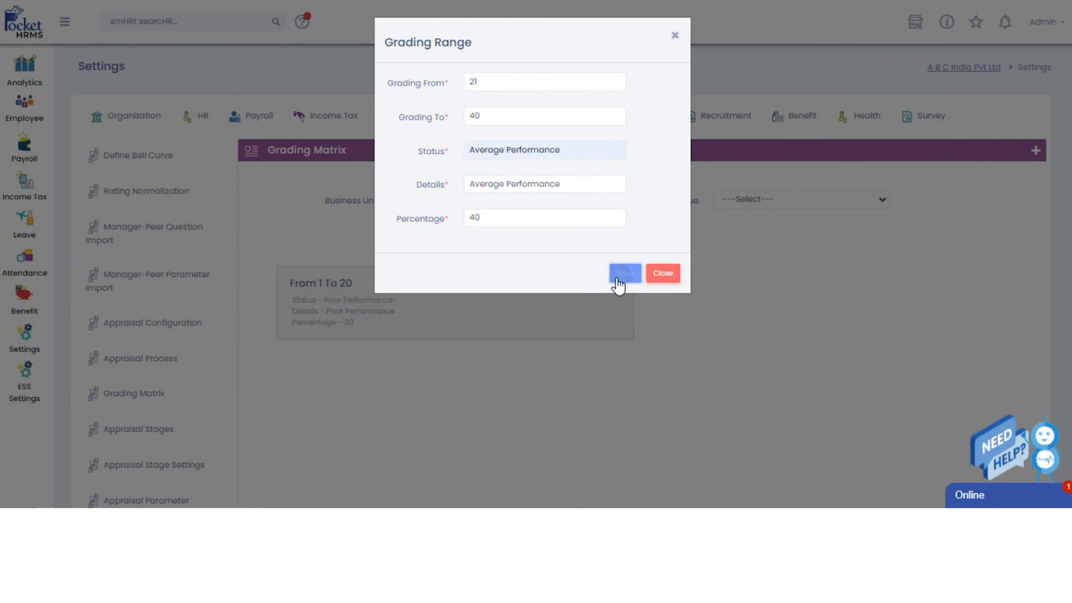
- Start a grading range from 41 to 60 with the status Above Average Performance
left_click(641, 233)
left_click(1035, 151)
left_click(490, 117)
type("60")
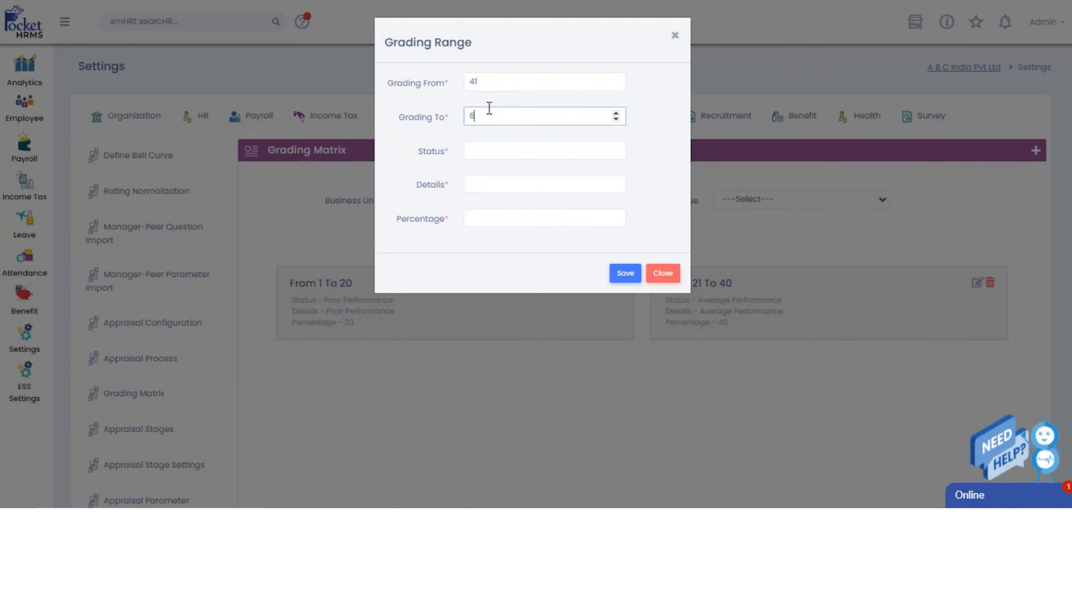
left_click(485, 150)
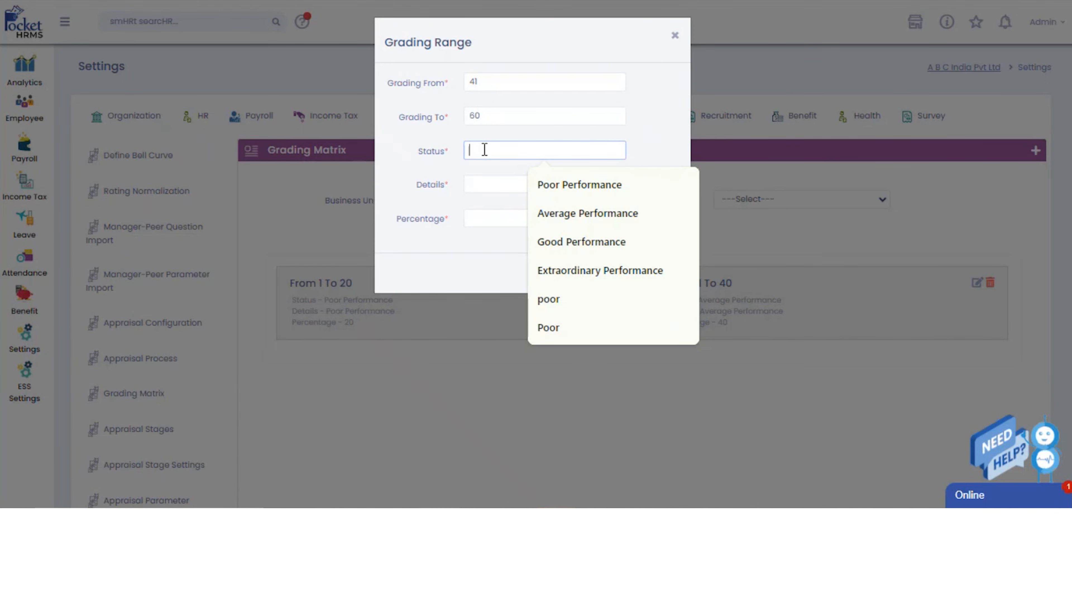
type("Above A")
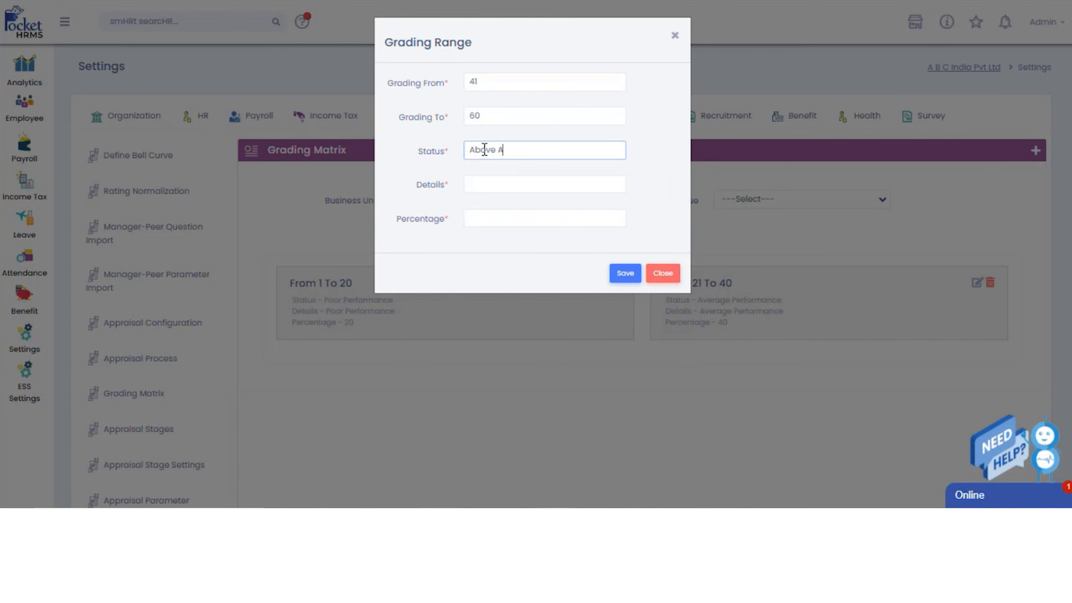
type("verage Perfprma")
left_click(562, 156)
key("BackSpace")
type("o")
- Copy the Above Average Performance status into the details, set the percentage to 60, and save the range
left_click_drag(616, 151, 395, 135)
key("ctrl+c")
left_click(480, 178)
key("ctrl+v")
left_click(497, 216)
type("60")
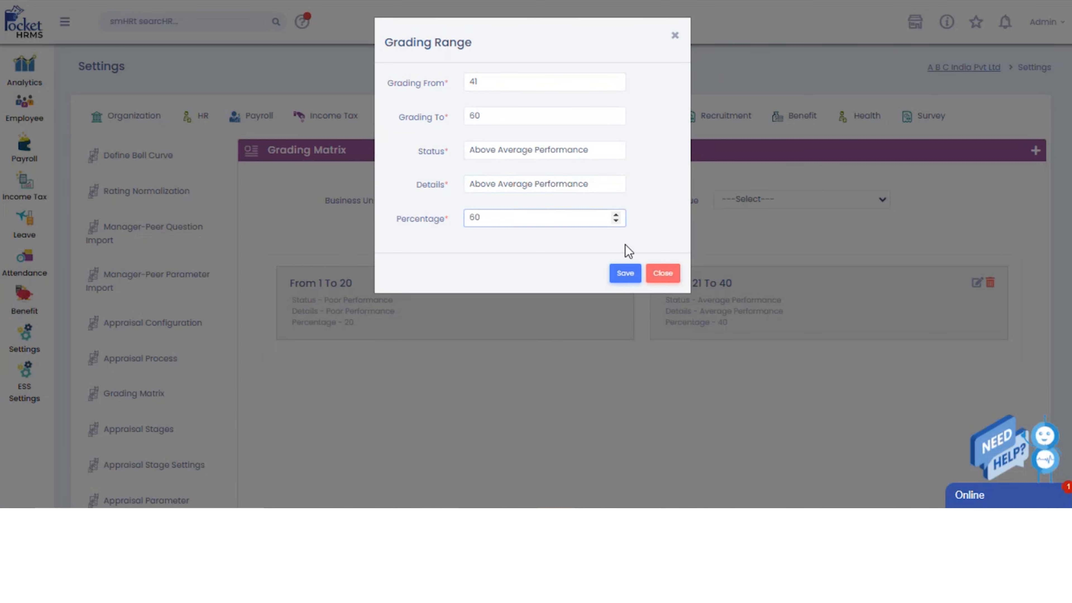
left_click(625, 273)
- Start a grading range from 61 to 80 with the status Good Performance
left_click(1035, 151)
left_click(516, 117)
type("8")
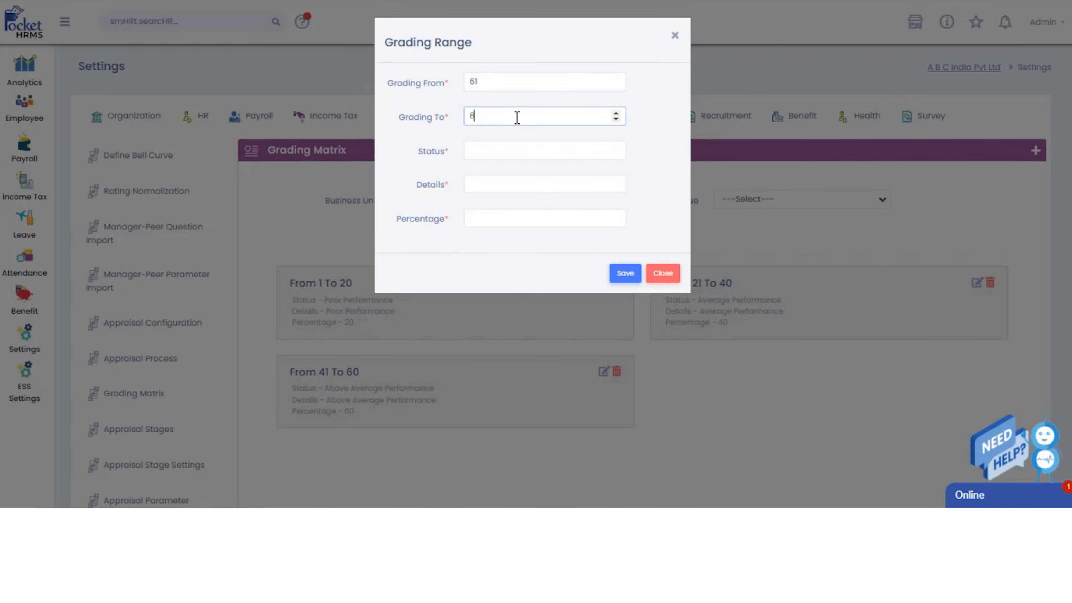
left_click(497, 150)
type("Good Performance")
left_click(610, 184)
- Copy the Good Performance status into the details, set the percentage to 80, and save the range
left_click(555, 189)
type("G")
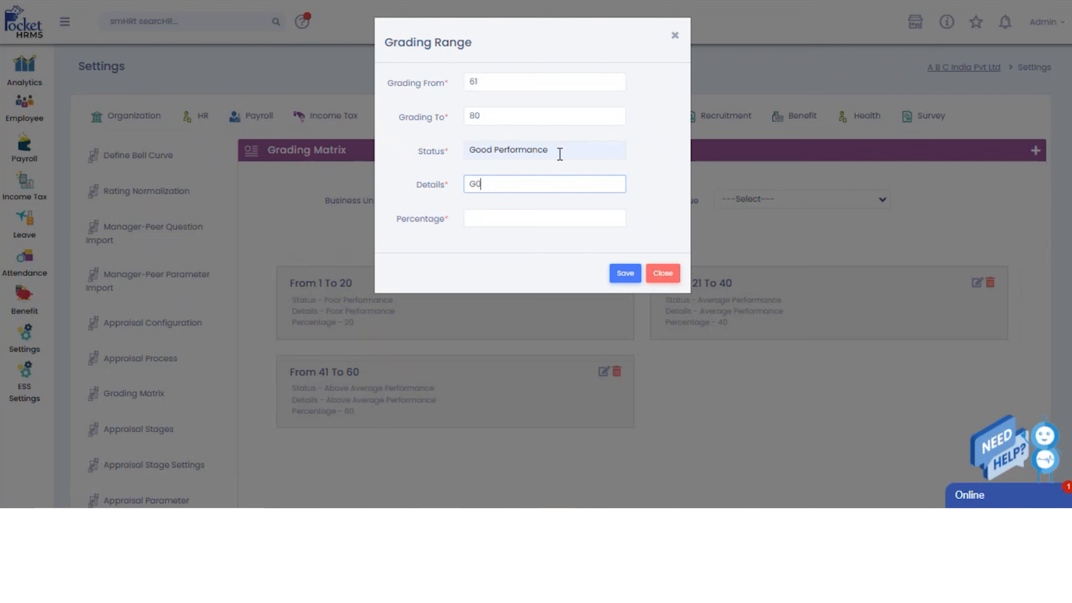
left_click_drag(559, 154, 354, 163)
key("ctrl+c")
left_click_drag(528, 189, 421, 185)
key("ctrl+v")
left_click(497, 224)
type("80")
left_click(625, 273)
- Review the saved grading ranges and look through the Appraisal Parameter page and the remaining appraisal settings
scroll(1034, 163, "down", 3)
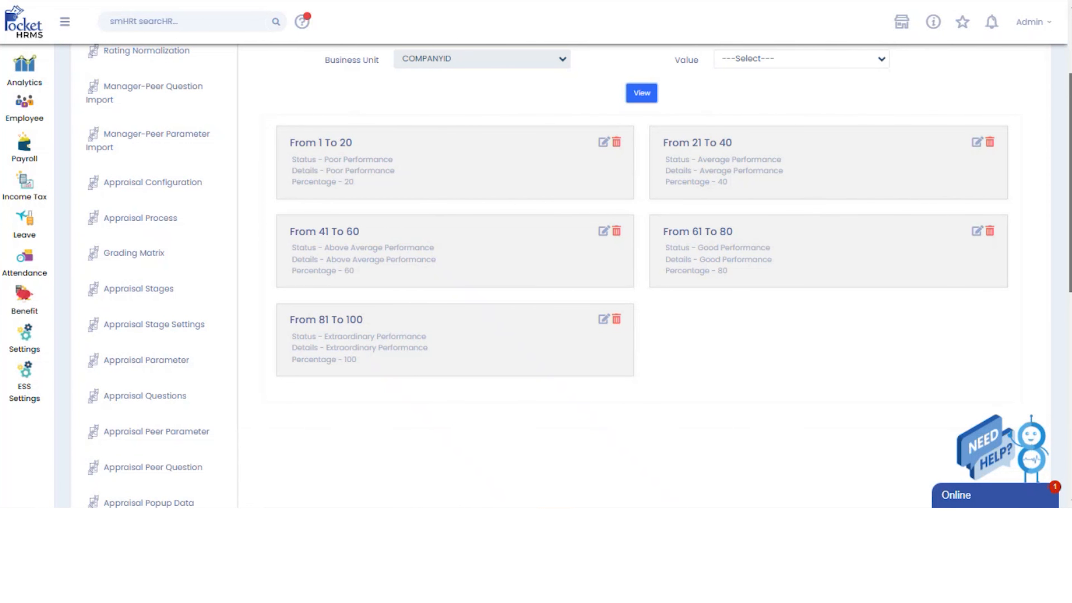
scroll(190, 386, "down", 1)
scroll(190, 387, "up", 2)
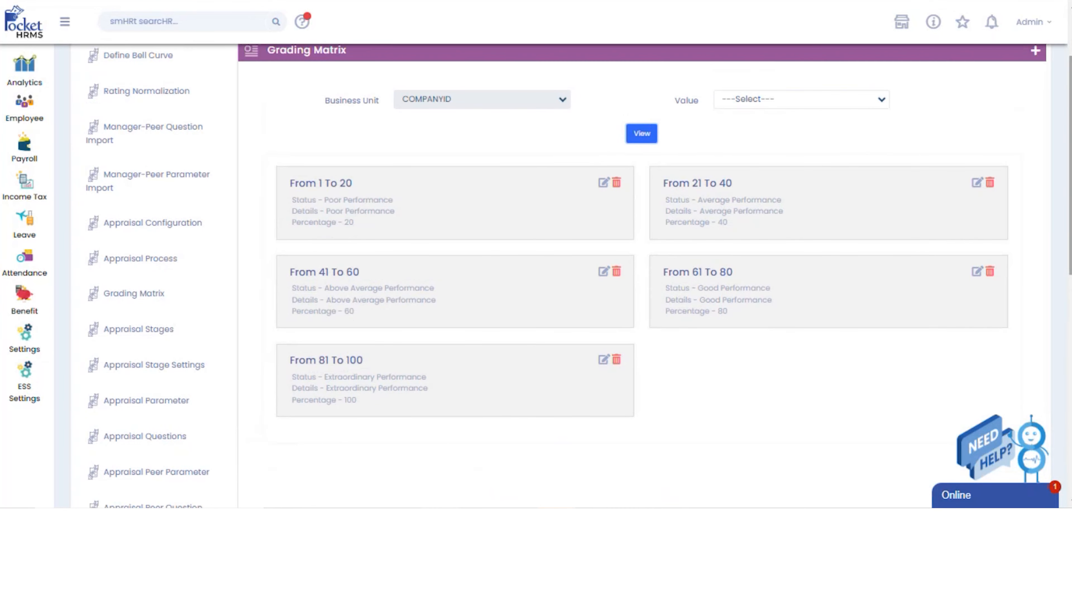
left_click(161, 402)
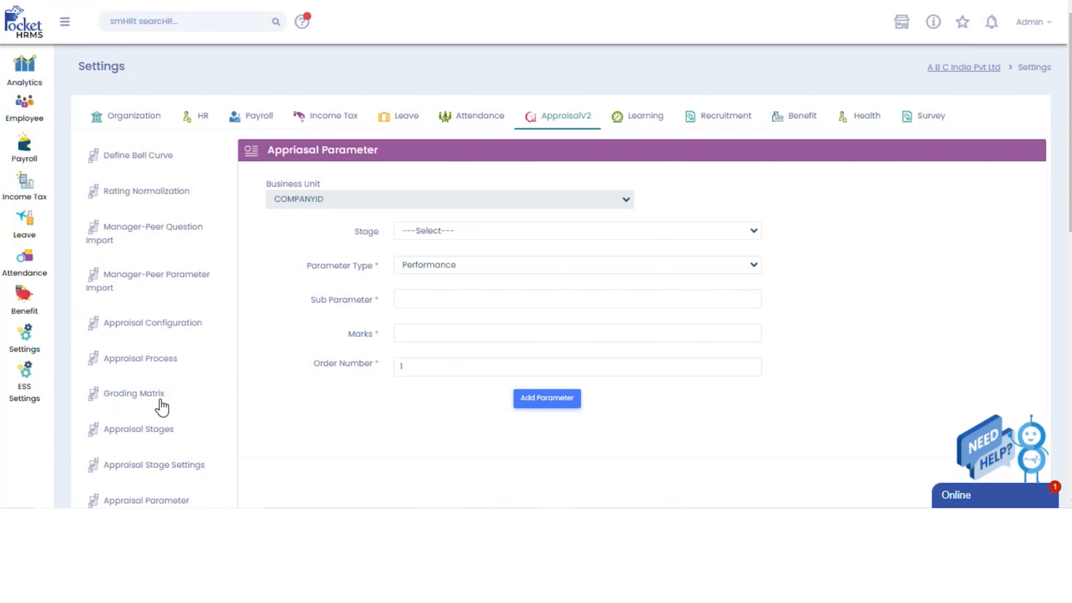
scroll(162, 408, "down", 8)
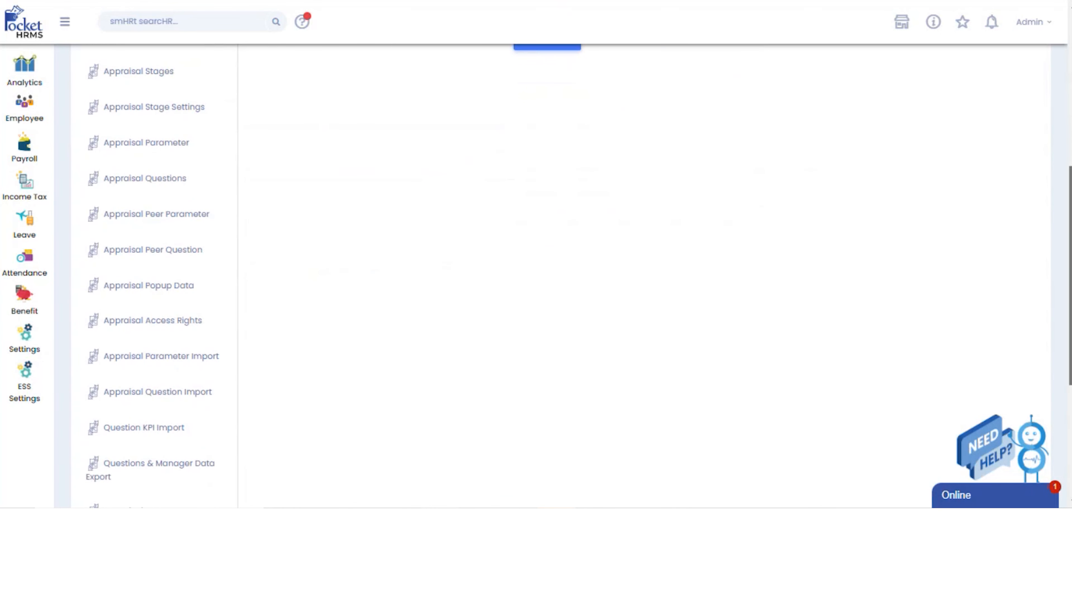
scroll(162, 407, "down", 1)
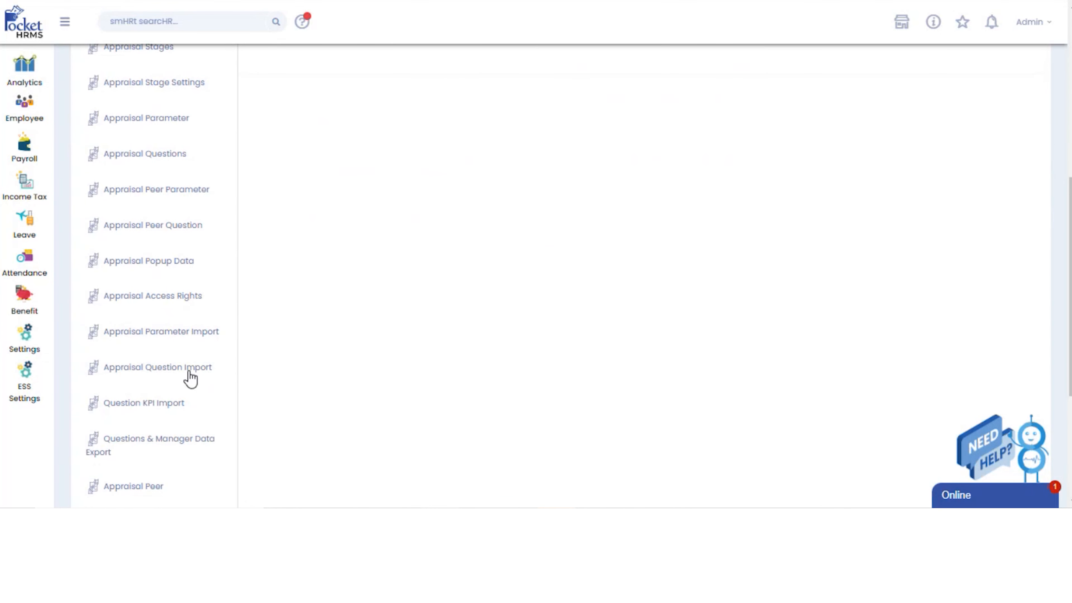
scroll(1055, 197, "up", 10)
left_click(568, 197)
- Start a new appraisal stage named Monthly Appraisal, running from 01/07/2024 to 31/07/2024
left_click(157, 399)
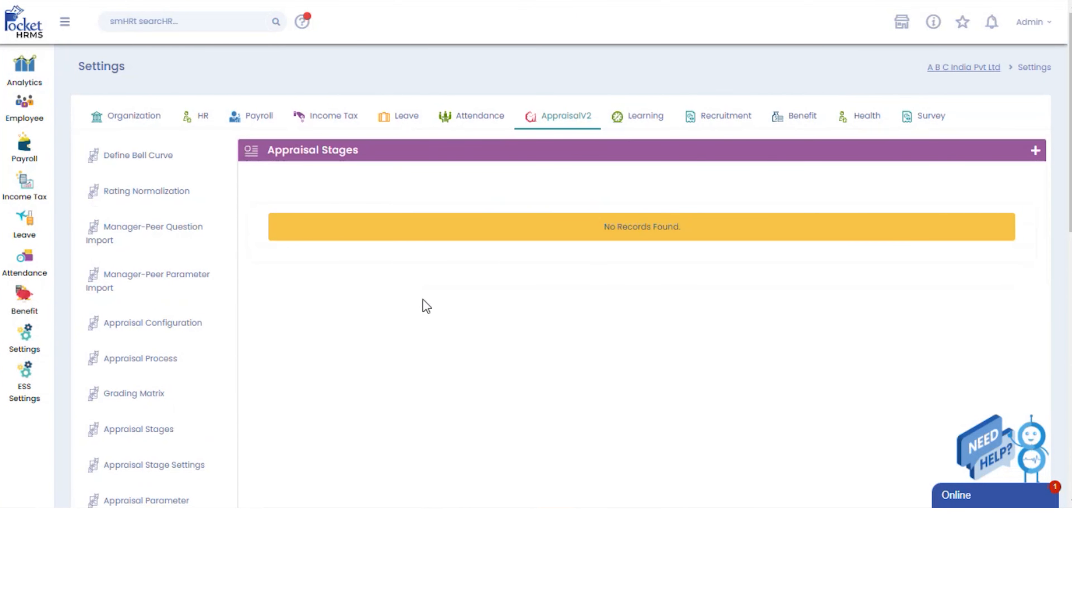
left_click(1035, 151)
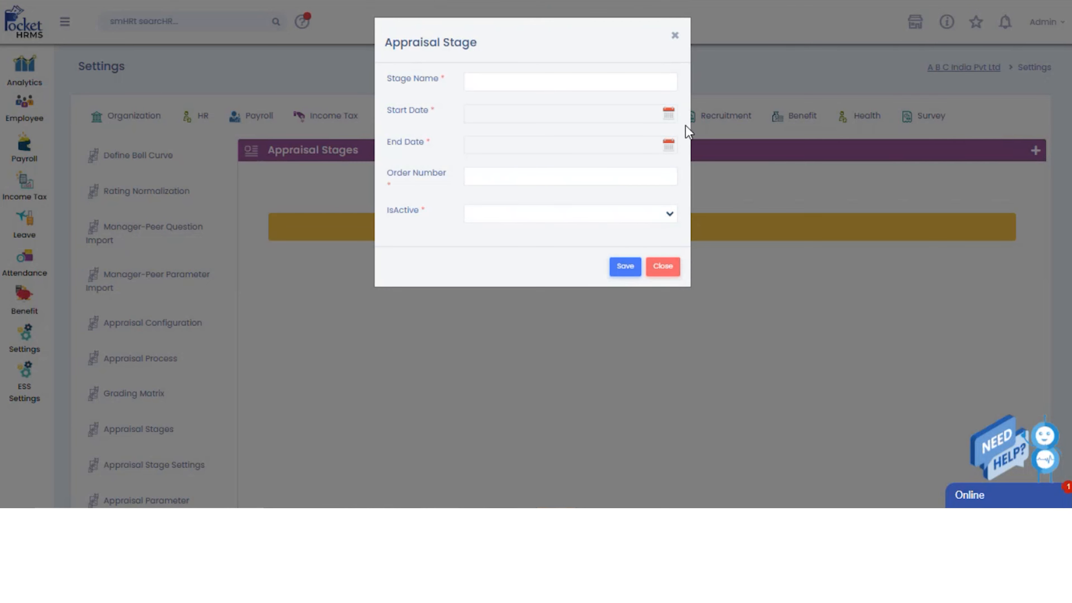
left_click(549, 82)
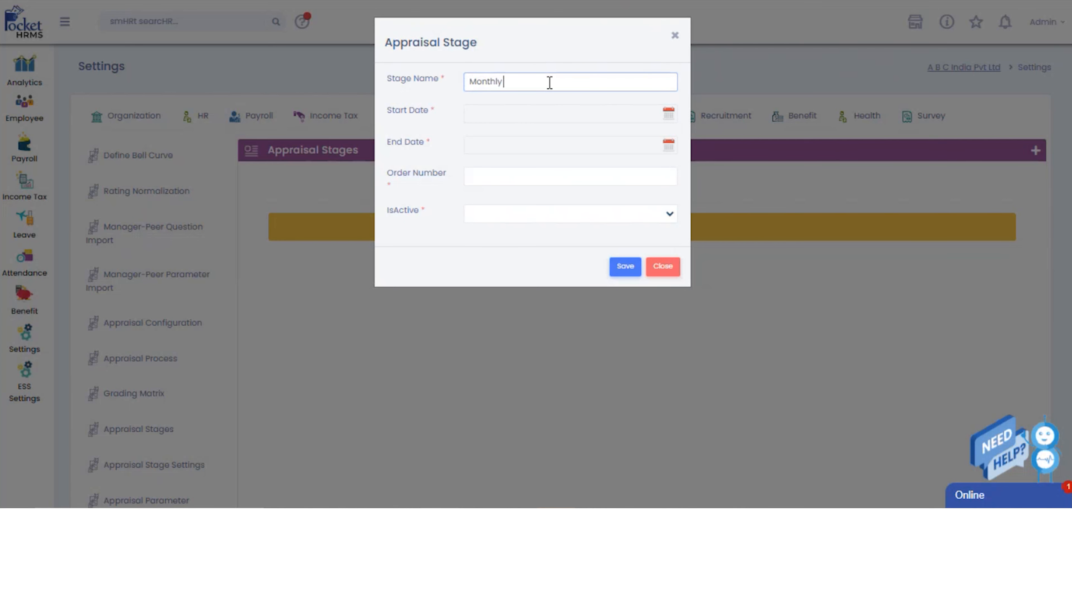
type("l")
left_click(558, 113)
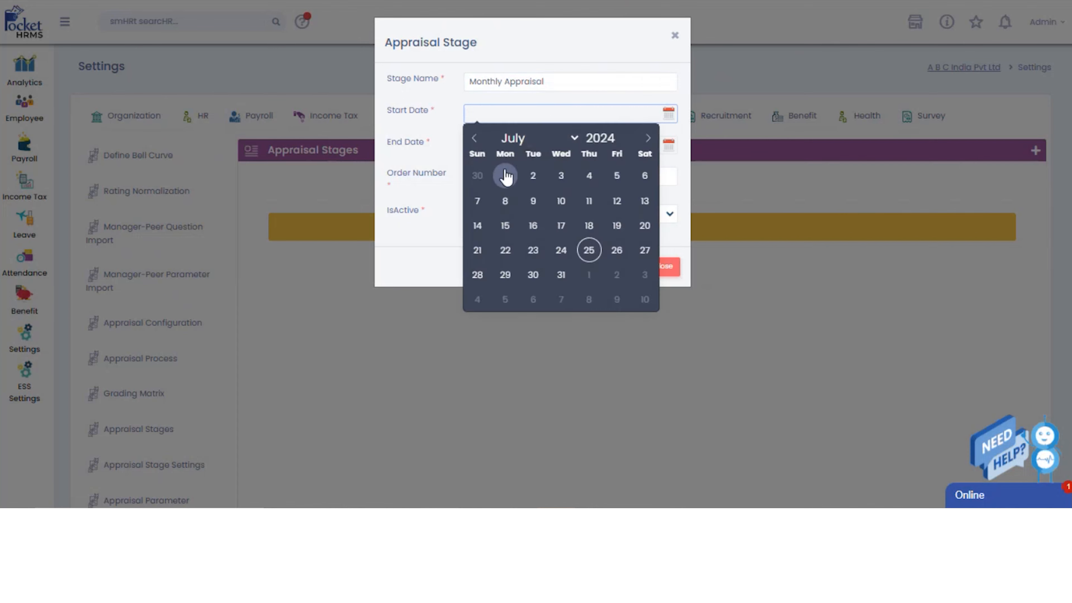
left_click(505, 175)
left_click(528, 146)
left_click(565, 303)
- Give the Monthly Appraisal stage order number 1, set it as active, and save it
left_click(512, 175)
type("1")
left_click(511, 213)
left_click(504, 229)
left_click(626, 267)
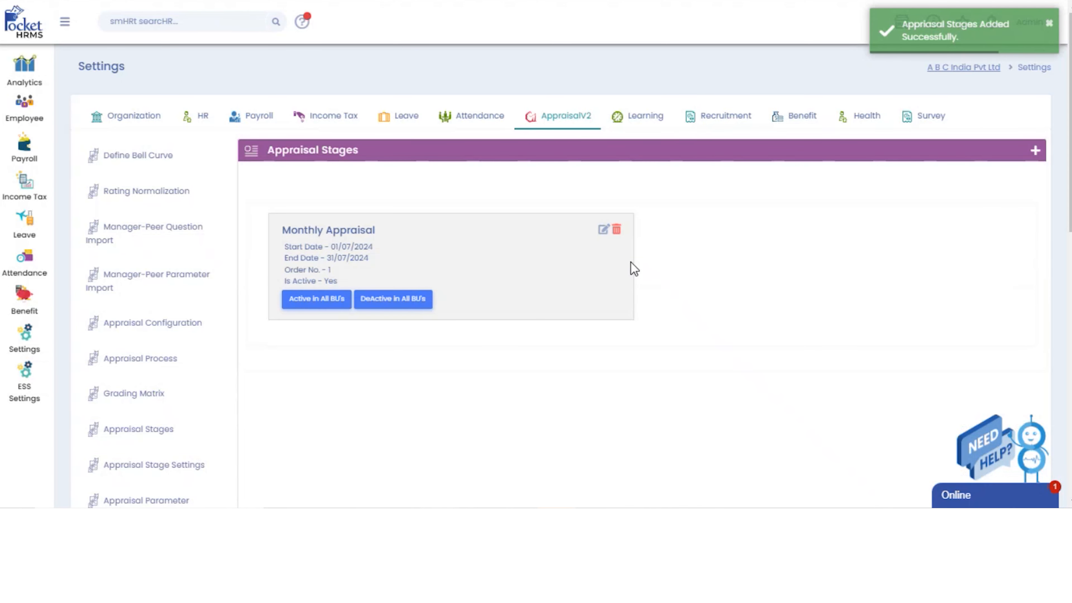
- Start a second appraisal stage named Monthly Appraisal 2, running from 01/08/2024 to 31/08/2024
left_click(1035, 151)
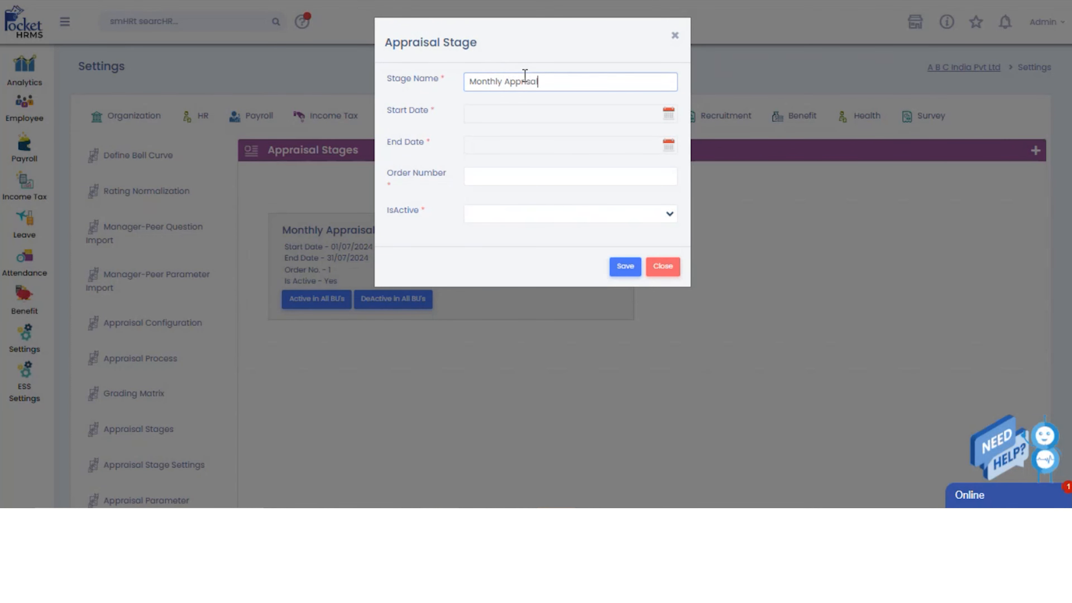
type("Monthly Appraisal 2")
left_click(589, 113)
left_click(528, 139)
left_click(539, 287)
left_click(588, 171)
left_click(581, 153)
left_click(561, 168)
left_click(544, 318)
left_click(647, 306)
- Give the Monthly Appraisal 2 stage order number 2, set IsActive to No, and save it
left_click(537, 178)
type("2")
left_click(532, 213)
left_click(526, 245)
left_click(626, 267)
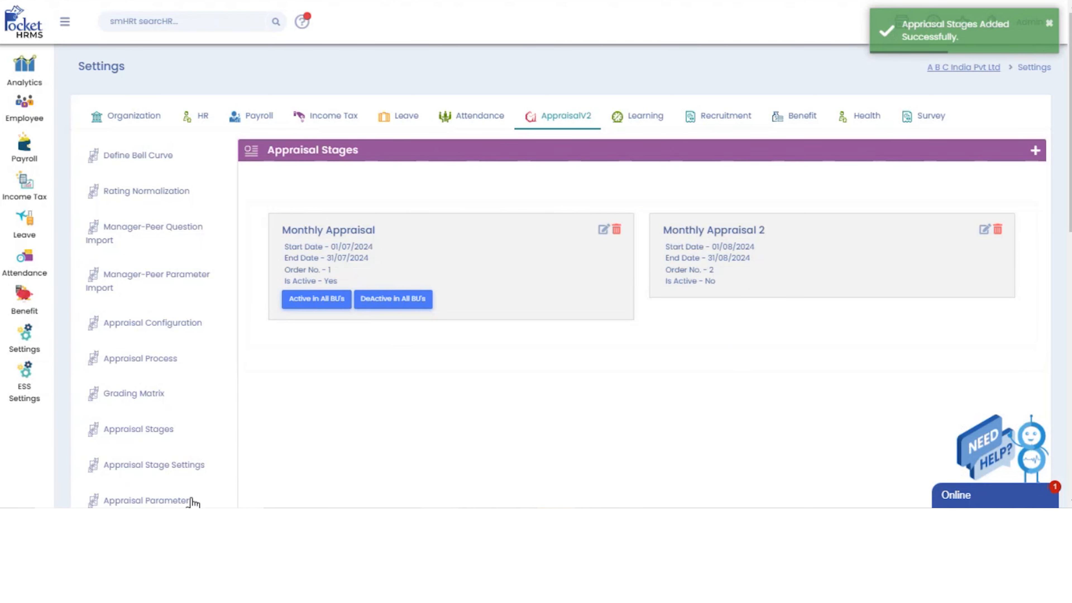
- Open the Appraisal Parameter settings and choose the Monthly Appraisal stage with parameter type Performance
left_click(181, 504)
left_click(509, 224)
left_click(477, 260)
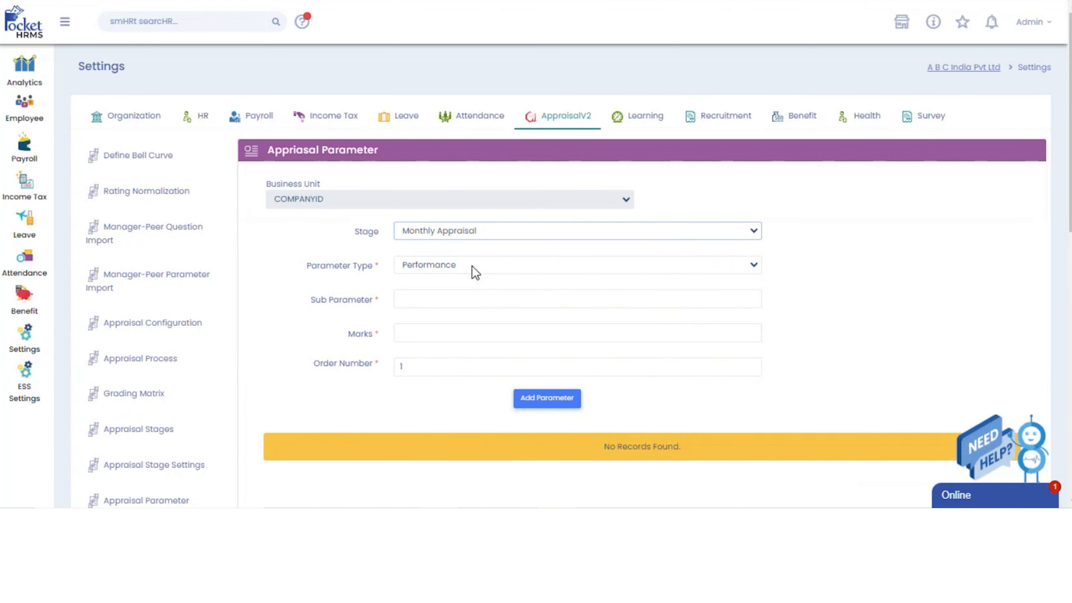
left_click(482, 263)
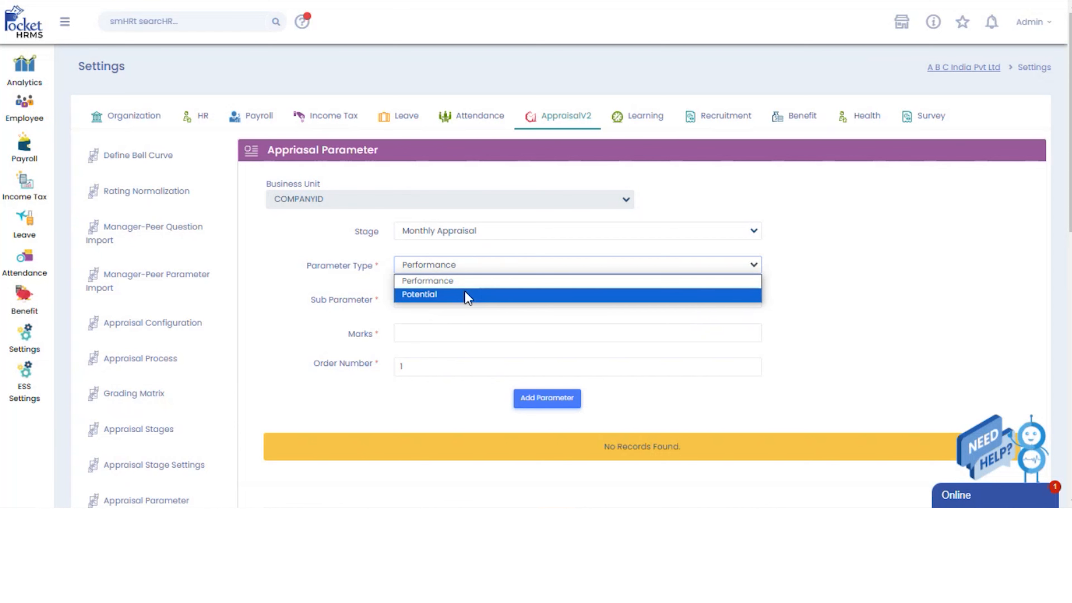
left_click(453, 283)
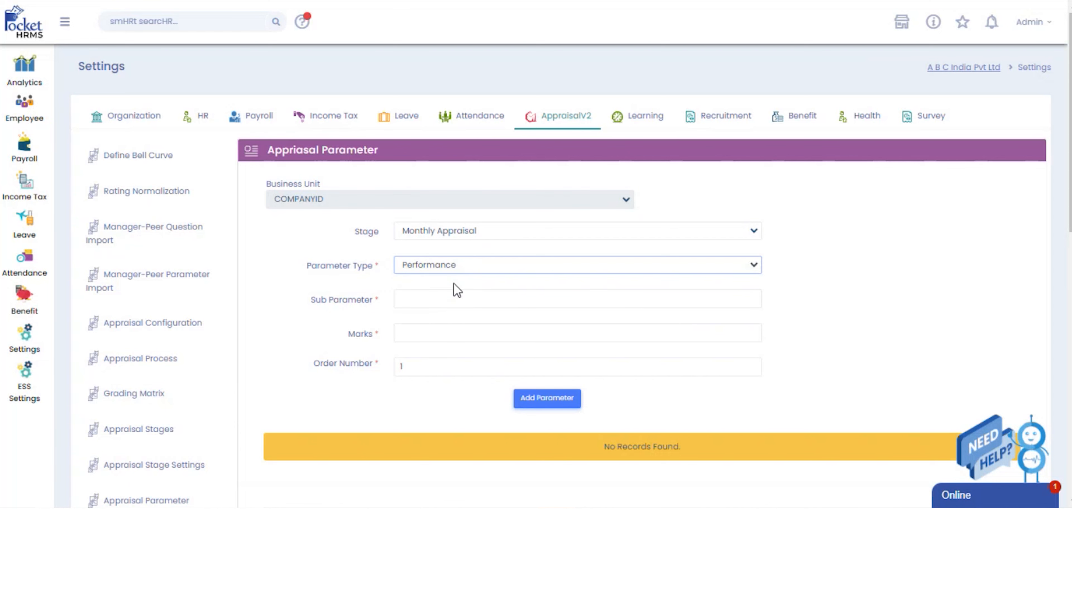
- Copy KPI Testing from the Excel AppraisalQuestions sheet as the sub parameter, set marks to 50, and add it with order number 1
left_click(477, 299)
left_click(598, 454)
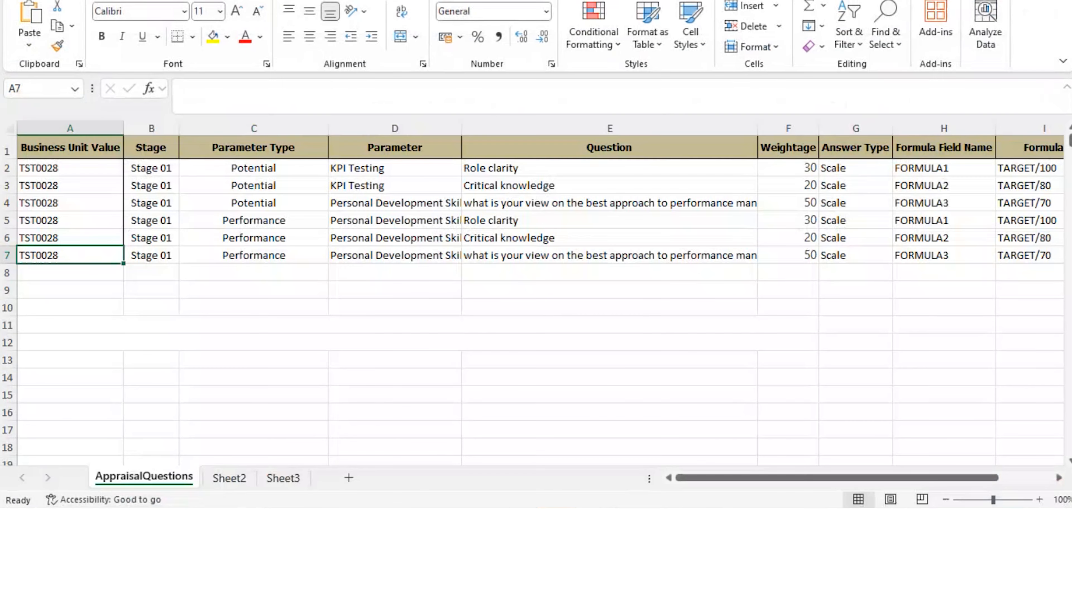
left_click(387, 168)
key("ctrl+c")
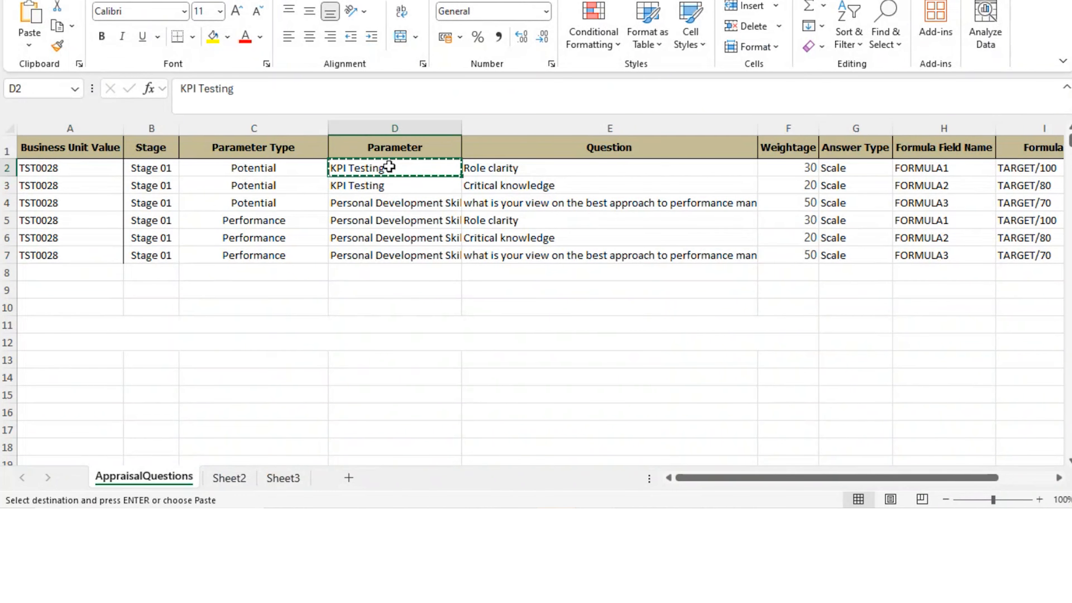
key("alt+Tab")
key("ctrl+v")
left_click(461, 334)
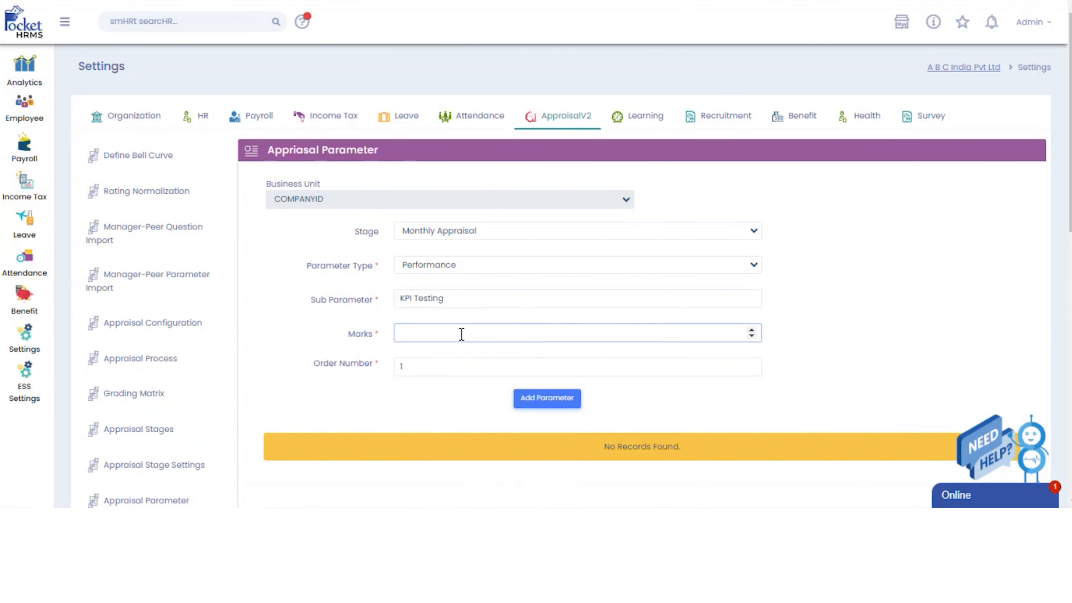
left_click(551, 403)
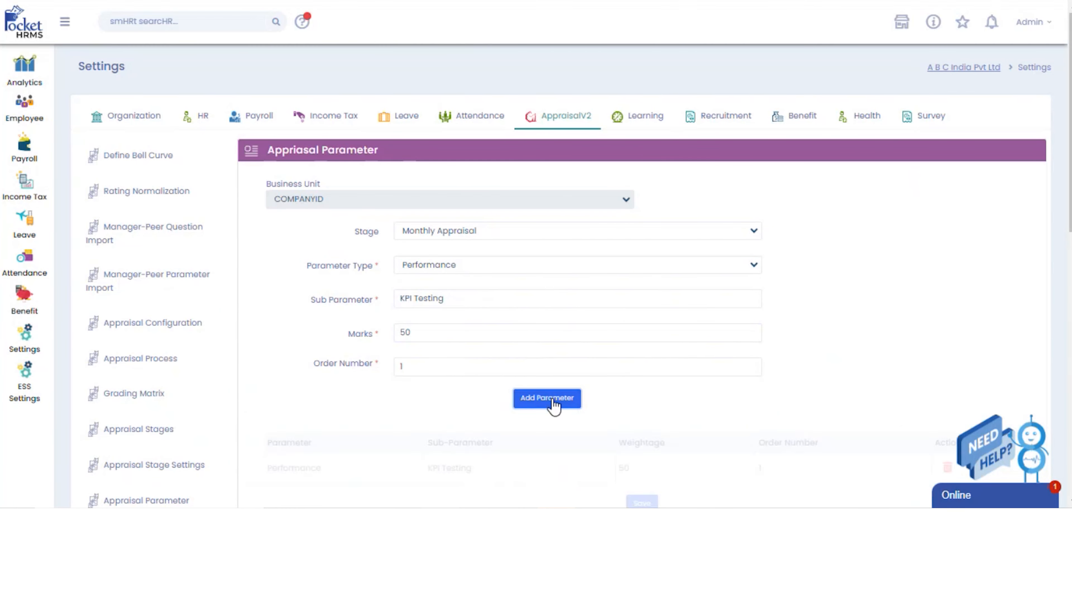
- Add Personal Development Skills 2 from the Excel sheet as a Performance sub parameter with marks 50 and order number 2, and save the parameters
key("alt+Tab")
left_click(419, 206)
key("alt+Tab")
left_click_drag(447, 298, 305, 303)
key("ctrl+v")
left_click(426, 367)
key("BackSpace")
type("2")
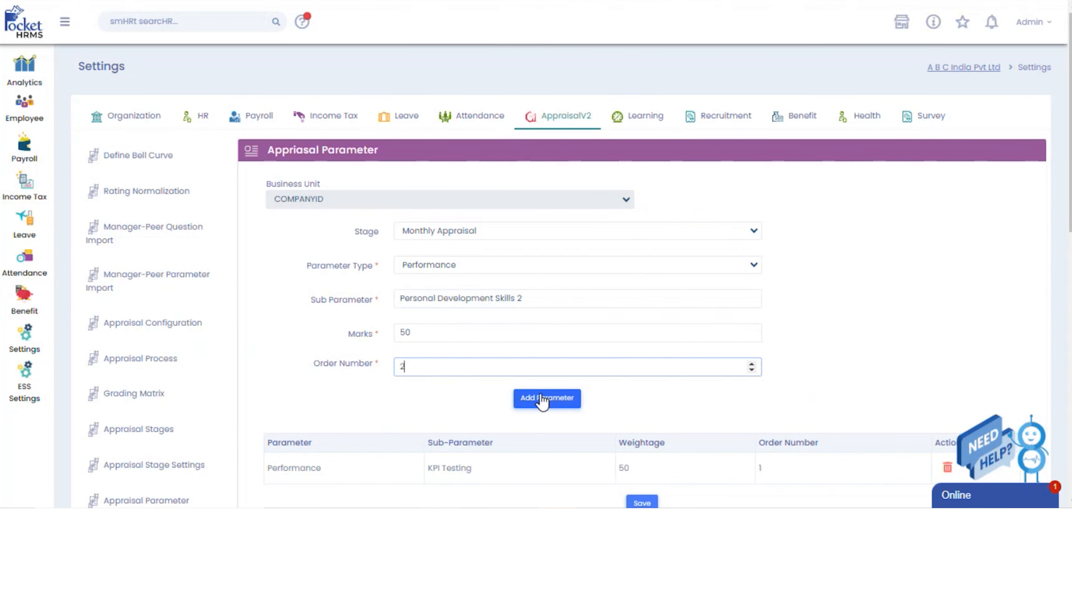
left_click(541, 399)
scroll(781, 296, "down", 3)
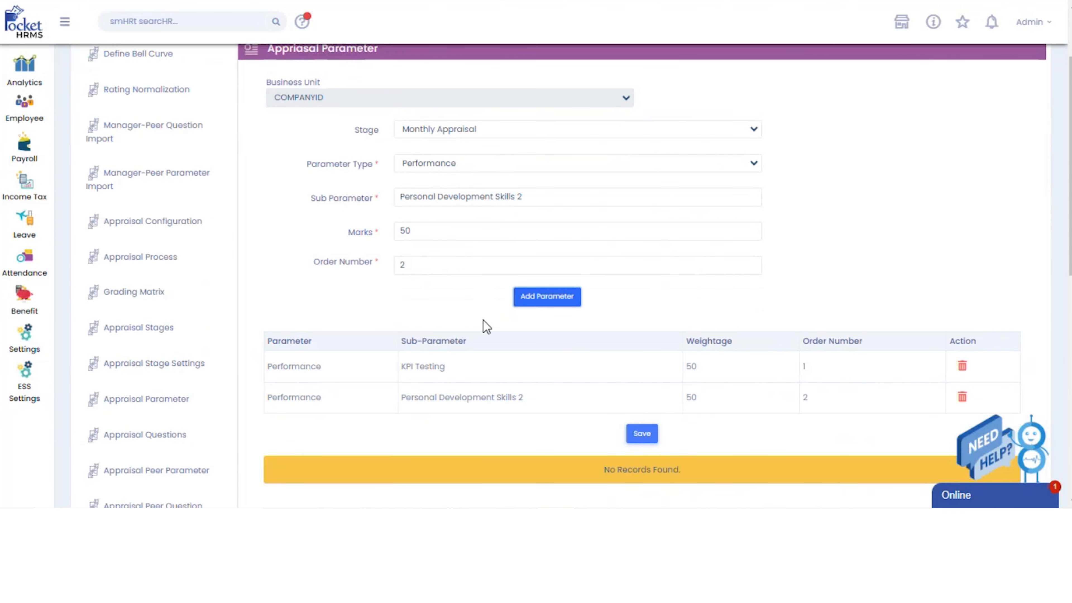
left_click(650, 436)
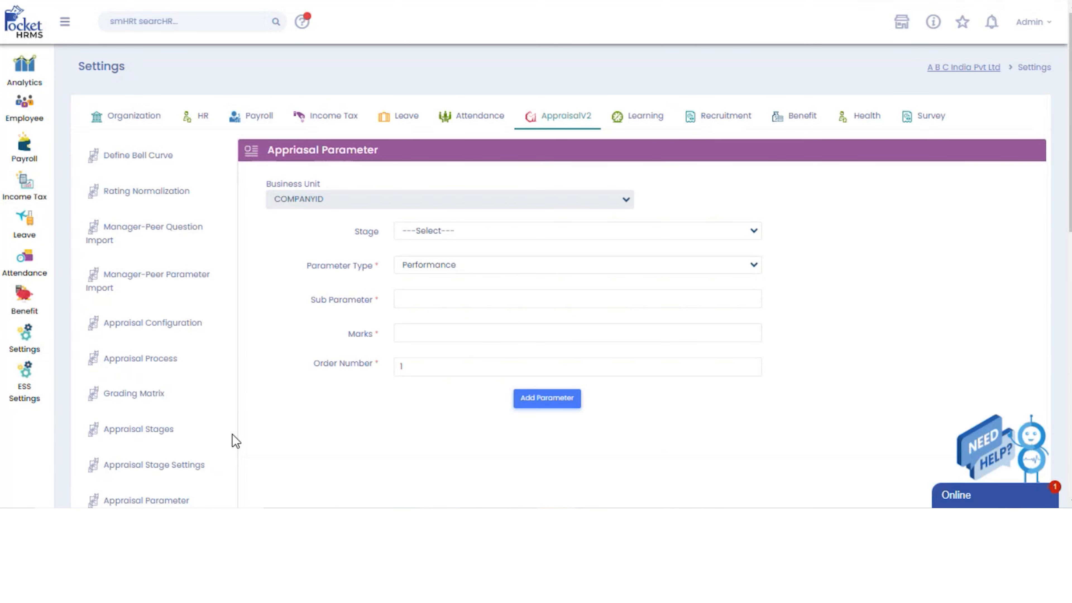
- Start an appraisal question for the Monthly Appraisal stage with type Performance, sub parameter KPI Testing, and weightage 25
scroll(79, 476, "down", 3)
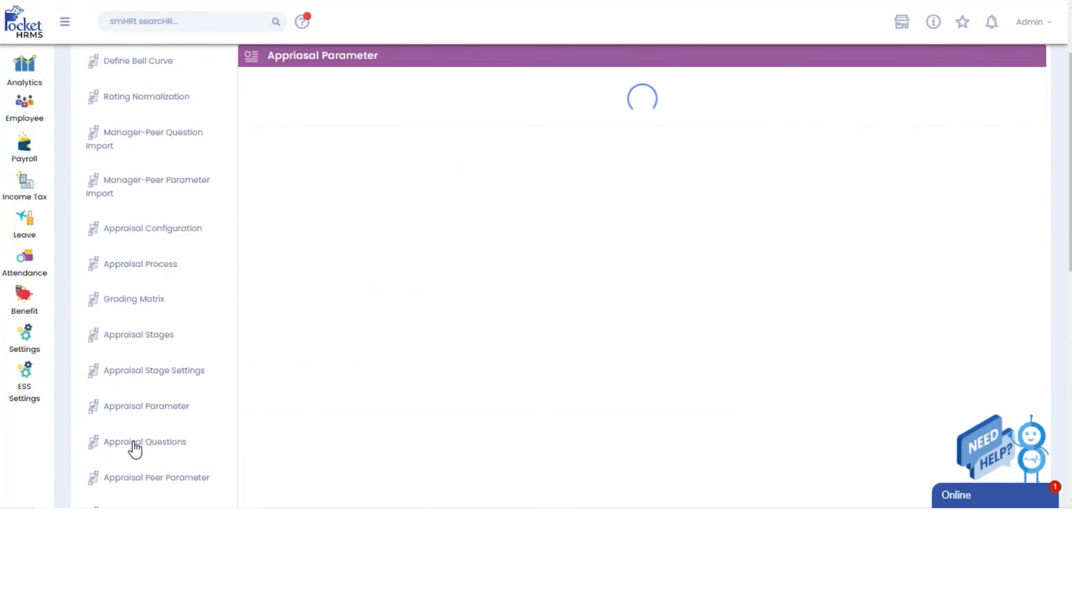
left_click(134, 442)
left_click(533, 218)
left_click(485, 248)
left_click(484, 249)
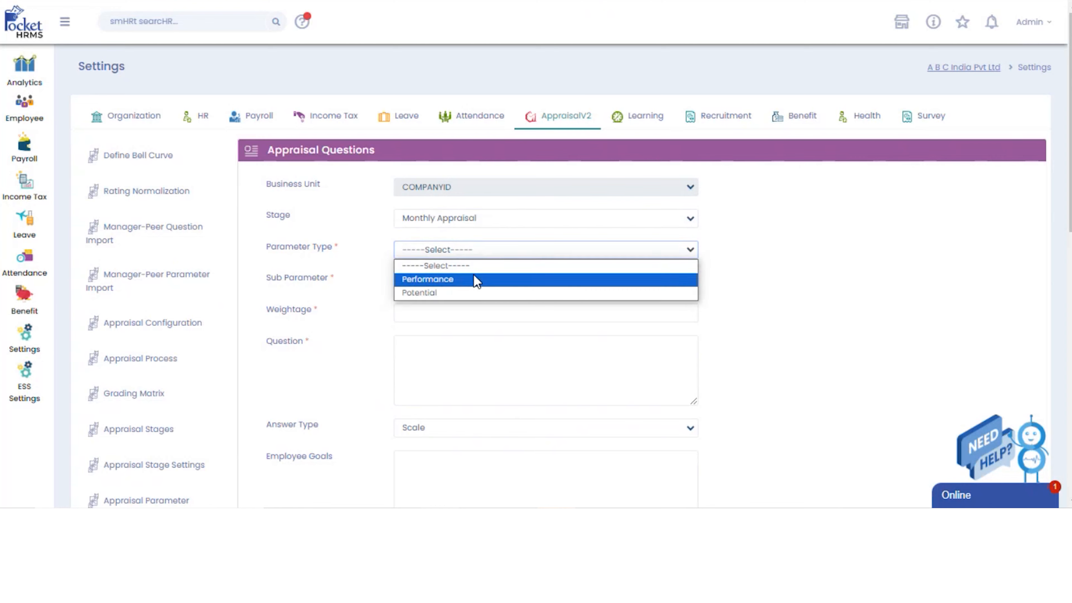
left_click(474, 278)
left_click(474, 280)
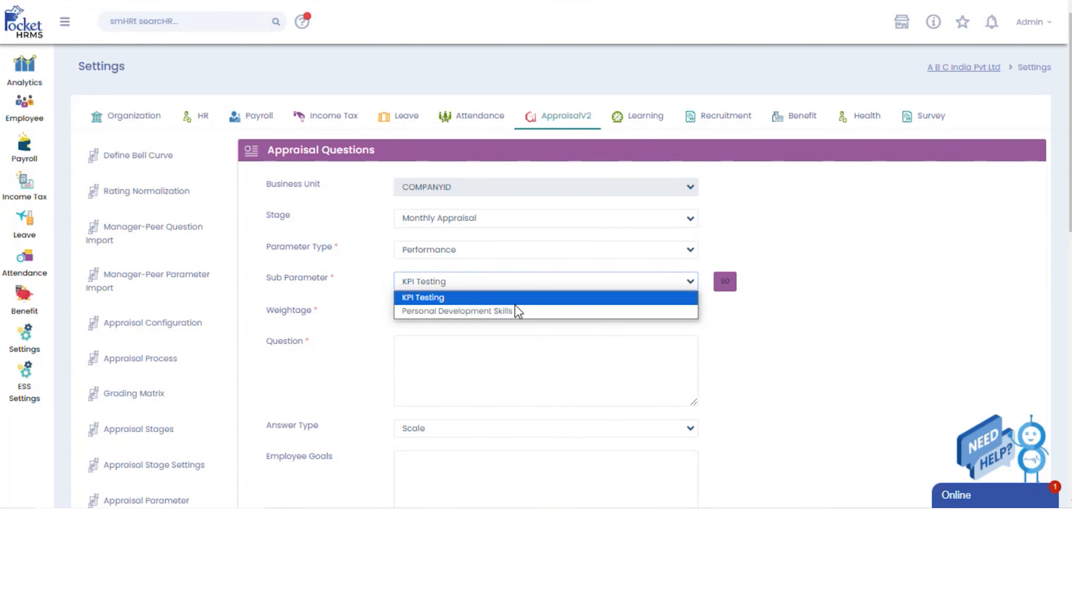
left_click(498, 298)
left_click(479, 313)
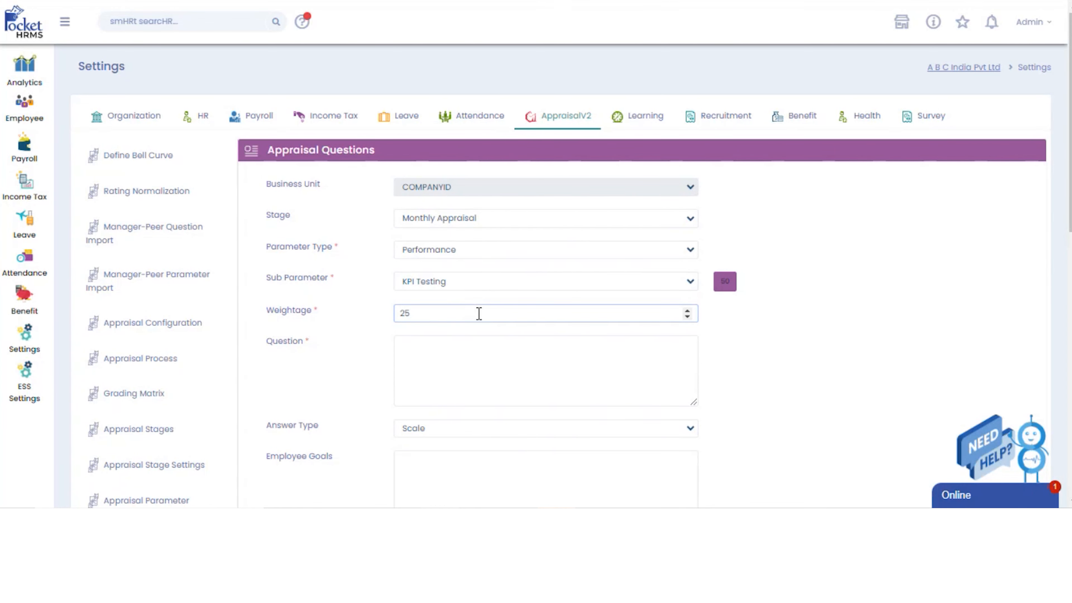
- Copy the question Role clarity from the Excel sheet into the appraisal question's text
key("alt+Tab")
left_click(538, 166)
key("ctrl+c")
key("alt+Tab")
left_click(454, 360)
key("ctrl+v")
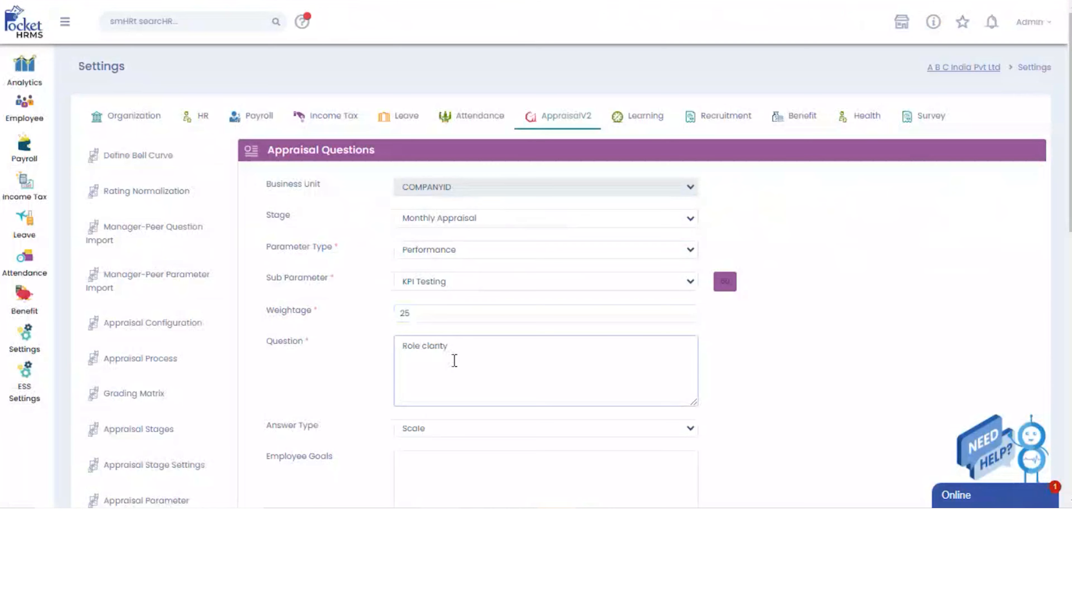
- Set the Role clarity question's answer type to Scale and its employee goal to Role clarity should be provided, and add it
scroll(614, 330, "down", 3)
left_click(614, 327)
left_click(558, 347)
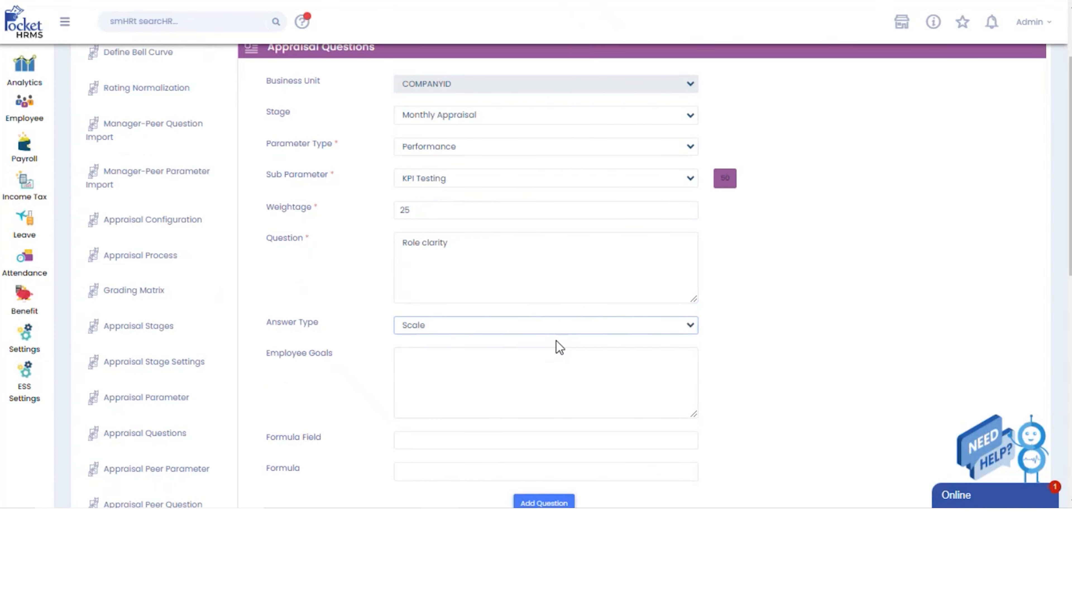
left_click(516, 369)
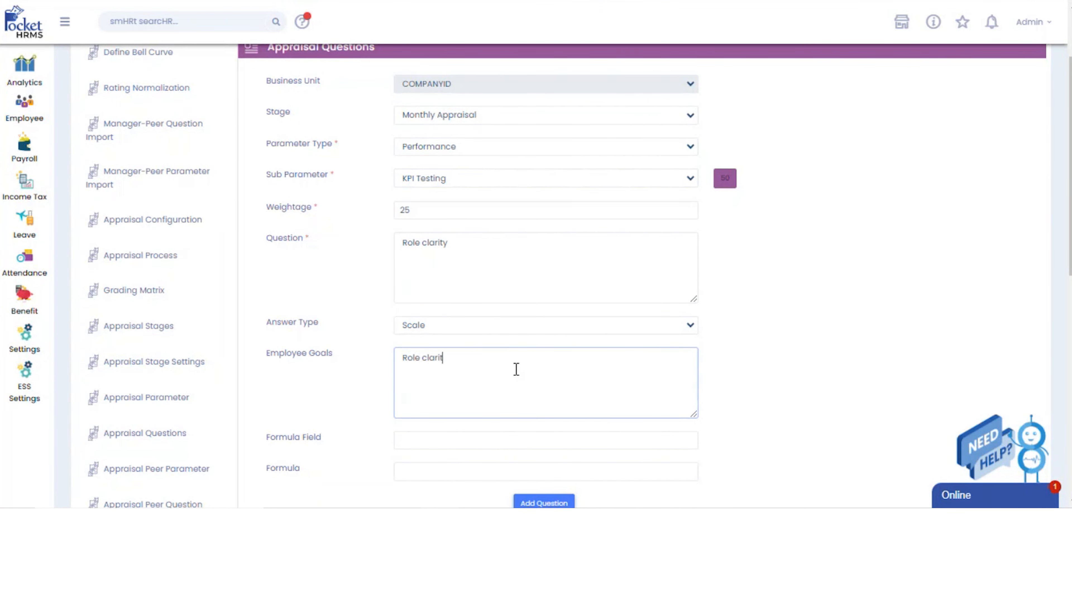
type("should be provided")
scroll(549, 422, "down", 2)
left_click(558, 426)
- Add the question Critical knowledge from the Excel sheet with weightage 25 and answer type Scale
left_click(510, 131)
type("25")
key("alt+Tab")
left_click(543, 188)
key("ctrl+c")
key("alt+Tab")
left_click(506, 186)
key("ctrl+v")
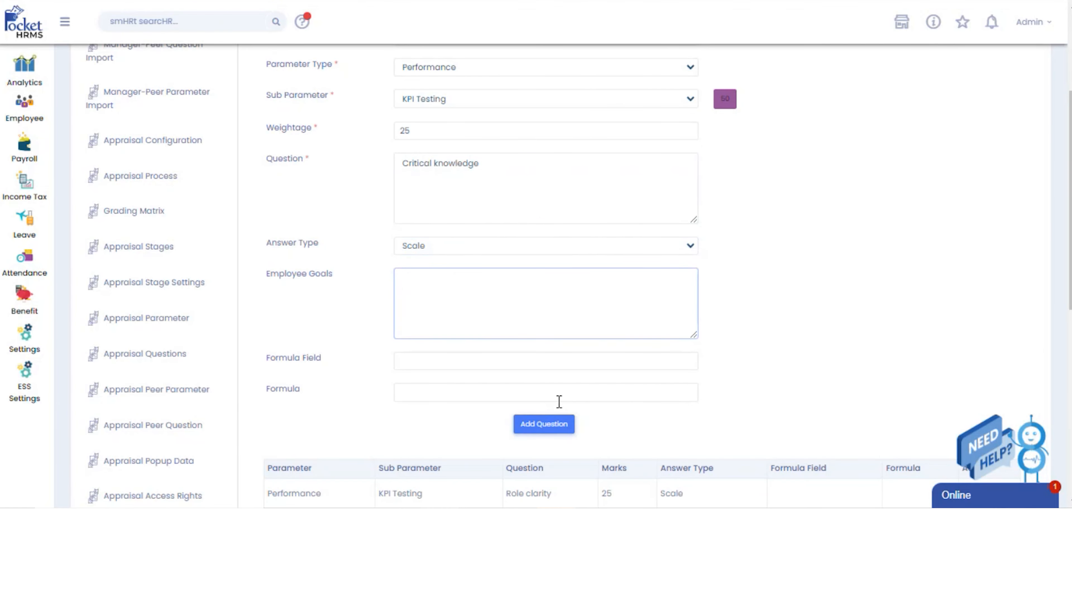
left_click(549, 424)
- Add the Excel questions on performance management approach and Communication under Personal Development Skills 2, each with weightage 25, and save the appraisal questions
key("alt+Tab")
left_click(598, 201)
key("ctrl+c")
key("alt+Tab")
left_click(472, 240)
type("25")
left_click(447, 291)
key("ctrl+v")
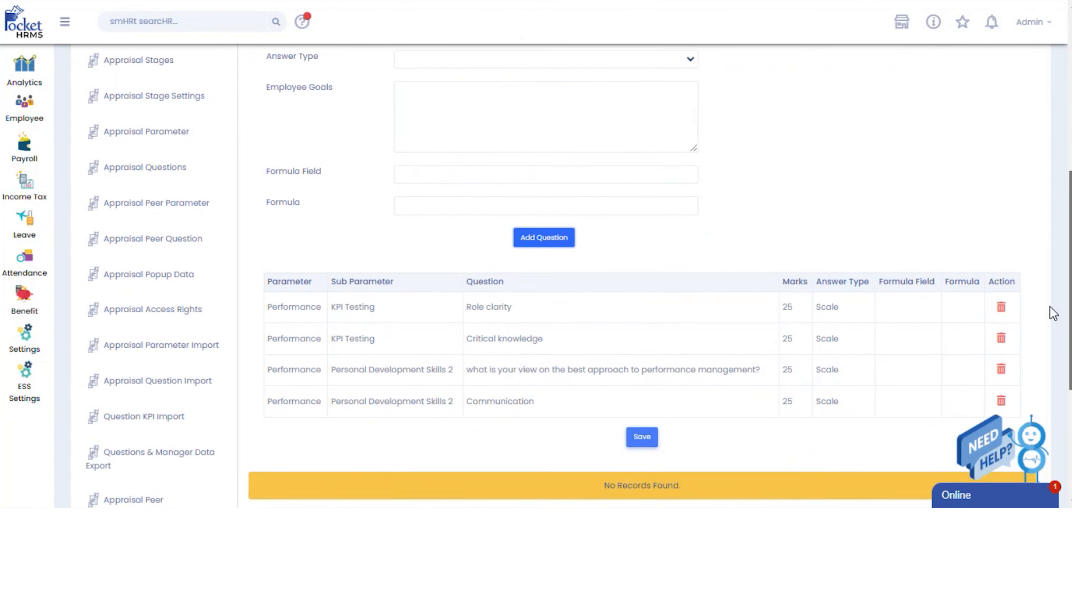
left_click(649, 437)
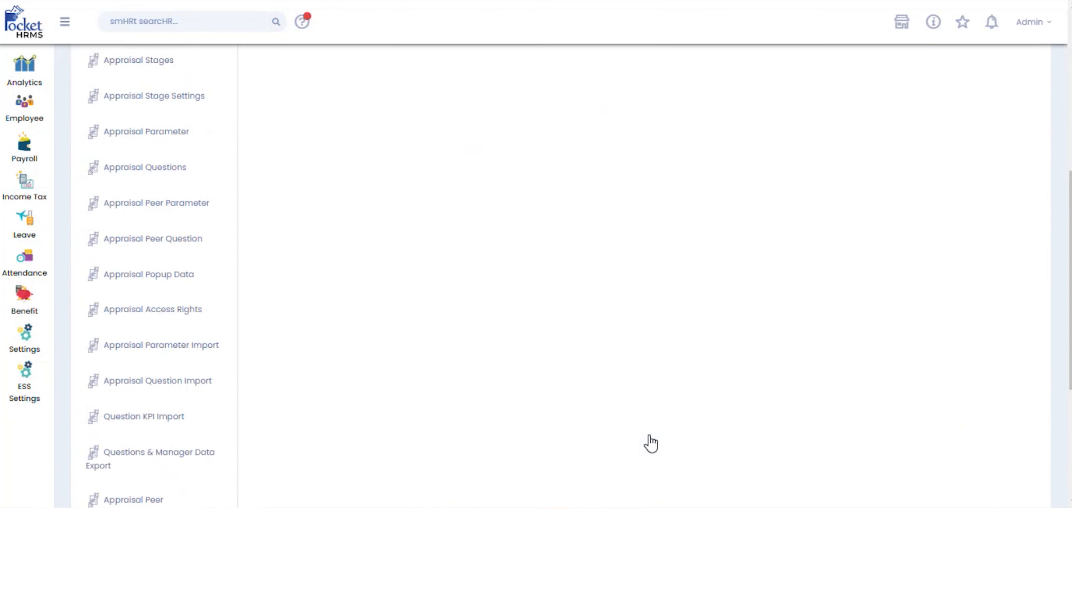
- Open the Appraisal Stage Settings and choose the Monthly Appraisal stage
scroll(163, 426, "down", 1)
left_click(162, 425)
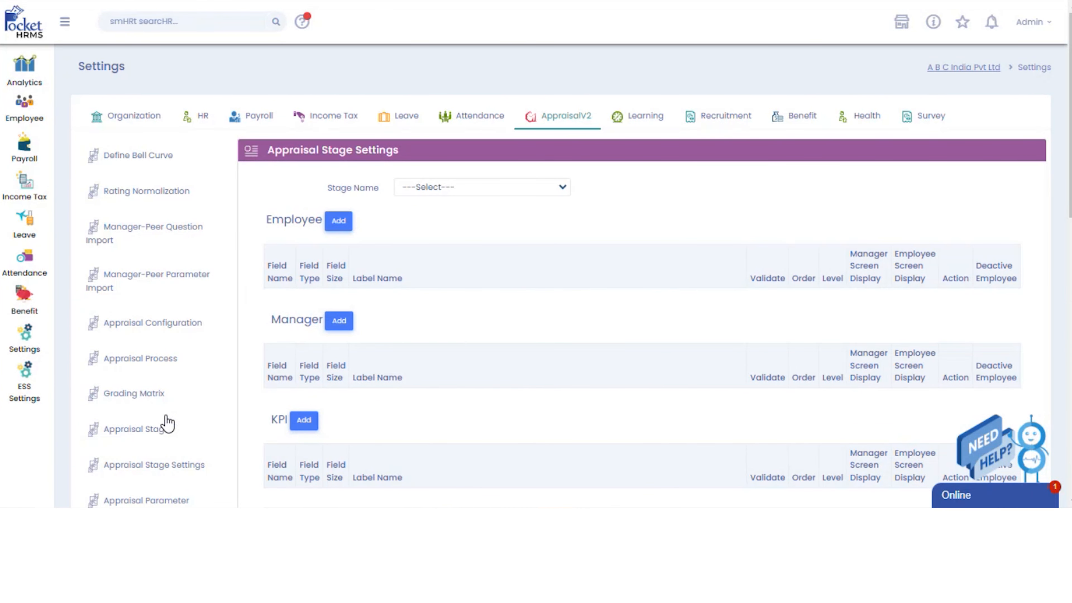
left_click(483, 188)
left_click(468, 216)
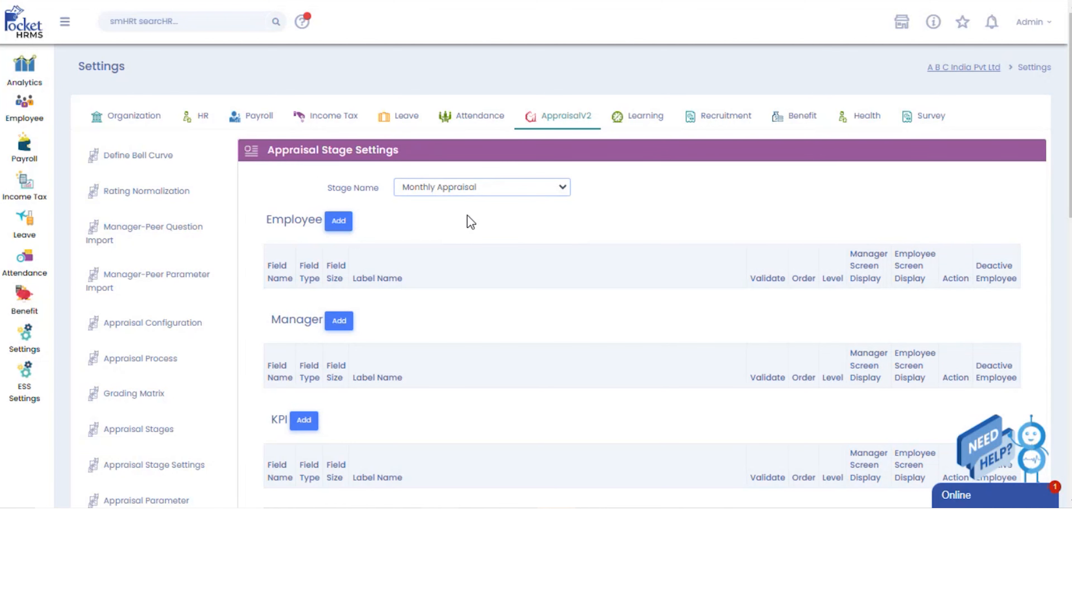
- Start an Employee field named EC1 of type Text with field size 999 and label Employee Comments
left_click(339, 220)
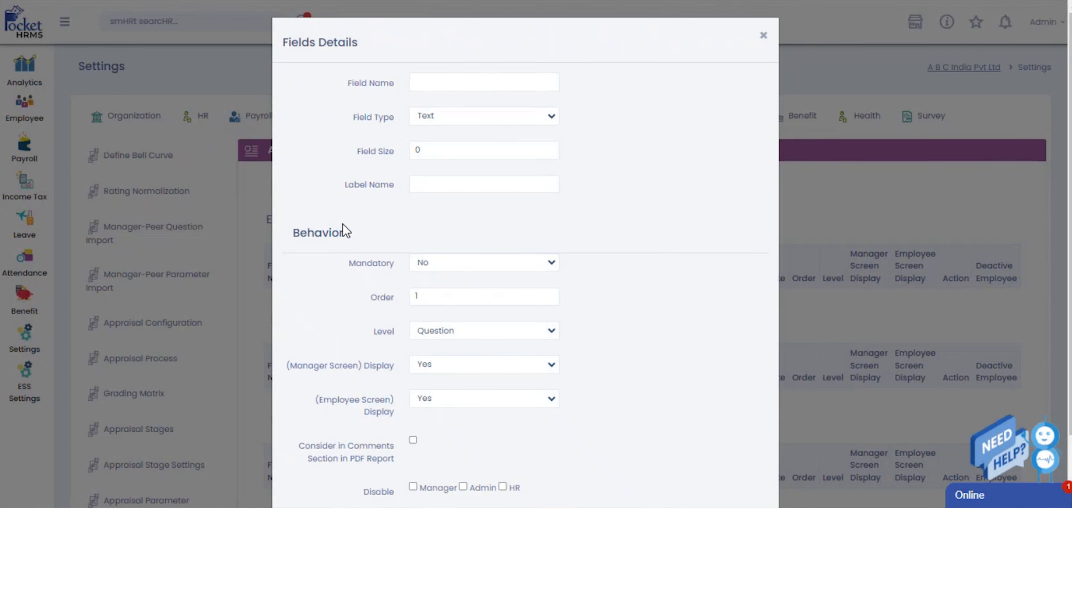
left_click(448, 79)
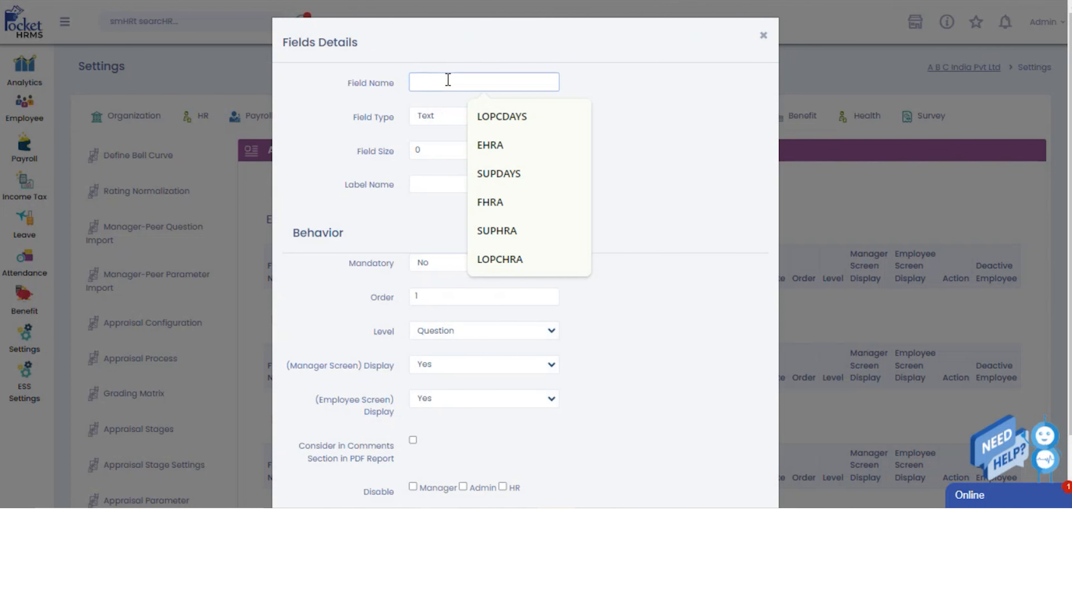
type("EC1")
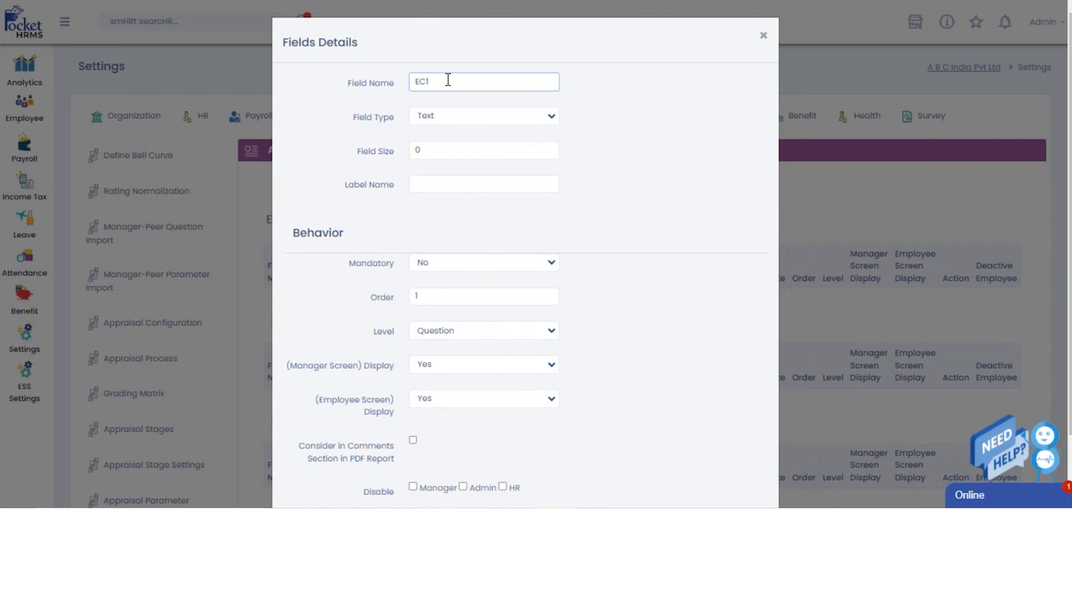
left_click(460, 110)
left_click(452, 130)
left_click(448, 151)
type("9999")
left_click(447, 187)
type("Employee Comments")
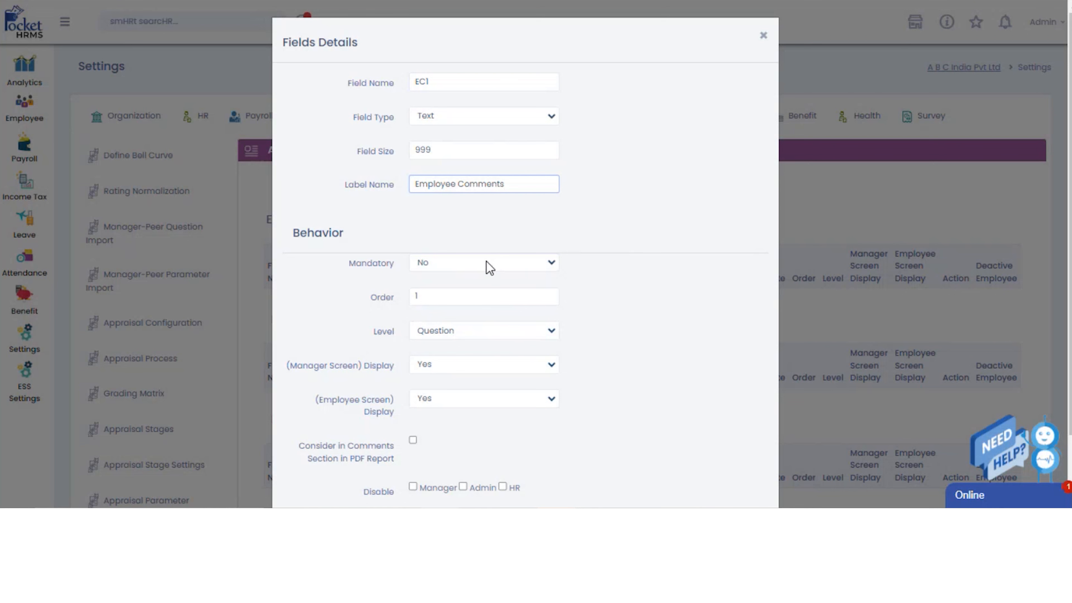
- Set the EC1 field's level to Question, include it in the PDF report's comments section, and save it
scroll(451, 264, "down", 2)
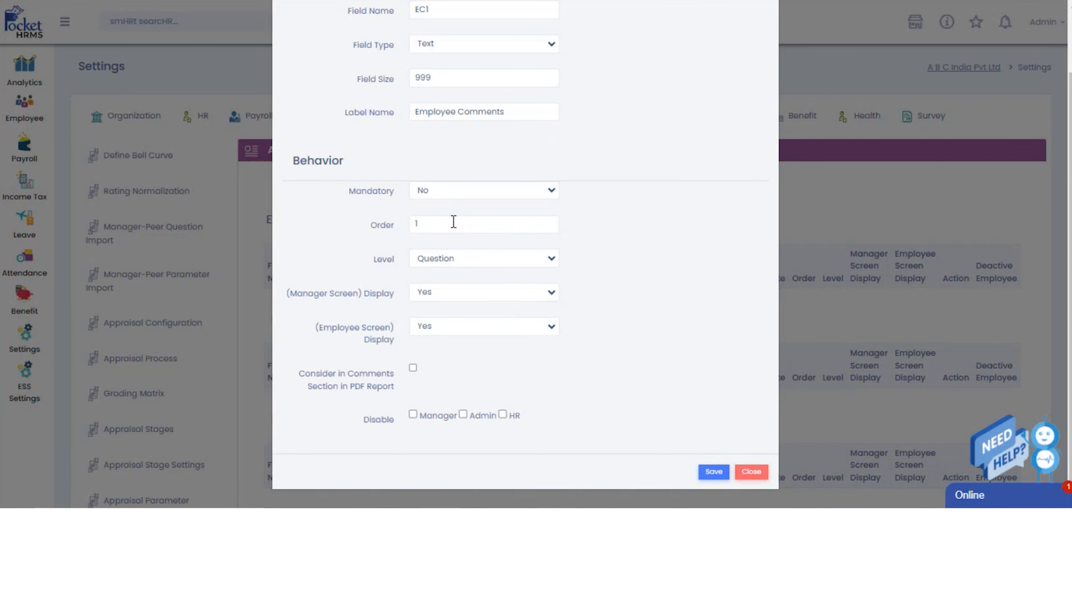
left_click(455, 255)
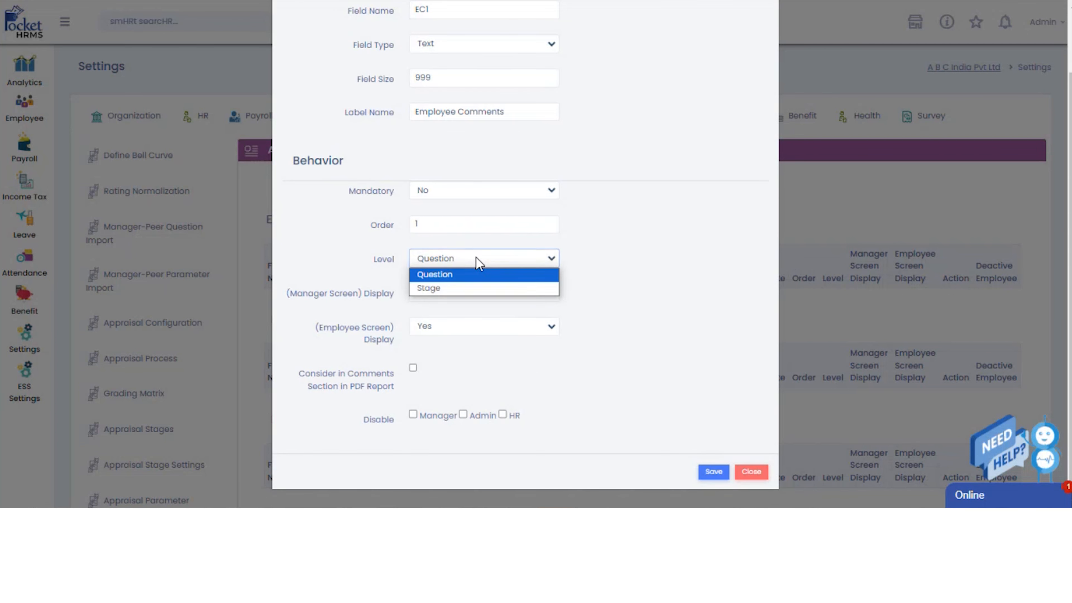
left_click(461, 275)
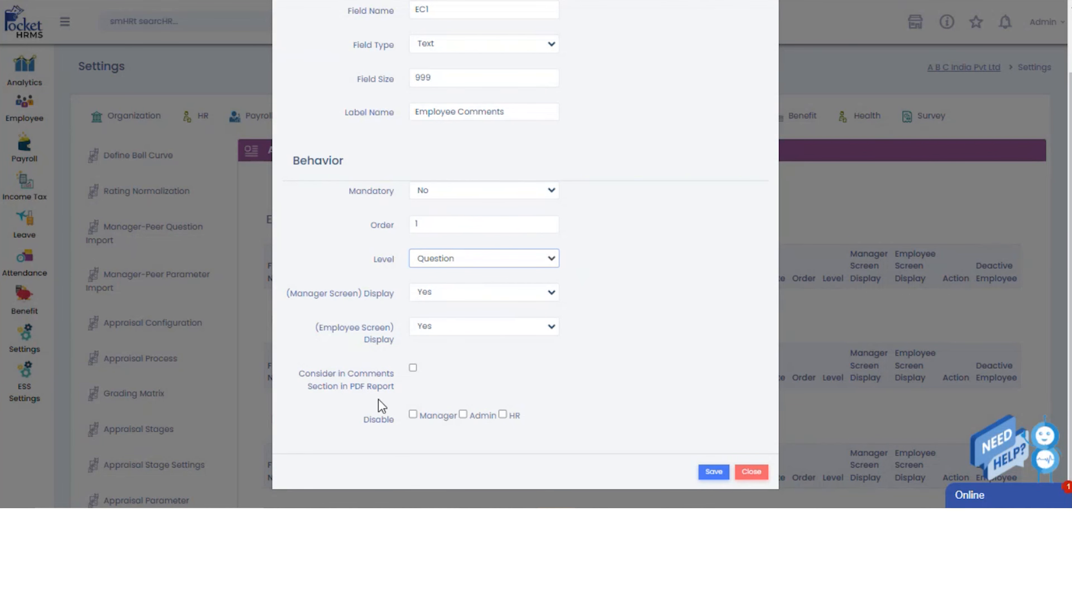
left_click(413, 368)
left_click(714, 472)
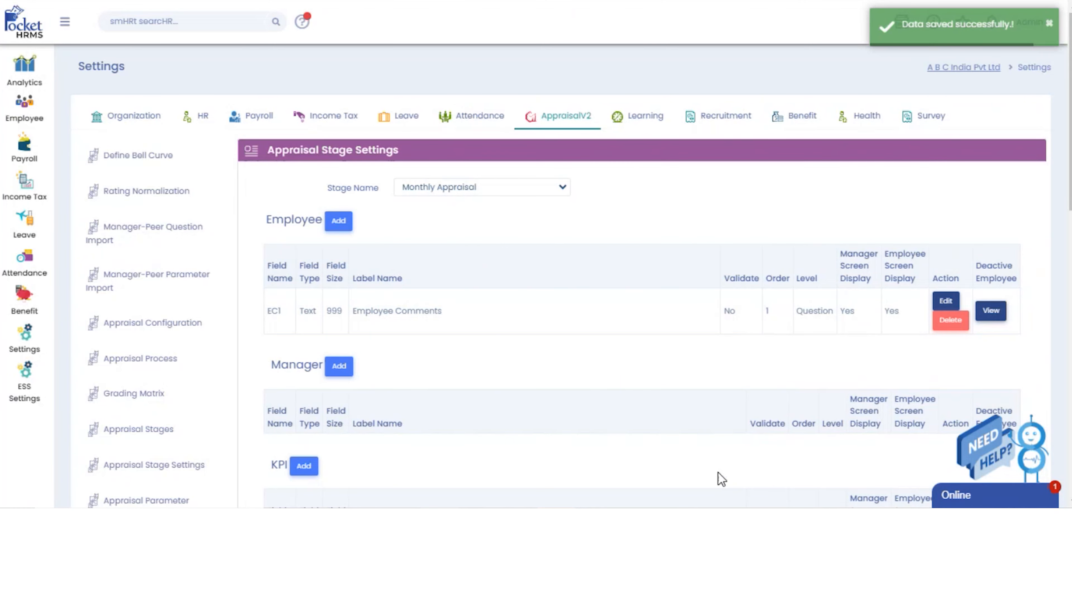
- Add and save an Employee field named EC2 of type FileUpload with the label Upload file
left_click(337, 220)
left_click(467, 83)
type("EC2")
left_click(464, 116)
left_click(454, 201)
left_click(447, 184)
type("Upload")
left_click(413, 440)
scroll(548, 401, "down", 2)
left_click(711, 474)
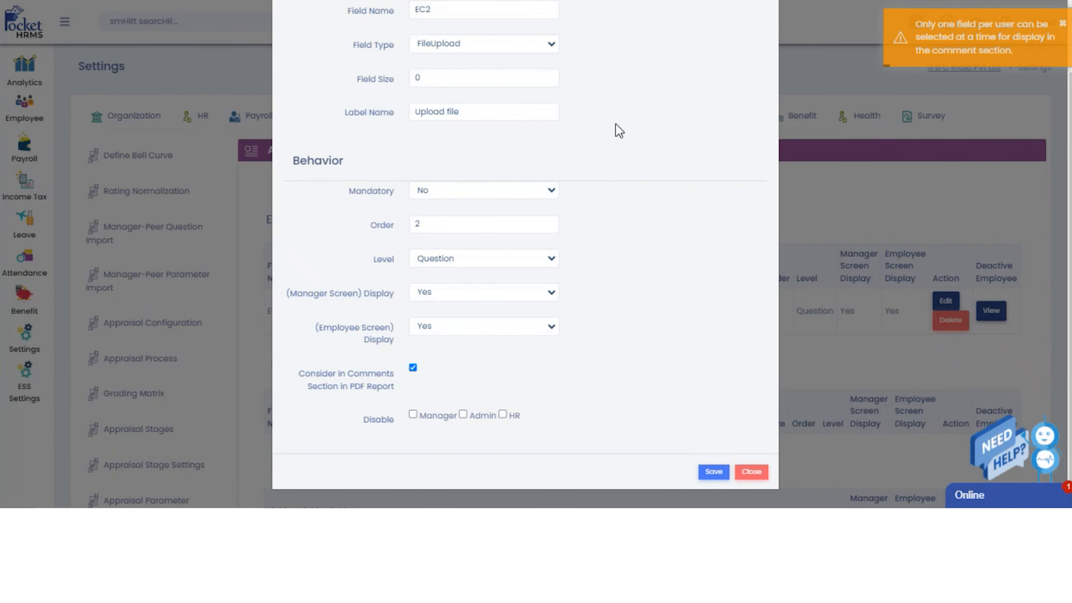
left_click(713, 472)
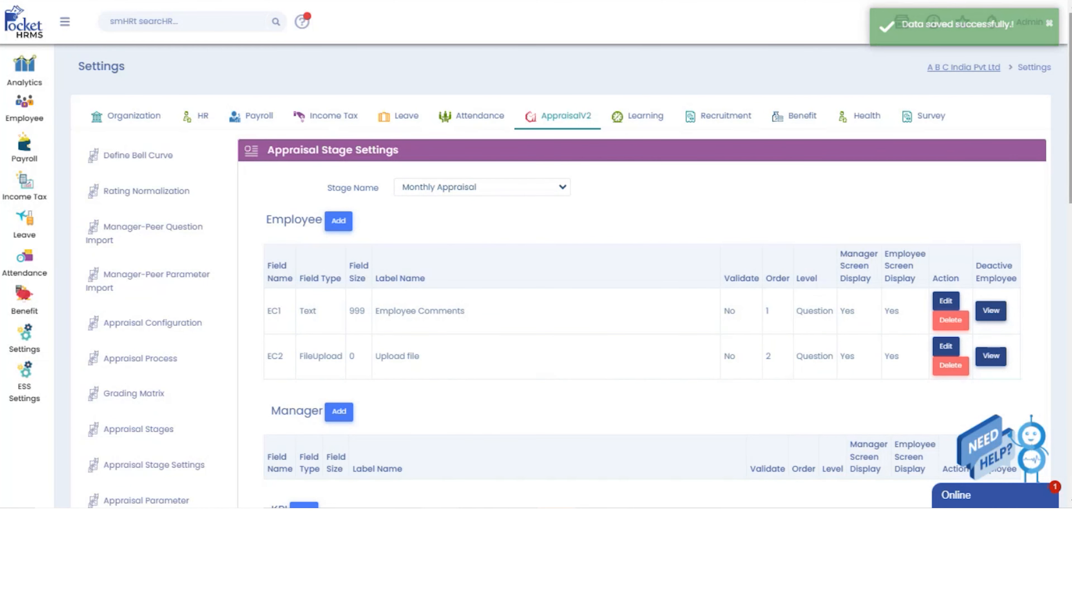
- Add and save a Manager field MC1 with size 999 and label Manager Comments, included in the PDF report's comments section
scroll(546, 359, "down", 4)
left_click(342, 258)
left_click(448, 81)
type("MC1")
double_click(447, 149)
type("999")
left_click(437, 184)
type("Manager Comments")
left_click(413, 440)
scroll(717, 475, "down", 2)
left_click(713, 469)
- Start an Employee field named EC# of type TextArea with field size 999 and label Employee Achievement
scroll(346, 114, "up", 1)
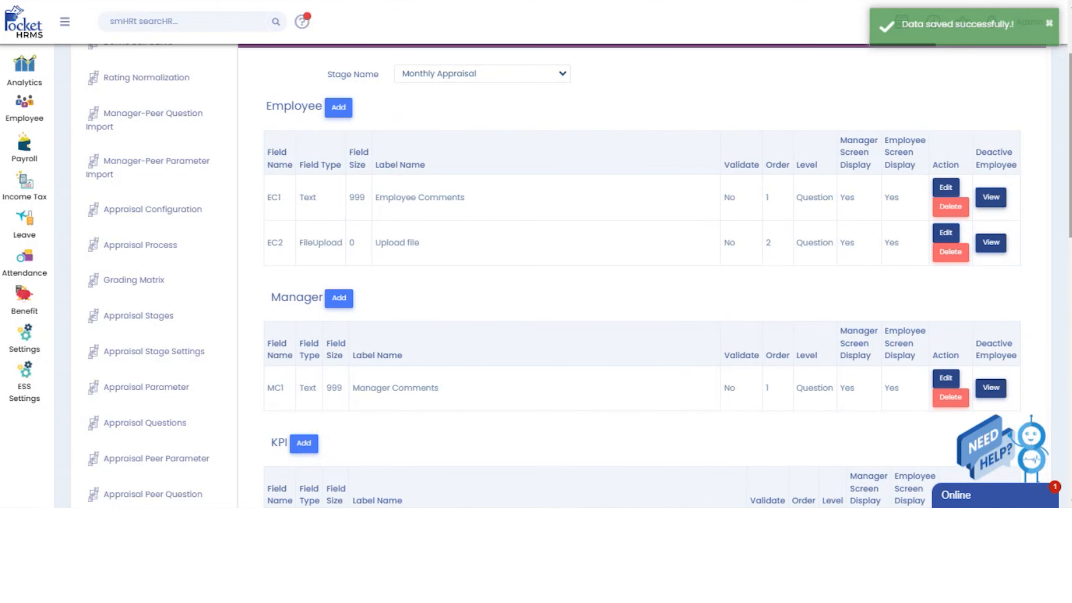
left_click(343, 108)
left_click(502, 84)
type("EC#")
left_click(483, 115)
left_click(459, 149)
double_click(459, 149)
type("999")
left_click(447, 184)
type("Employ")
left_click(566, 227)
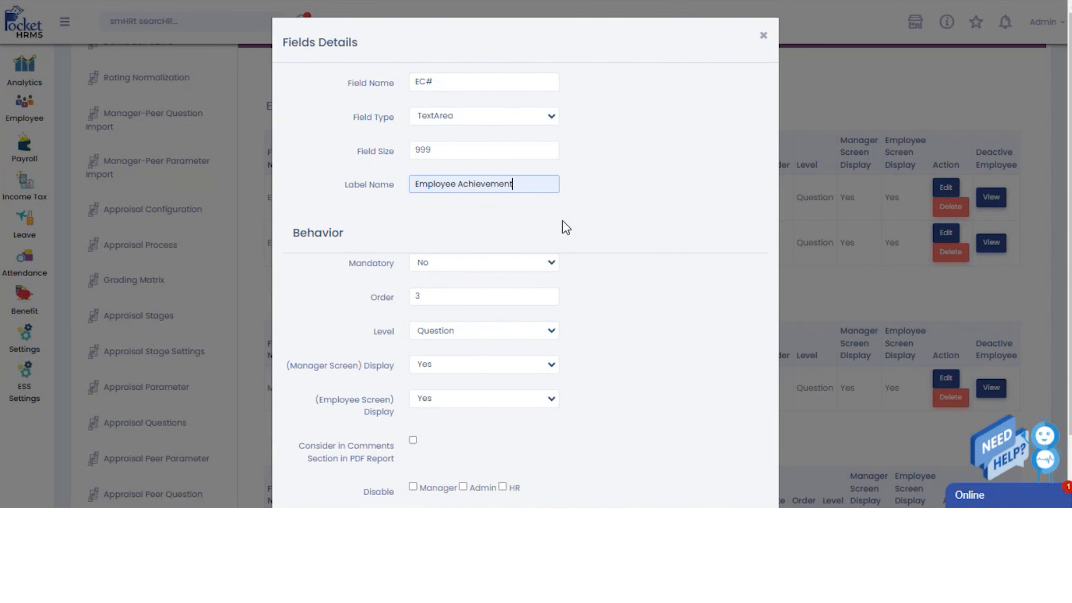
- Set the Employee Achievement field's level to Stage and save it
left_click(496, 333)
left_click(480, 360)
left_click(713, 497)
- Start a Manager field named MC2 of type TextArea with field size 999 and label Manager Mid Year review
scroll(337, 125, "down", 5)
left_click(339, 110)
left_click(472, 82)
type("MC2")
left_click(468, 116)
left_click(466, 146)
left_click(461, 150)
left_click(450, 182)
type("Manager Mid Year review")
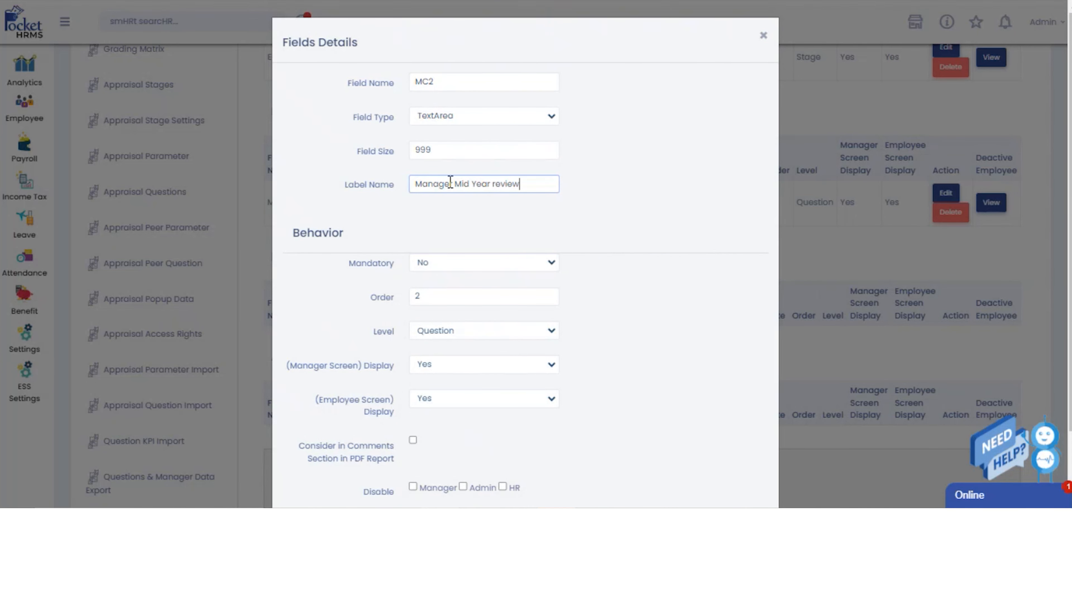
- Set the Manager Mid Year review field's level to Stage and save it
left_click(484, 330)
left_click(464, 363)
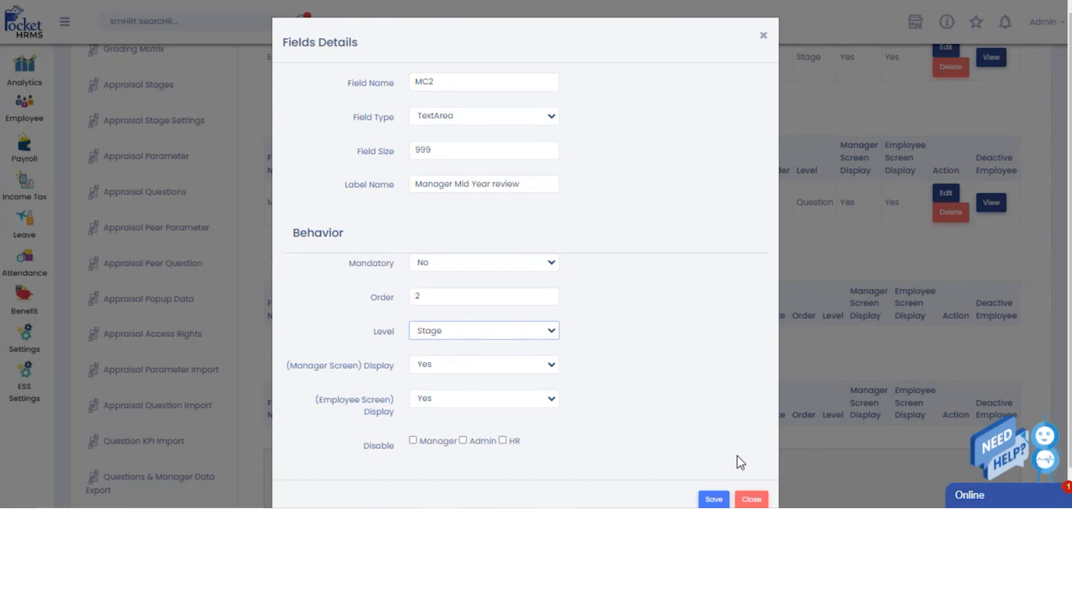
left_click(714, 497)
scroll(715, 502, "down", 3)
scroll(459, 359, "down", 5)
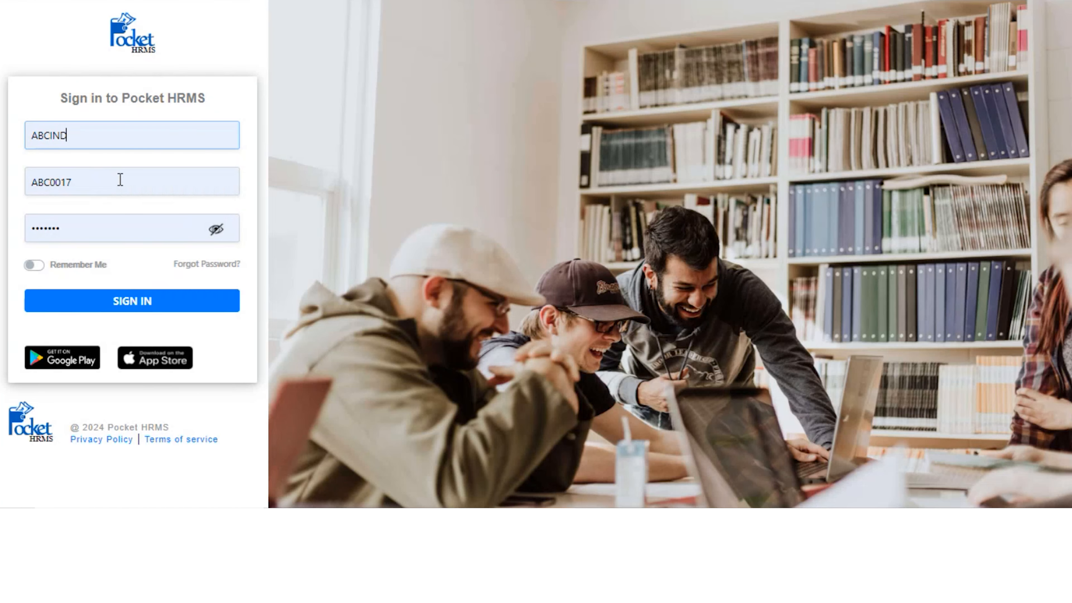
- Sign in to the employee self-service portal with the employee's user code and dismiss the browser's password warning
key("BackSpace")
key("BackSpace")
type("1")
left_click(318, 73)
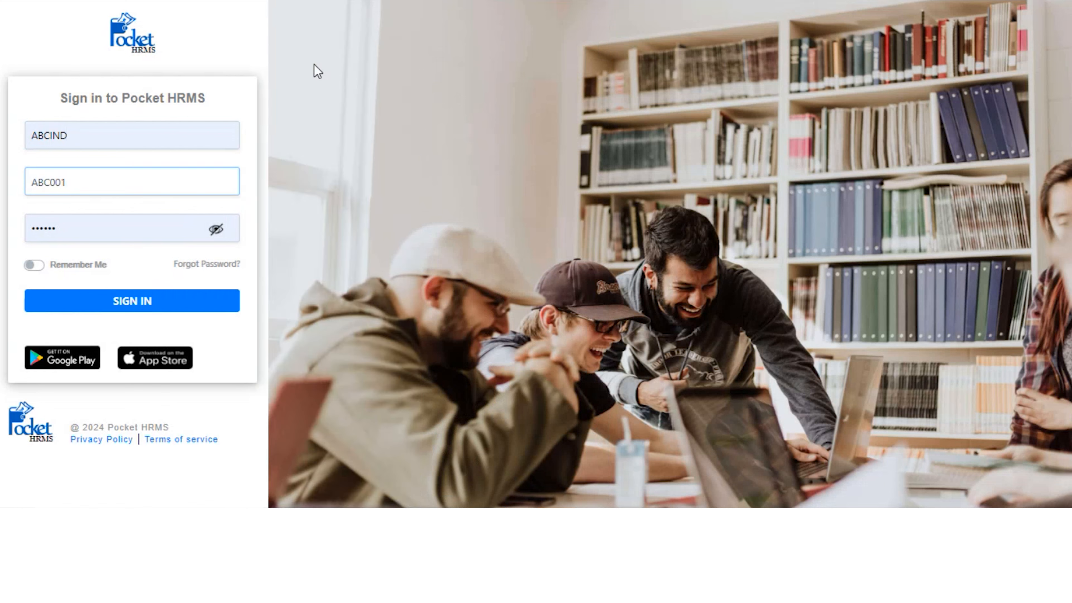
left_click(132, 303)
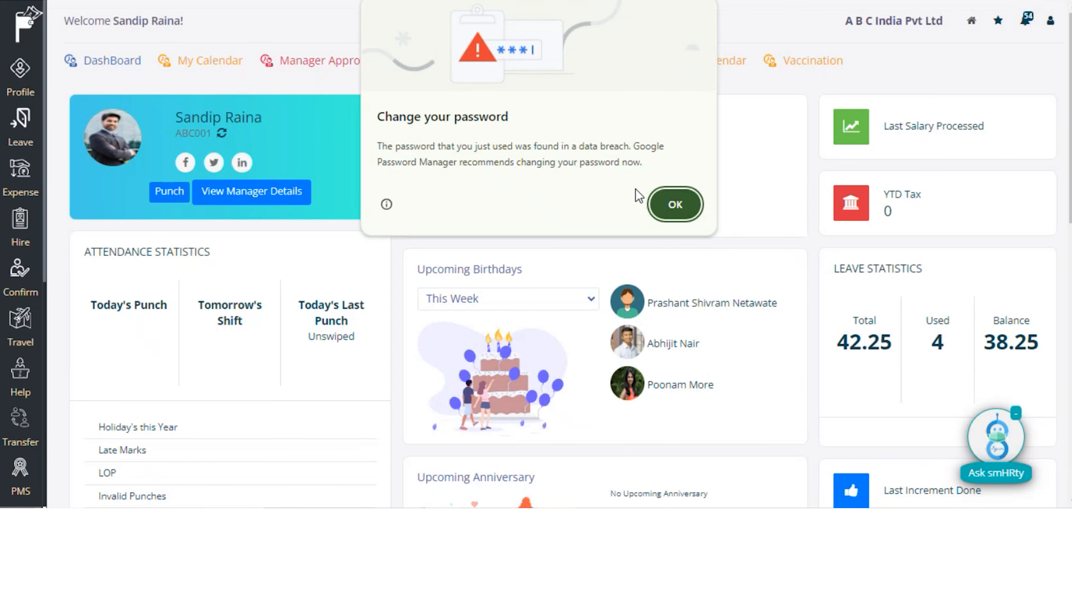
left_click(669, 206)
- Open the PMS requests and start submitting the rating for the Monthly Appraisal stage
left_click(32, 441)
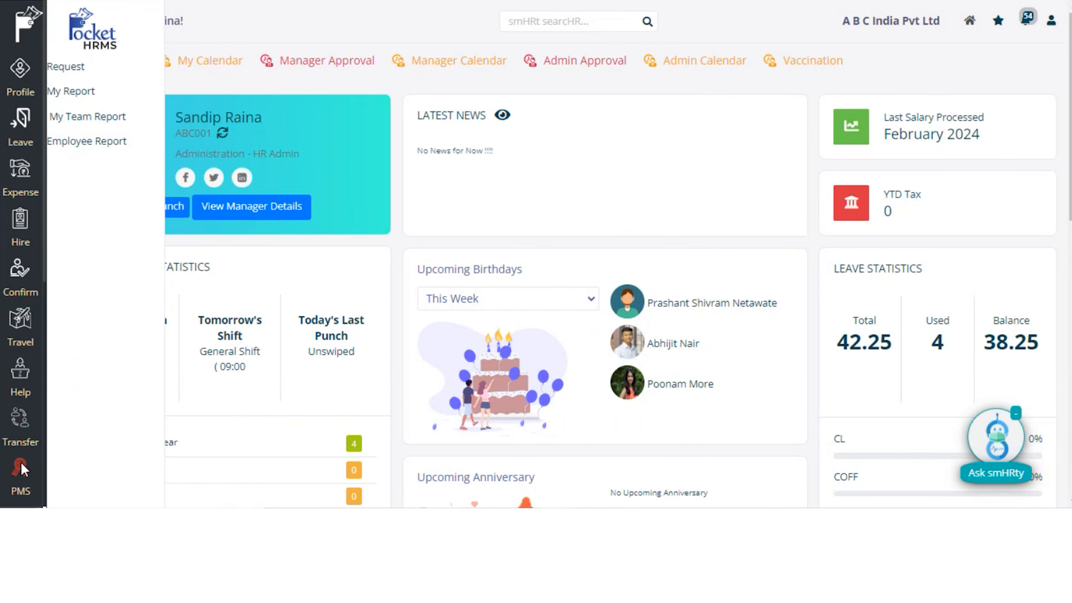
left_click(95, 69)
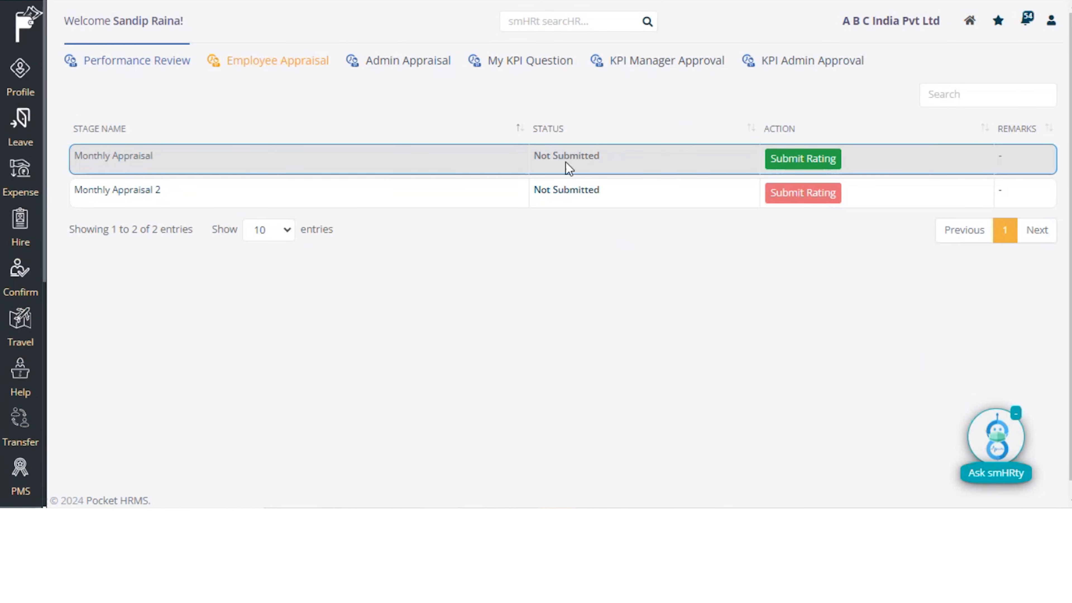
left_click(791, 164)
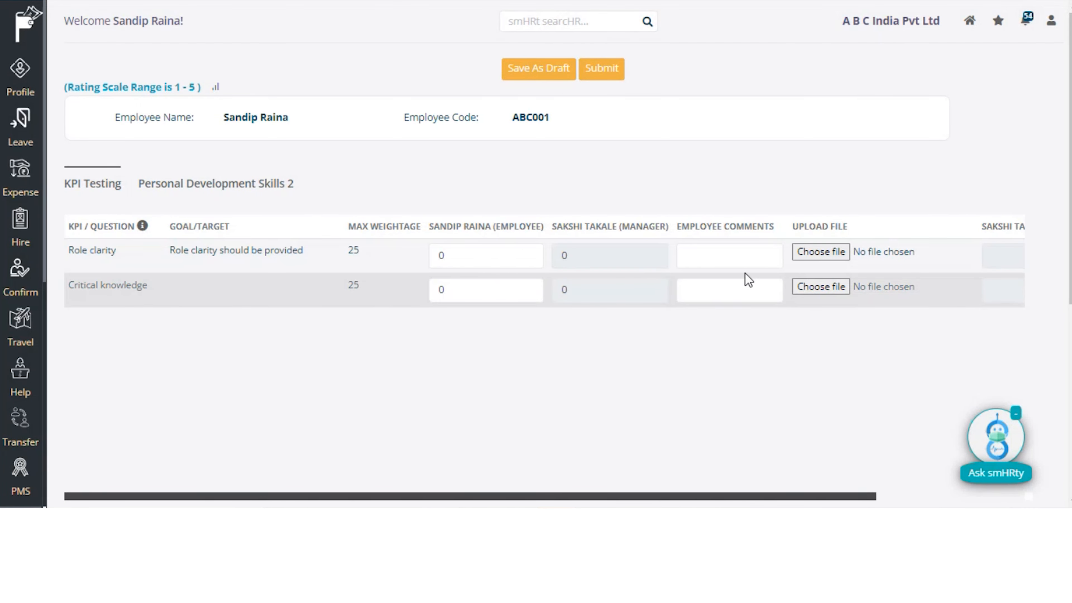
- Examine the rating form's question columns, the rating scale details, and the employee and manager Performance Review fields
left_click_drag(820, 500, 941, 498)
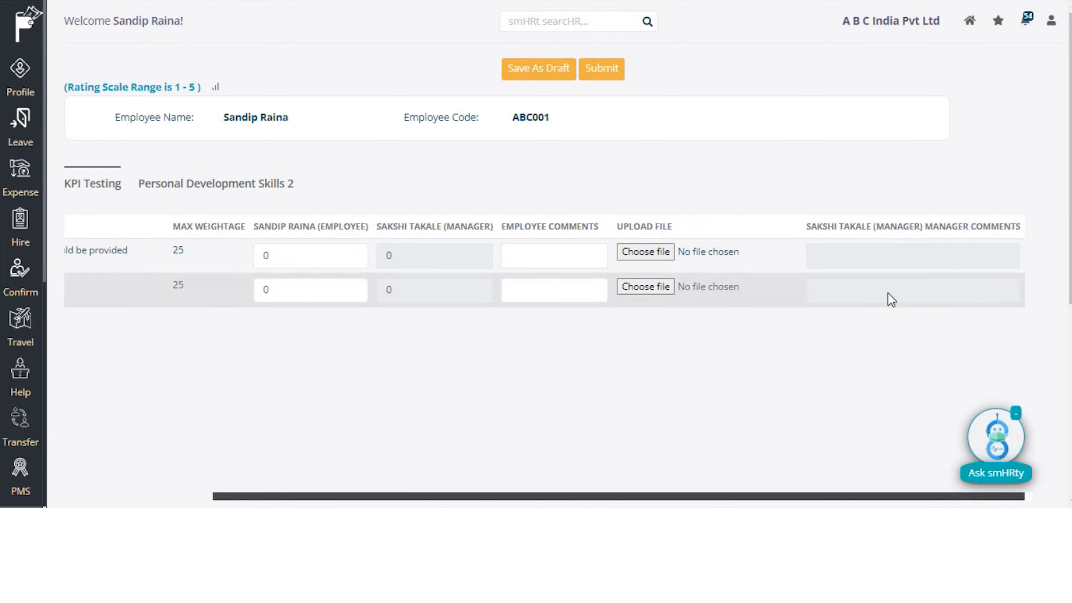
left_click_drag(702, 498, 471, 450)
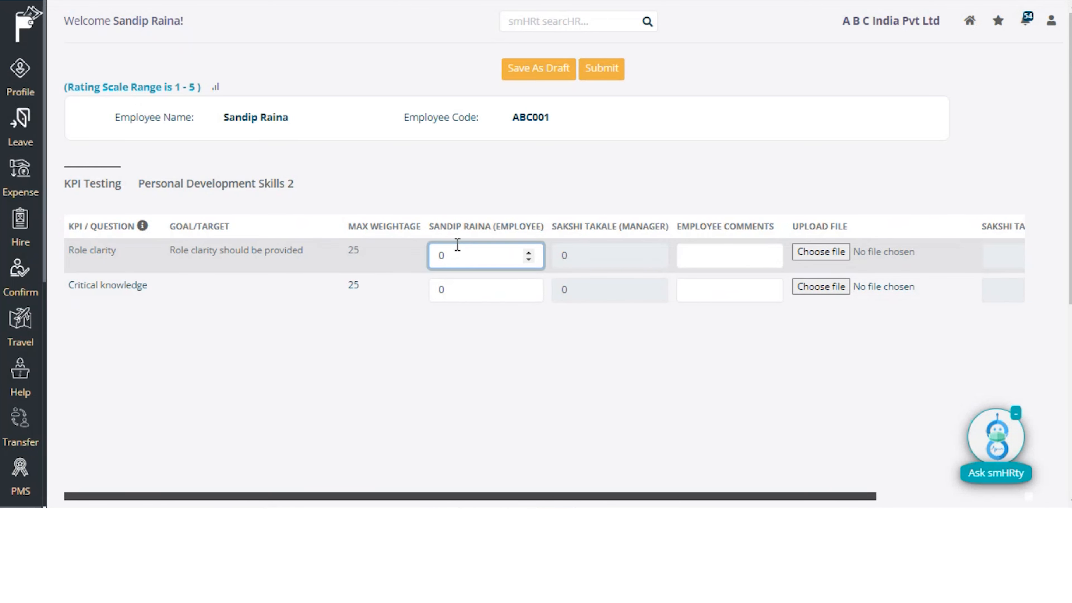
left_click(216, 89)
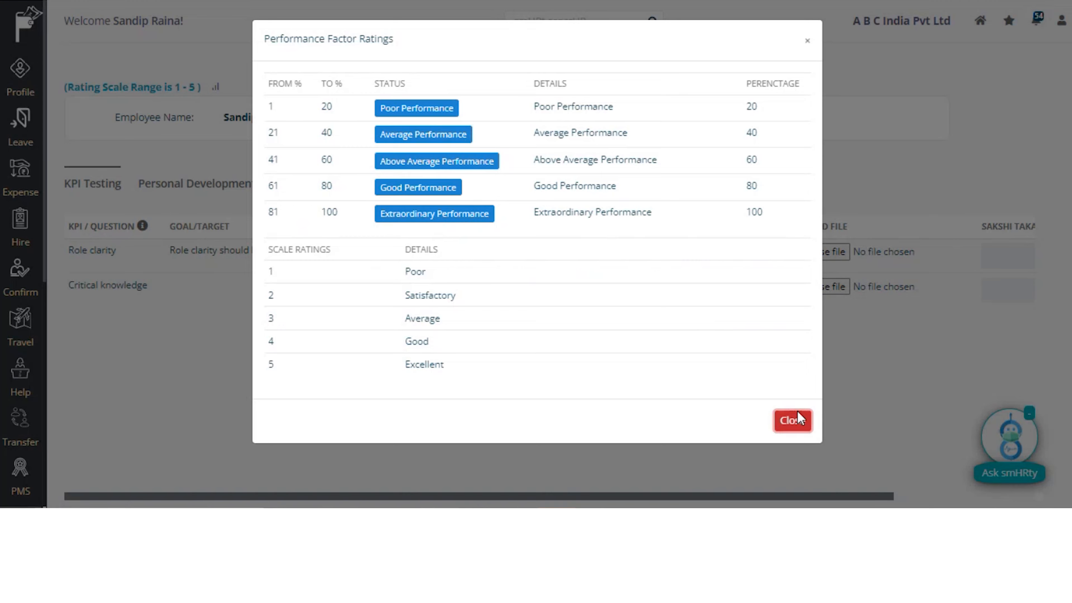
left_click(792, 421)
scroll(792, 421, "down", 6)
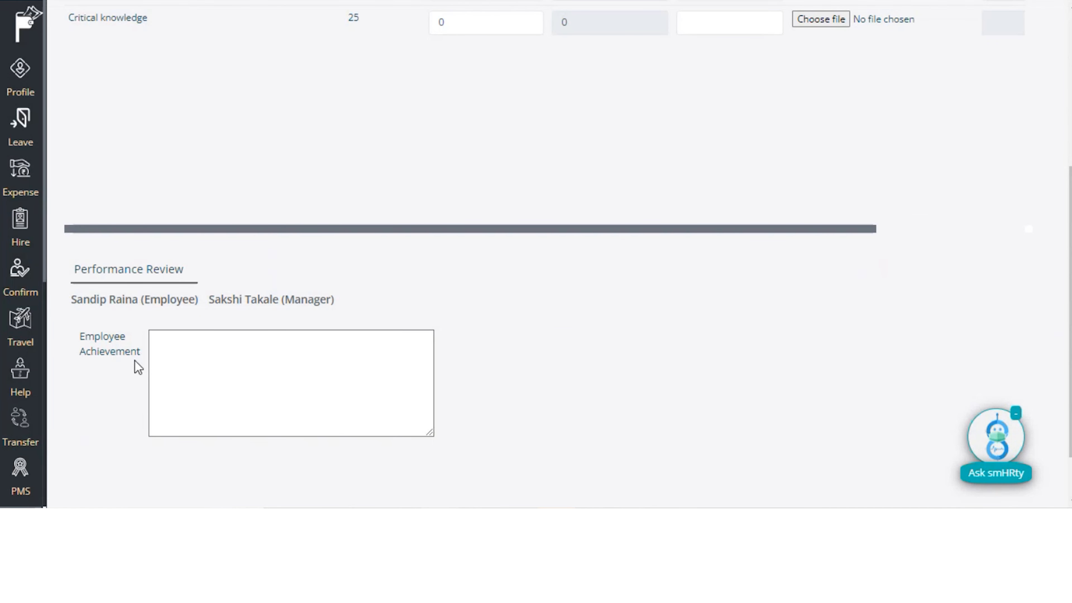
left_click(274, 301)
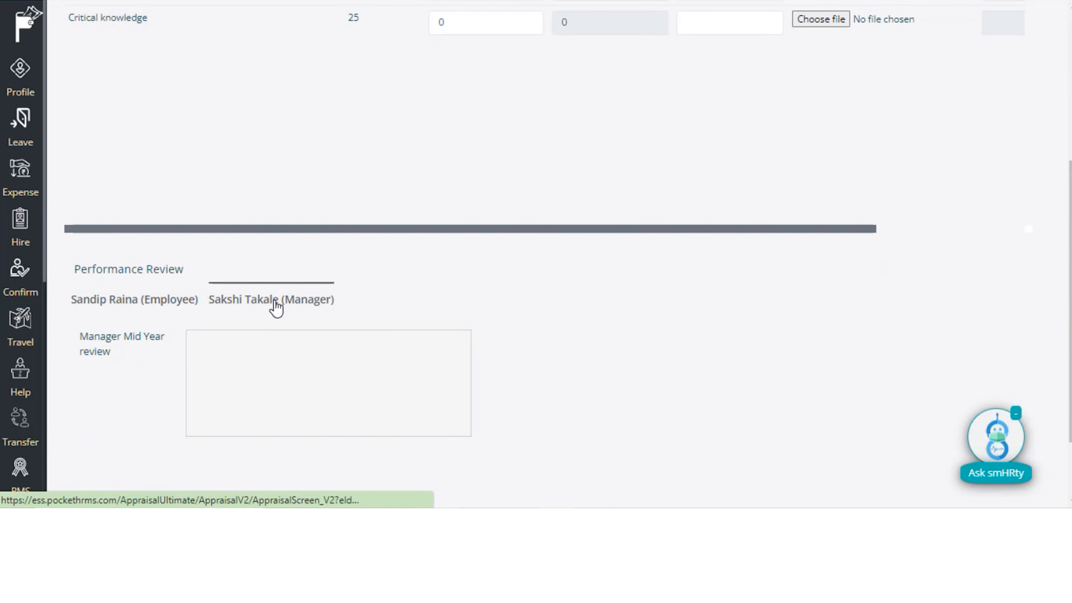
- Rate Role clarity 4 with the comment Good in role clarity, and Critical knowledge 3 with the comment average
scroll(854, 211, "up", 5)
left_click(470, 226)
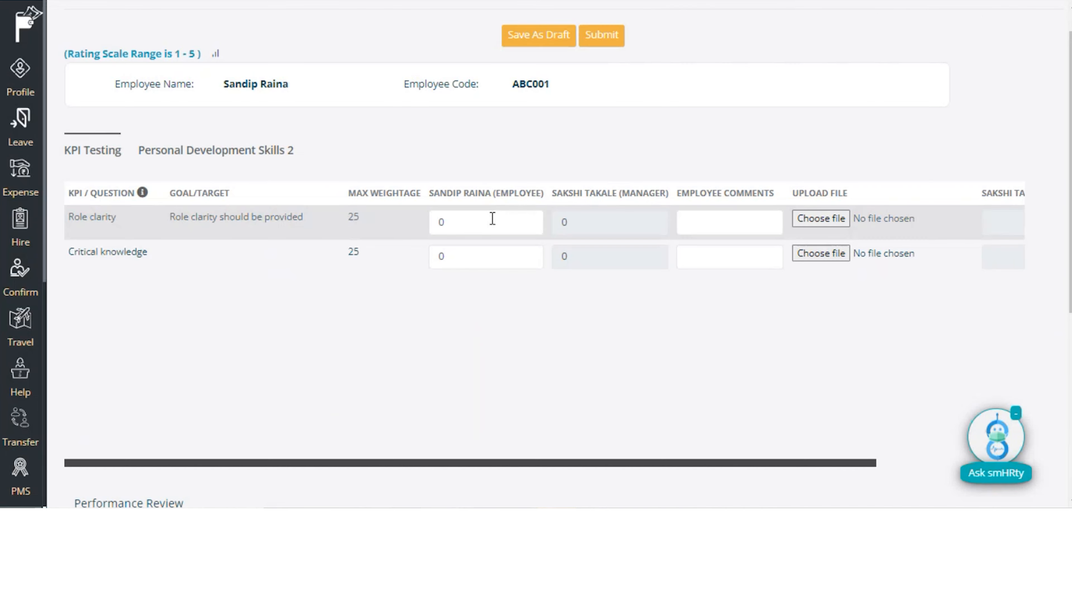
type("4")
left_click(461, 255)
type("3")
left_click(726, 226)
type("Good")
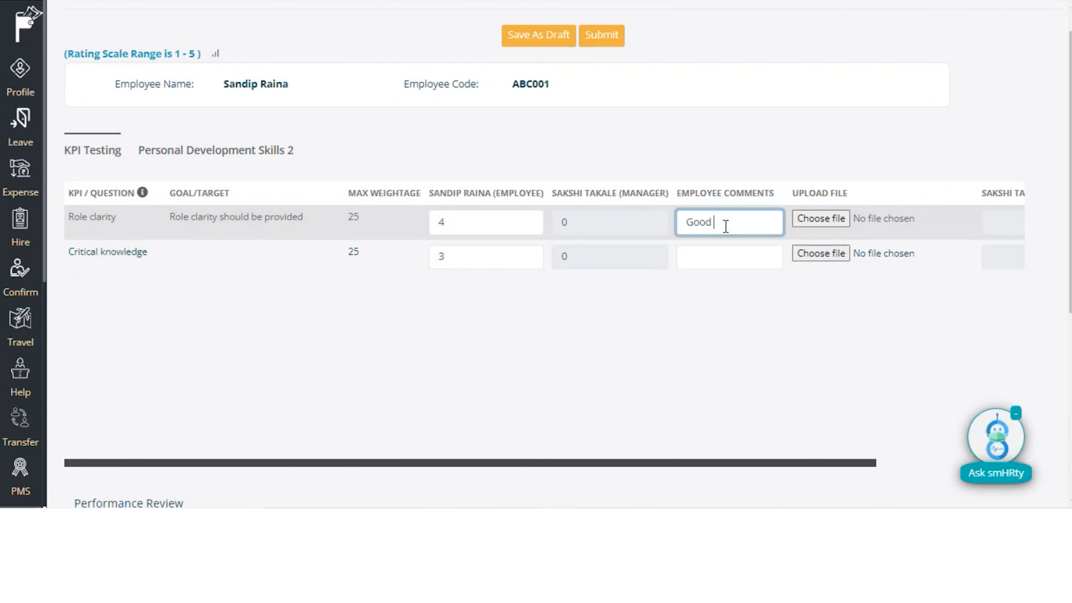
type(" in crole clarity")
left_click(713, 257)
type("average")
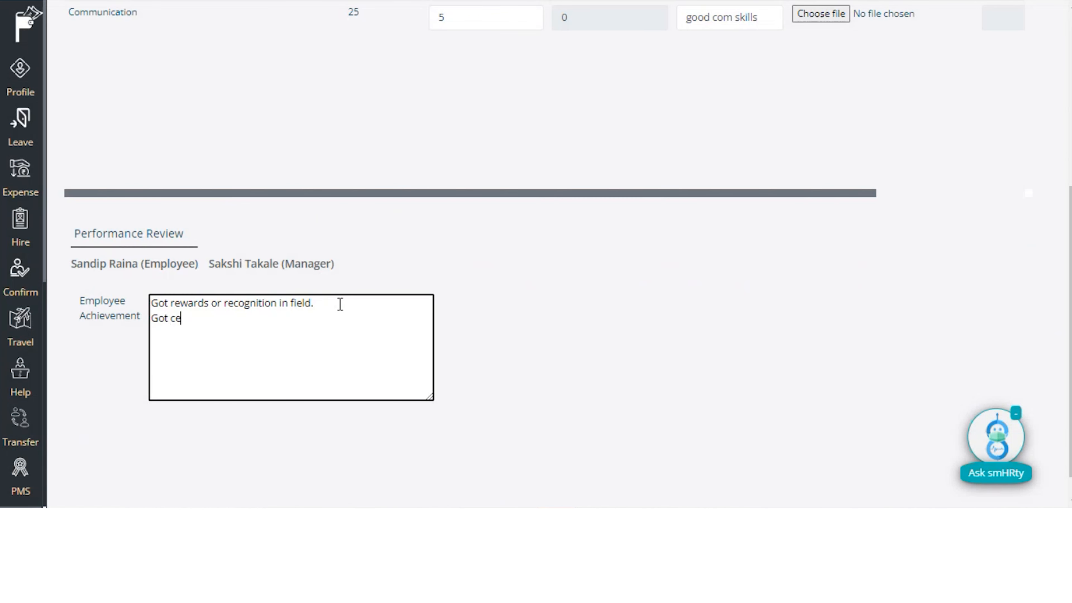
- Finish the Employee Achievement text after "Got rewards or recognition in field." and submit the employee's self-rating
left_click(203, 320)
type("a")
key("Delete")
scroll(1067, 242, "down", 1)
scroll(1067, 242, "up", 10)
left_click(607, 69)
left_click(608, 80)
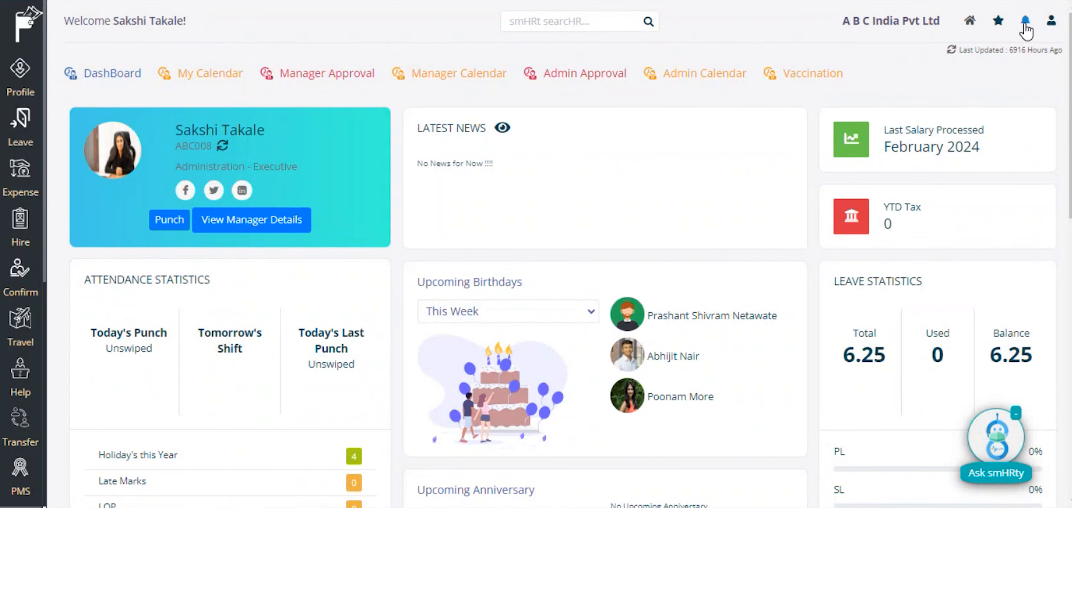
- Check the manager's notifications and open the employee's rating form from the PMS Employee Appraisal requests
left_click(1025, 23)
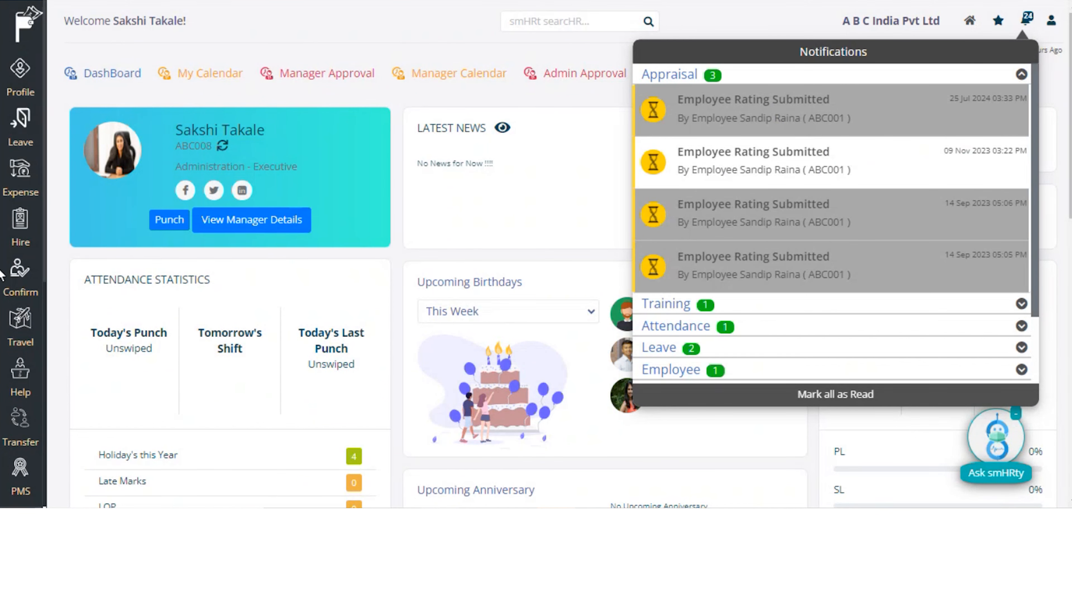
left_click(20, 469)
left_click(111, 69)
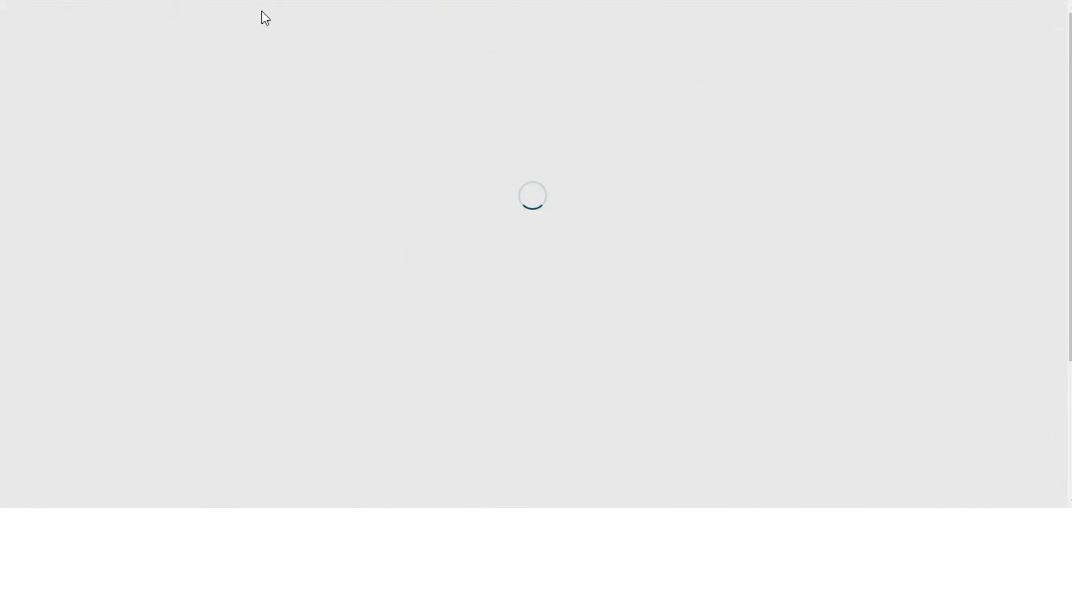
left_click(271, 65)
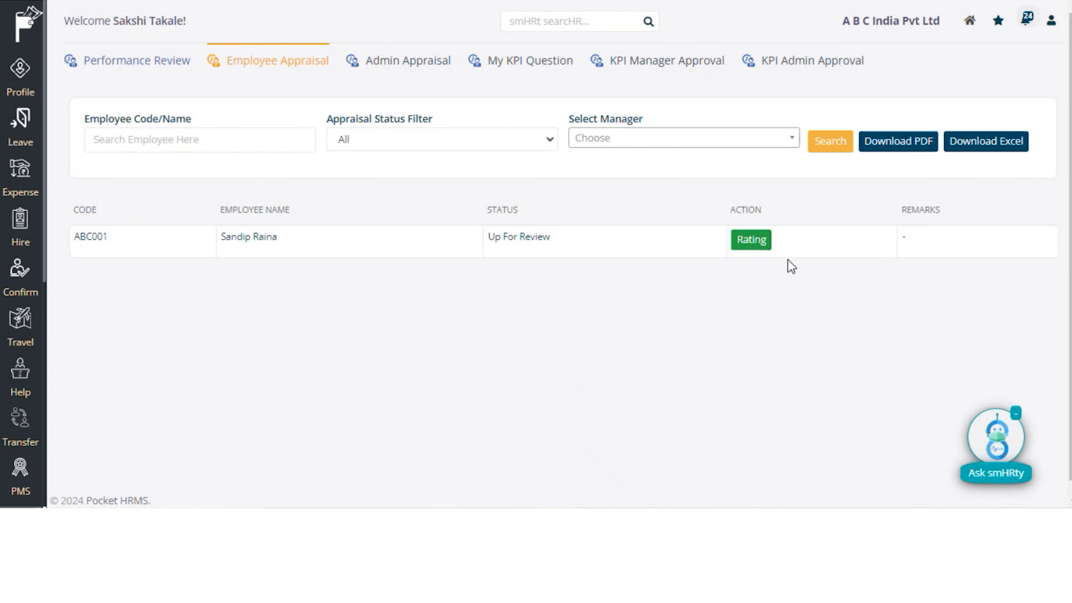
left_click(752, 241)
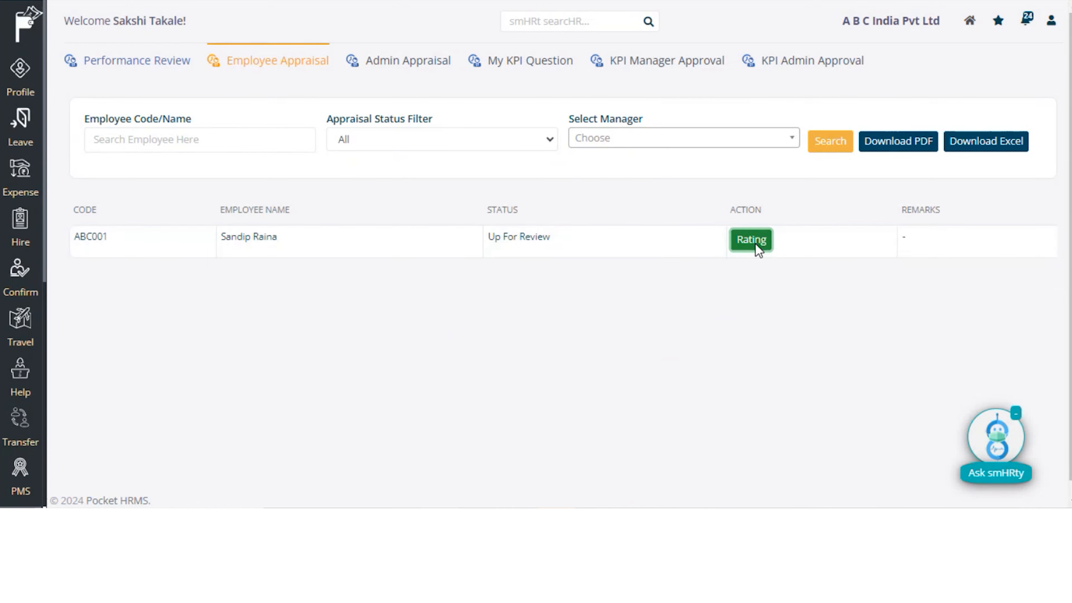
- As manager, rate Role clarity 4 with the comment okay with role clarity, and Critical knowledge 2 with work on your knowledge
scroll(696, 295, "down", 2)
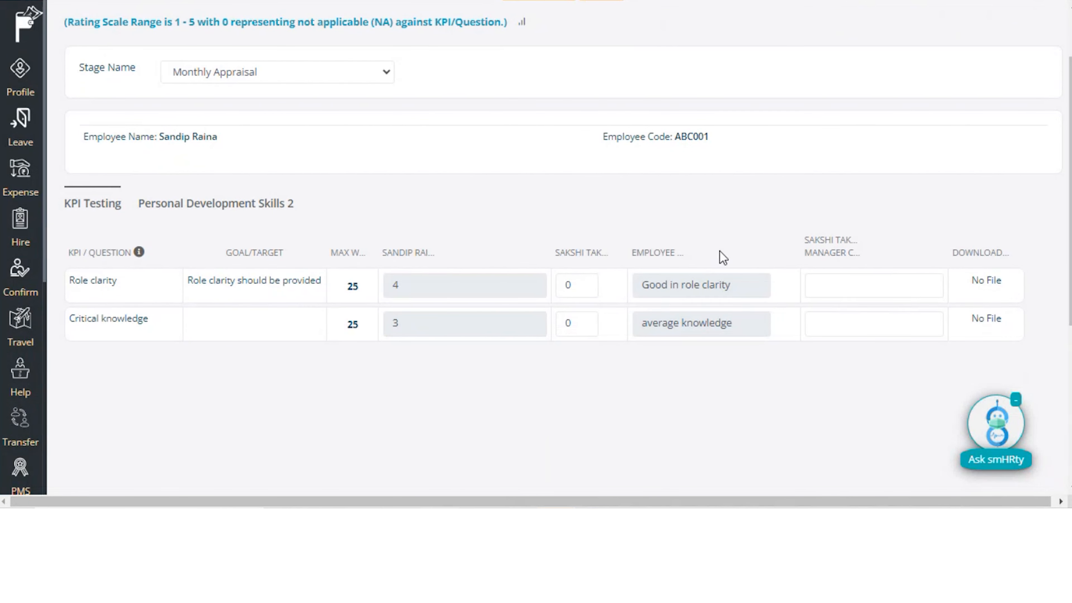
left_click(570, 286)
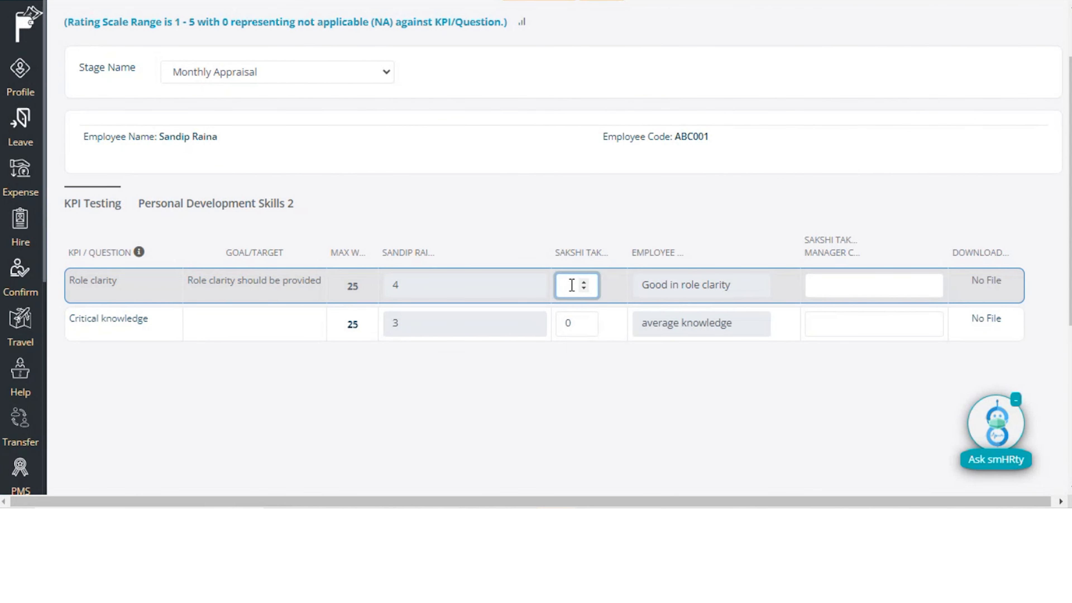
left_click(577, 322)
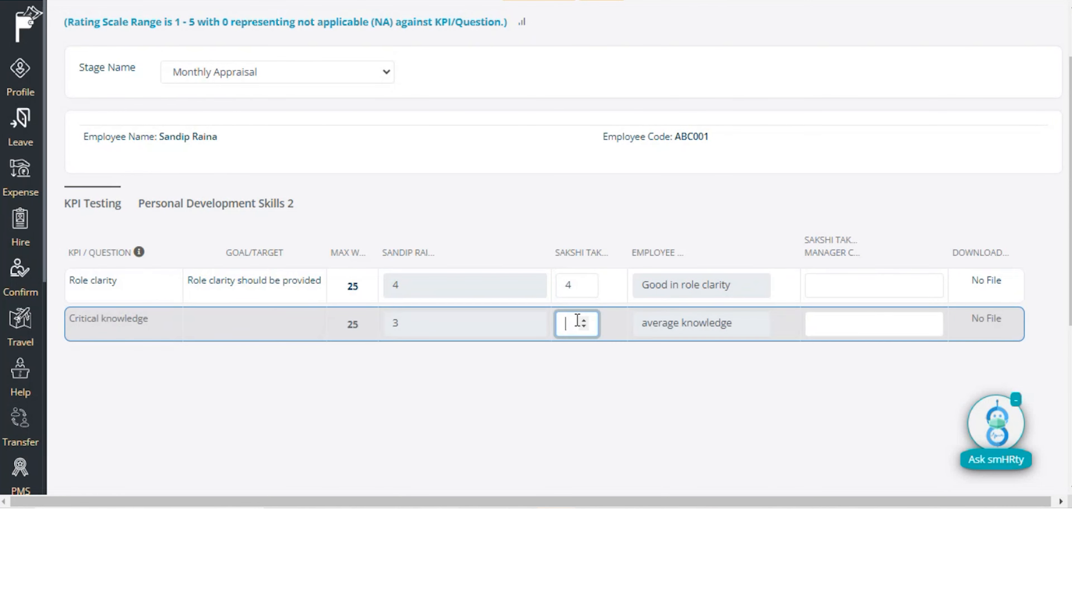
left_click(841, 286)
type("okay")
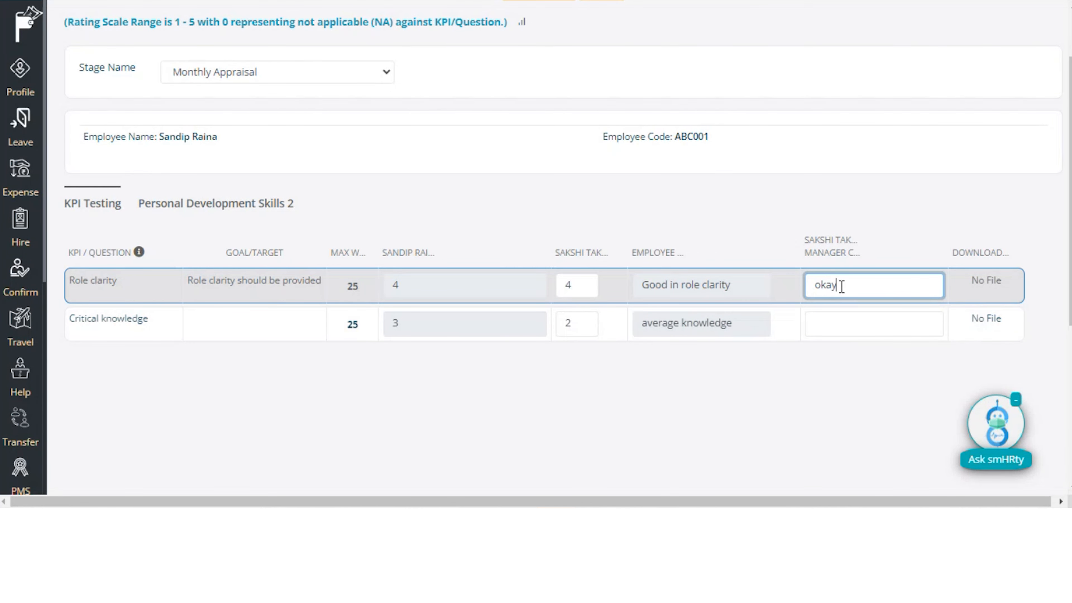
type(" with role clarity")
left_click(838, 322)
type("work on your")
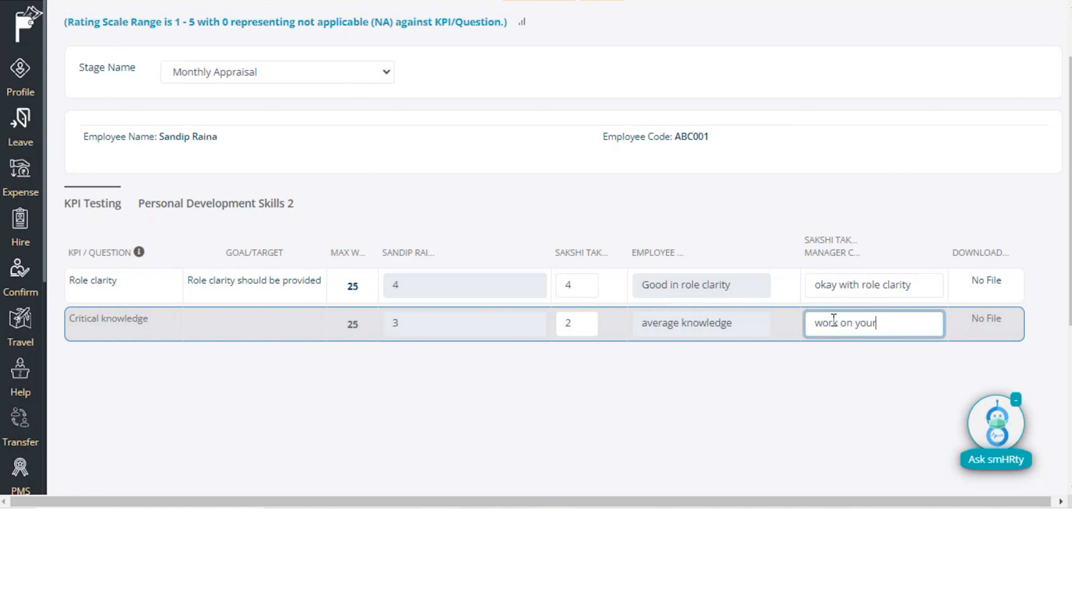
type(" knowlede")
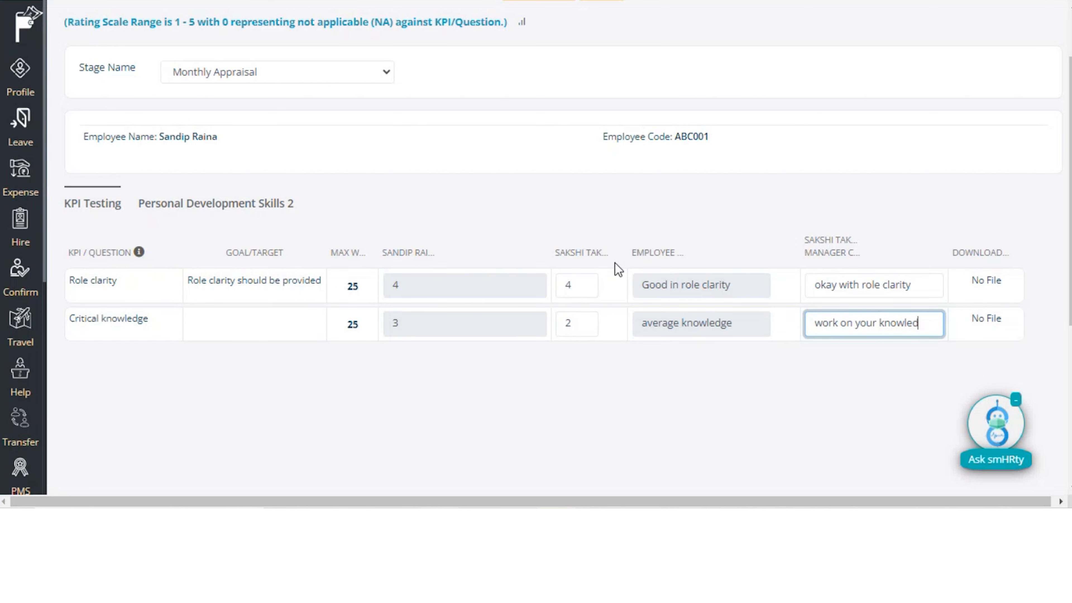
- In Personal Development Skills 2, rate the performance management approach 5 with the comment appreciated, and Communication 4 with good
left_click(220, 203)
left_click(619, 286)
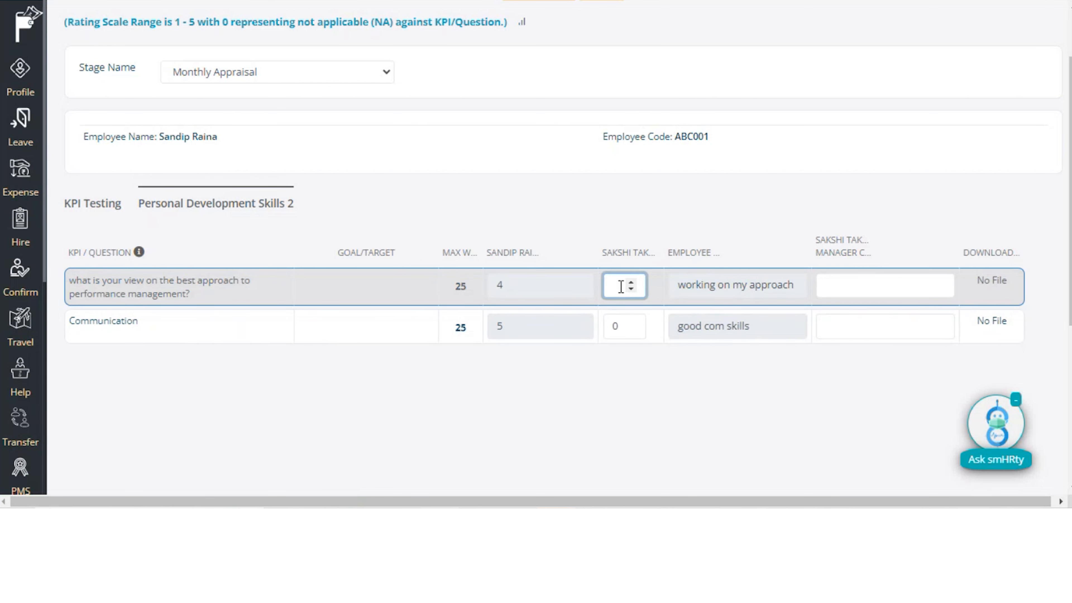
left_click(620, 328)
key("BackSpace")
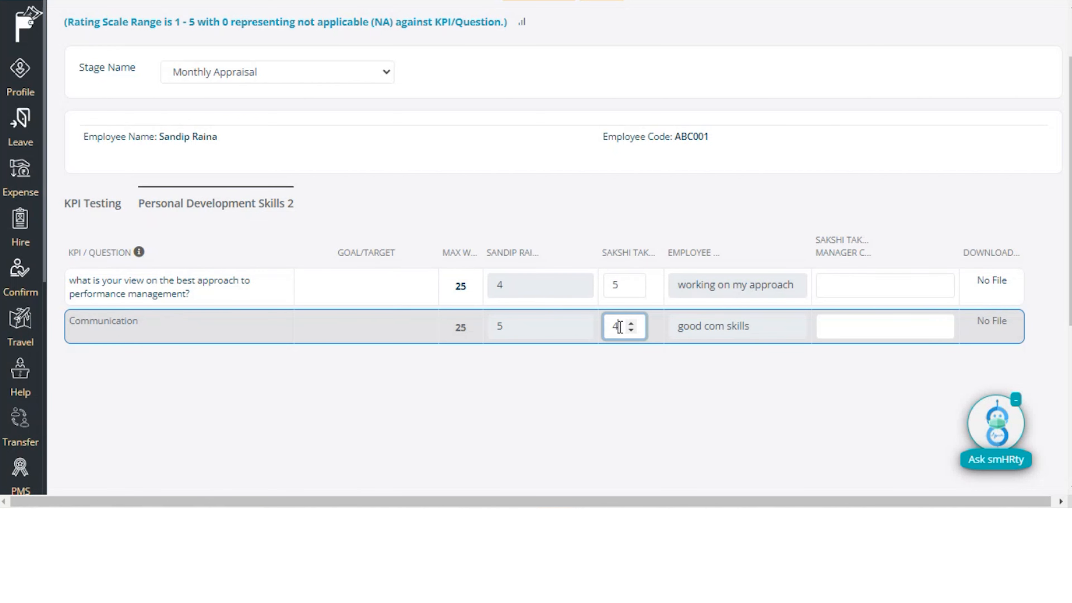
left_click(850, 324)
type("good")
left_click(857, 285)
type("appro")
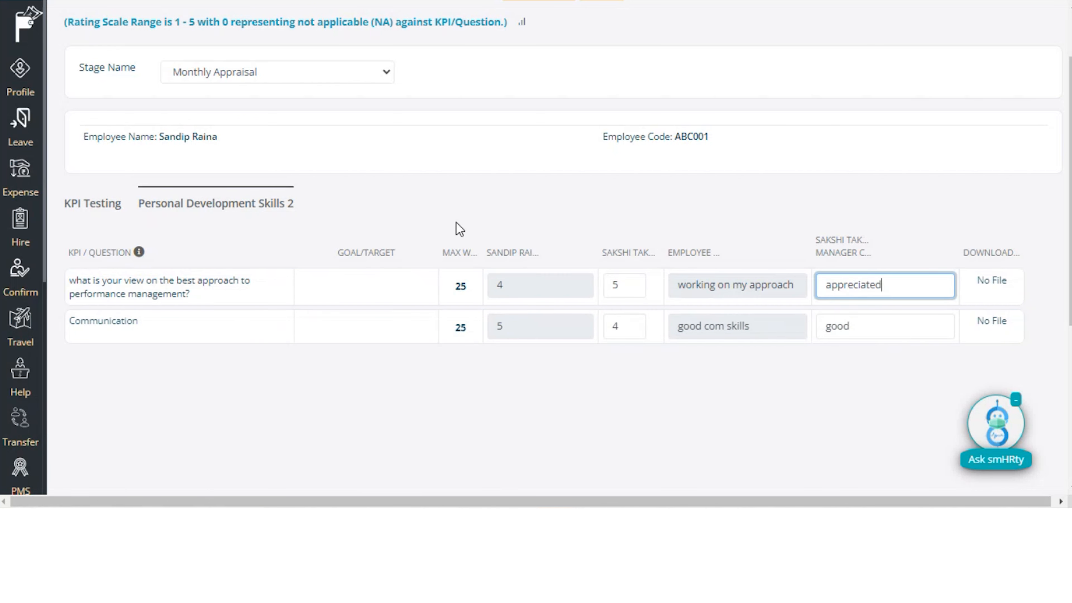
- Enter Satisfactory as the Manager Mid Year review, submit the manager rating and acknowledge the message
scroll(433, 352, "down", 6)
left_click(423, 314)
type("Satisfactory")
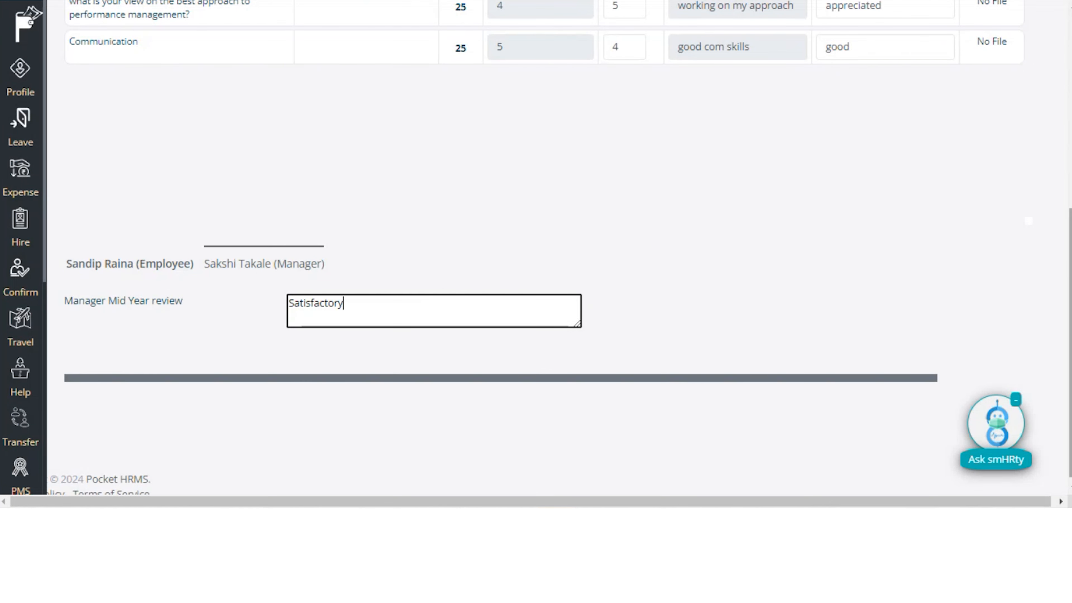
scroll(506, 190, "up", 8)
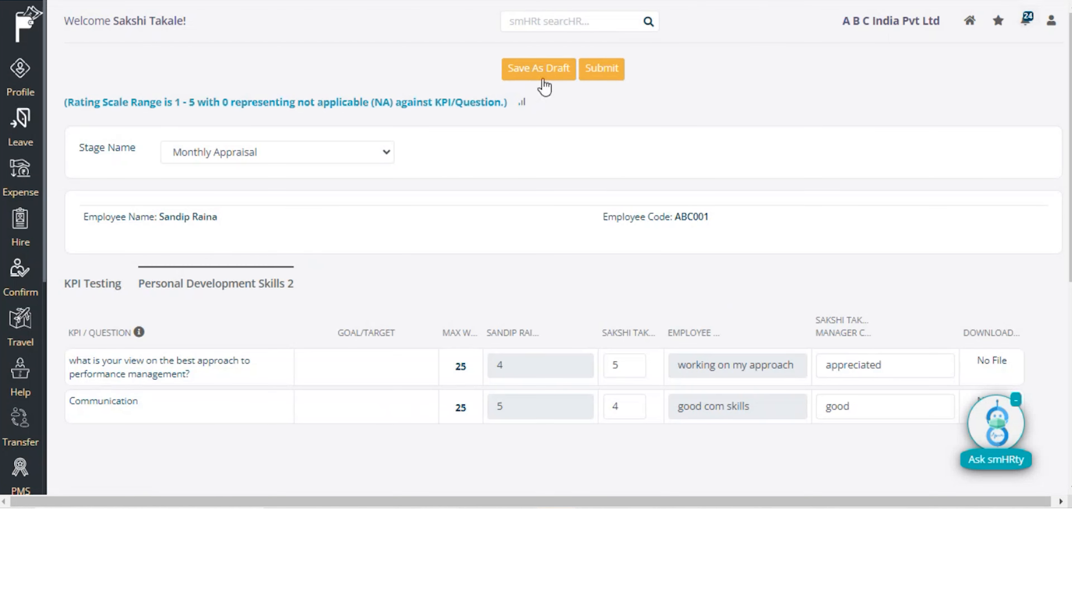
left_click(608, 76)
left_click(610, 80)
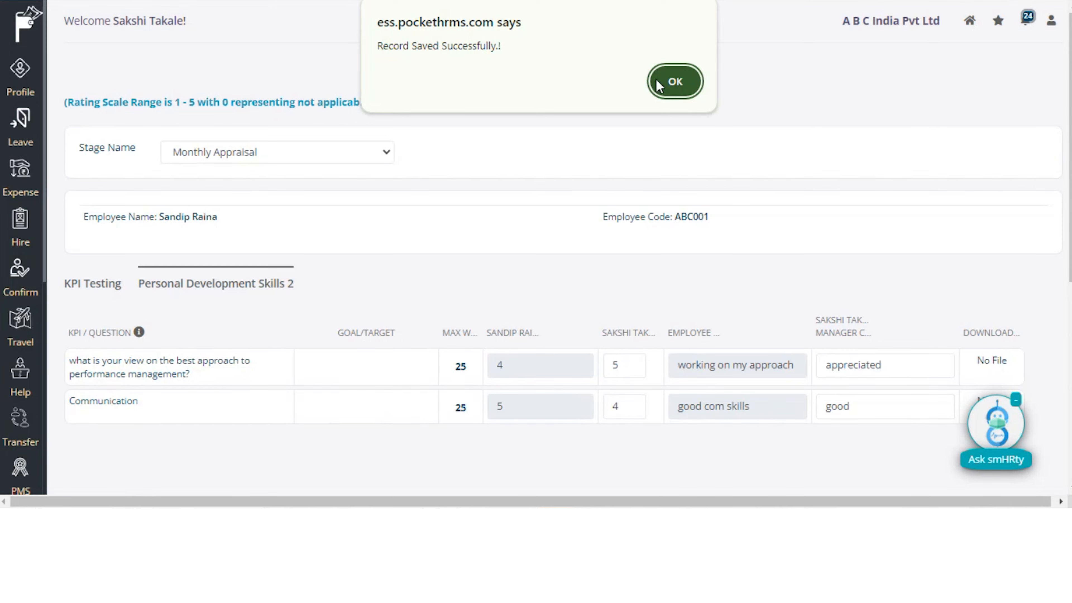
left_click(656, 79)
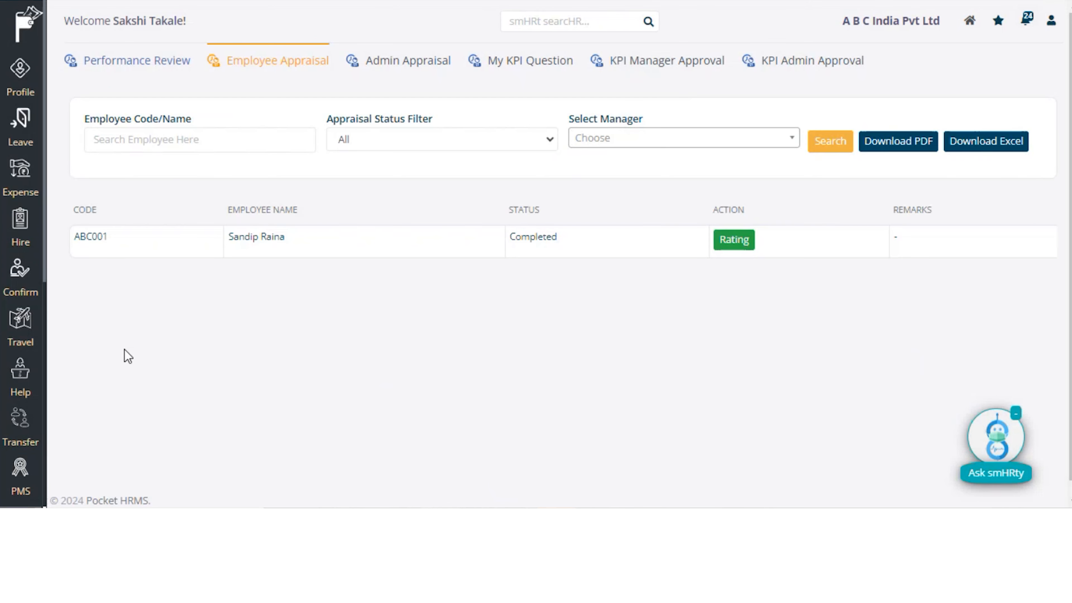
- Open the PMS My Team Report and view the employee's Monthly Appraisal results
left_click(24, 463)
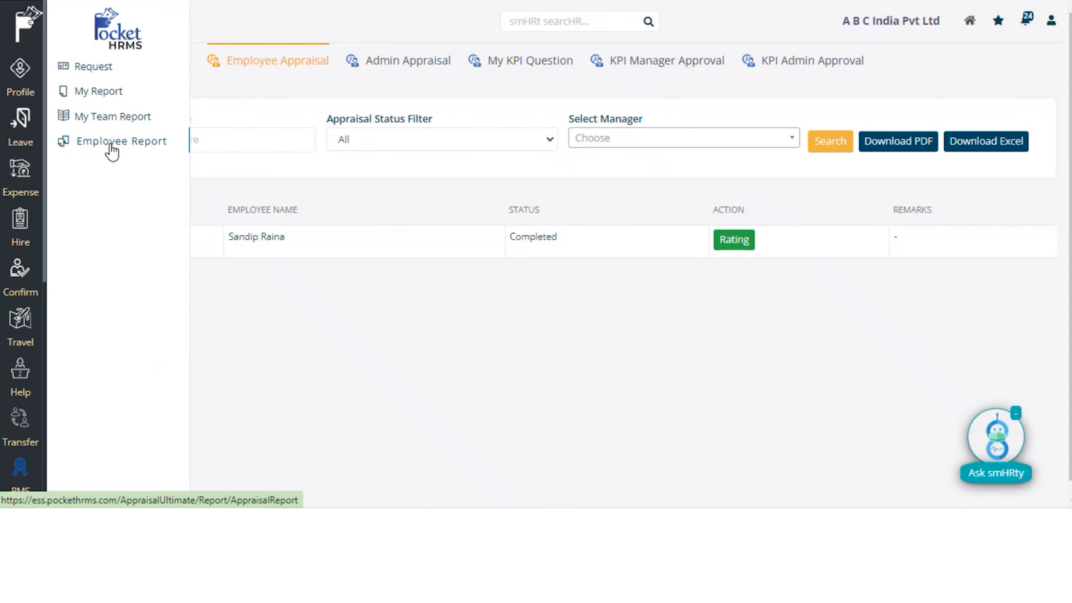
left_click(134, 118)
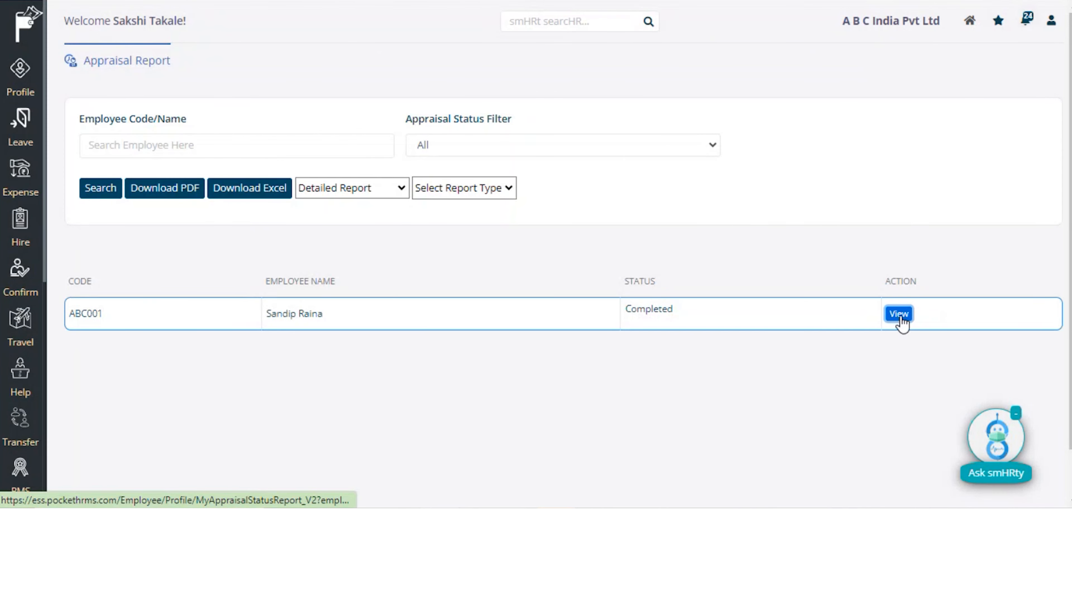
left_click(898, 315)
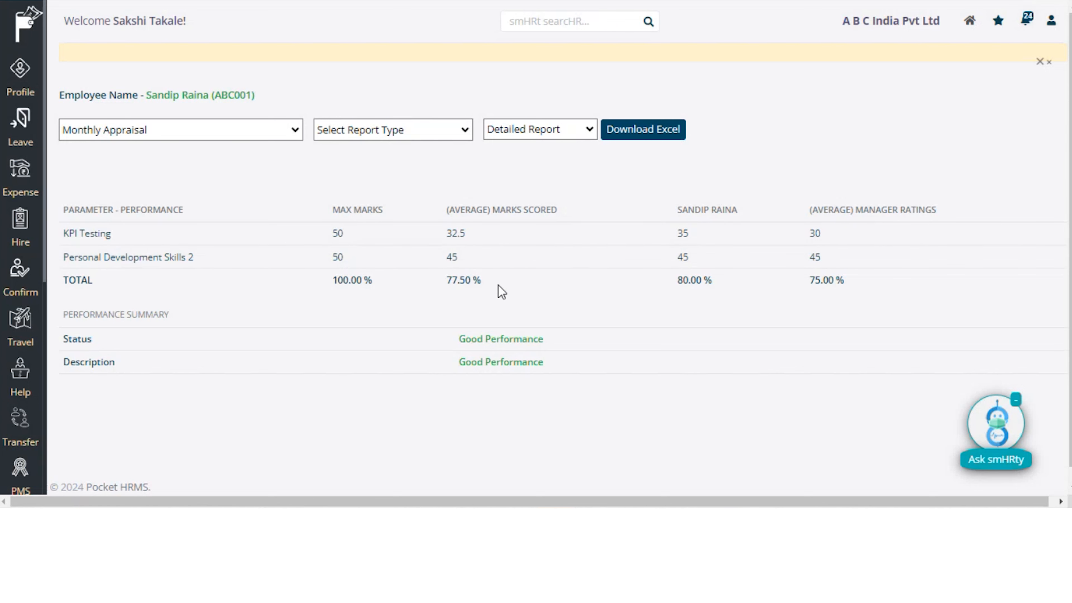
- Download the employee's detailed Monthly Appraisal report as an Excel Report and open the file to review the KPI Level Data
left_click(454, 134)
left_click(372, 167)
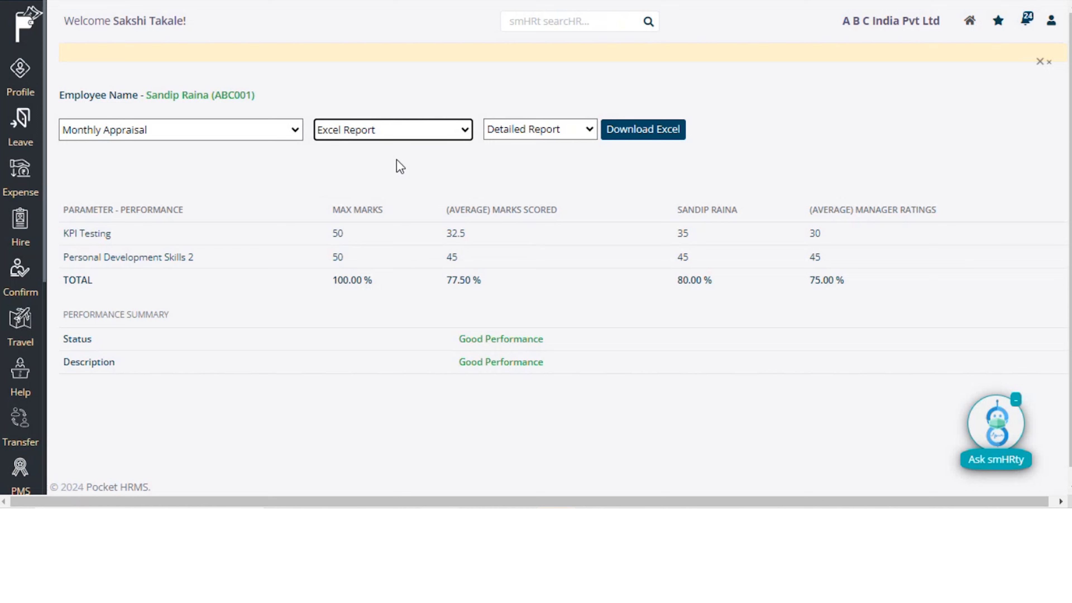
left_click(652, 132)
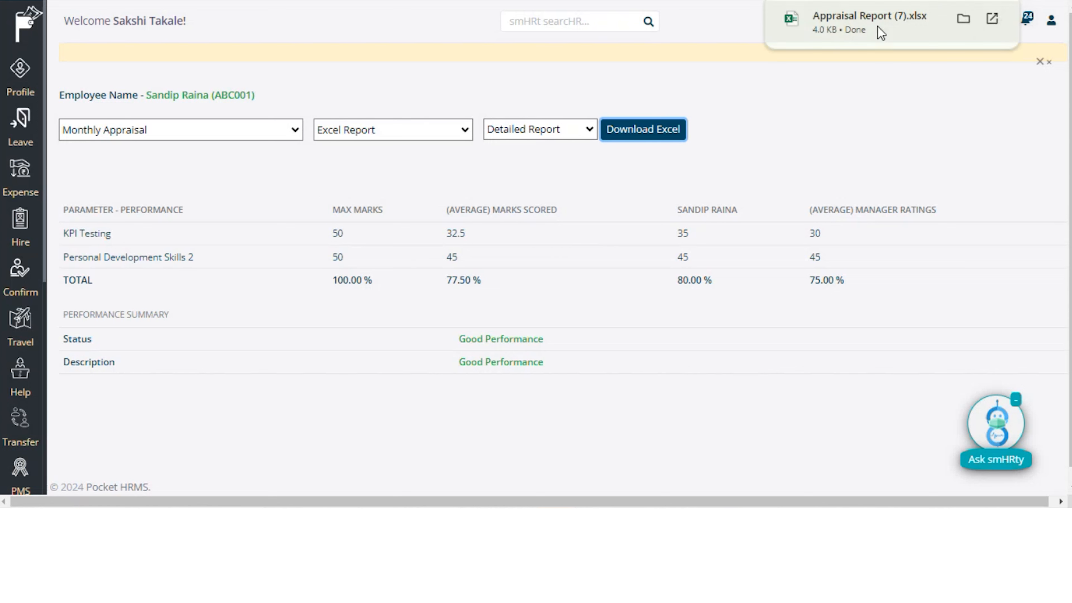
left_click(878, 27)
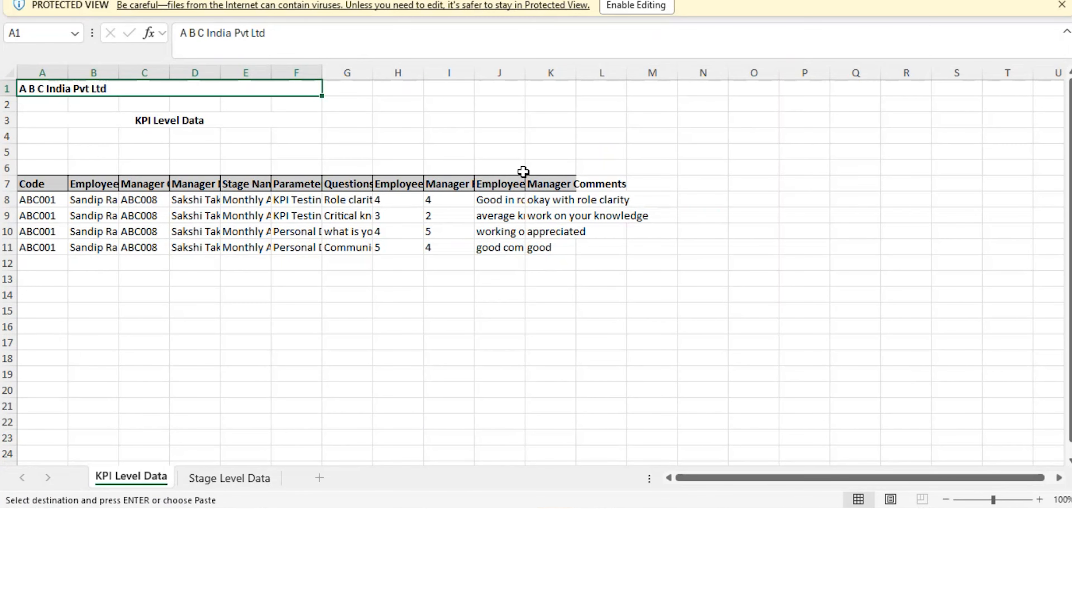
double_click(529, 80)
left_click_drag(653, 73, 700, 65)
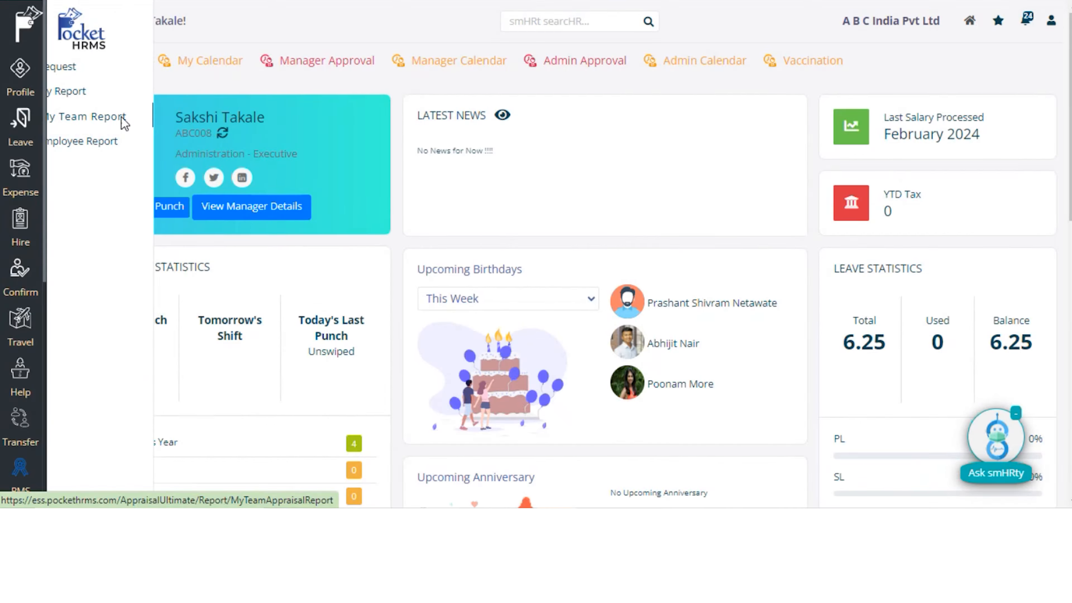
- Download the team's Summary Report as an Excel Report, open it and widen the truncated columns
left_click(117, 120)
left_click(387, 197)
left_click(371, 220)
left_click(462, 188)
left_click(462, 224)
left_click(244, 197)
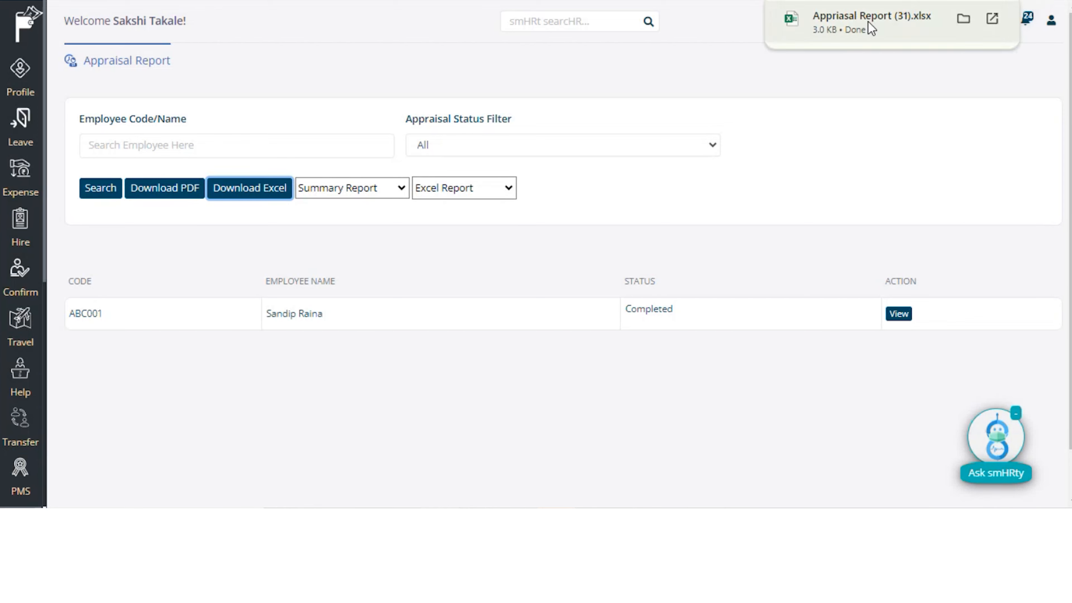
left_click(869, 21)
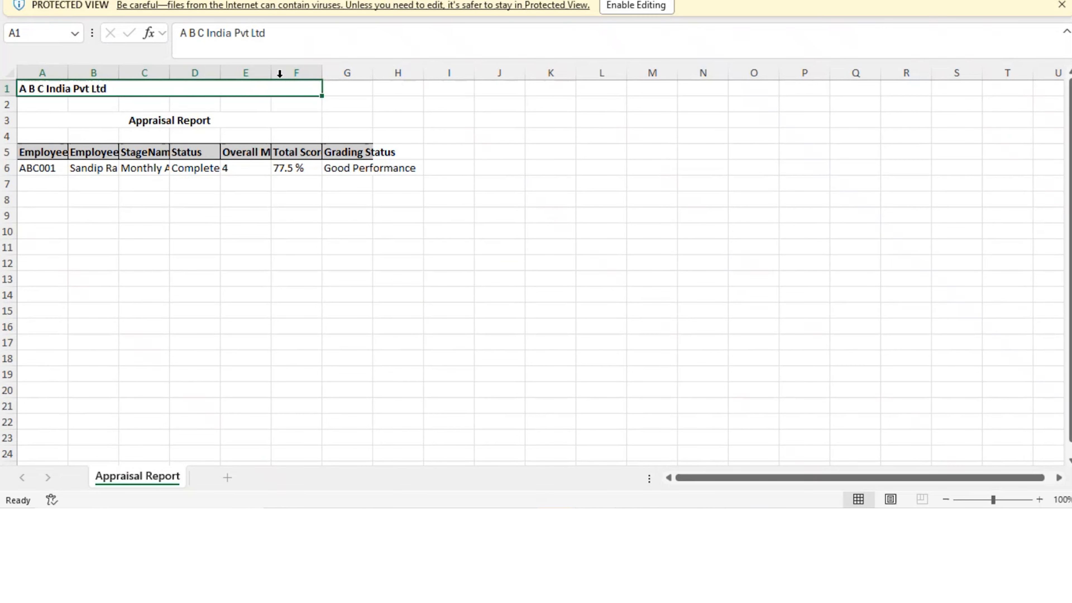
double_click(270, 72)
double_click(177, 70)
double_click(265, 71)
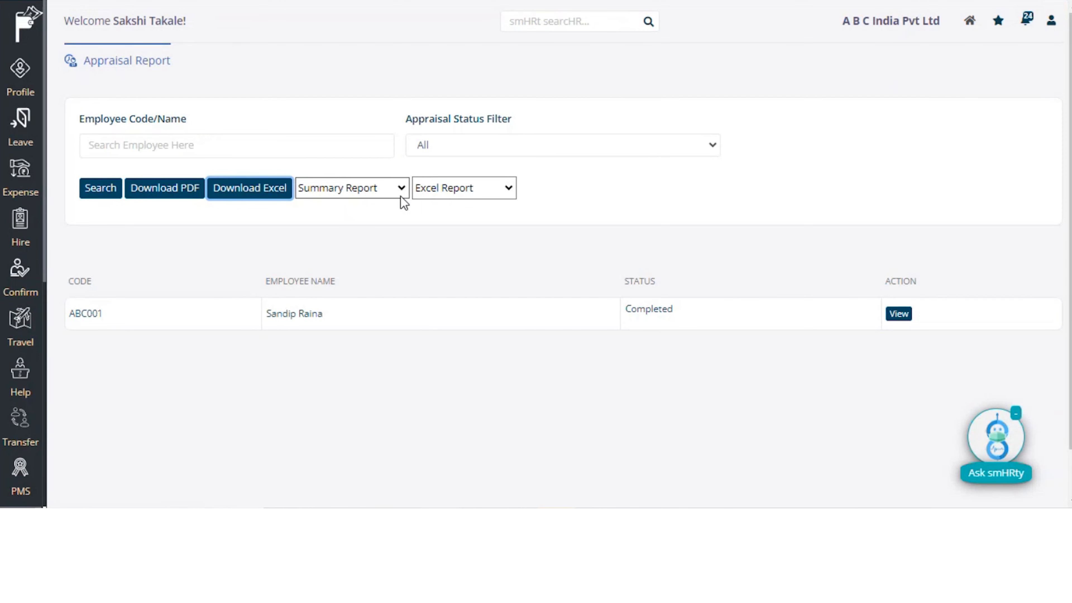
- Download the team's New Detailed Report as an Excel Report and open it to review the Appraisal Detailed Data
left_click(401, 199)
left_click(364, 237)
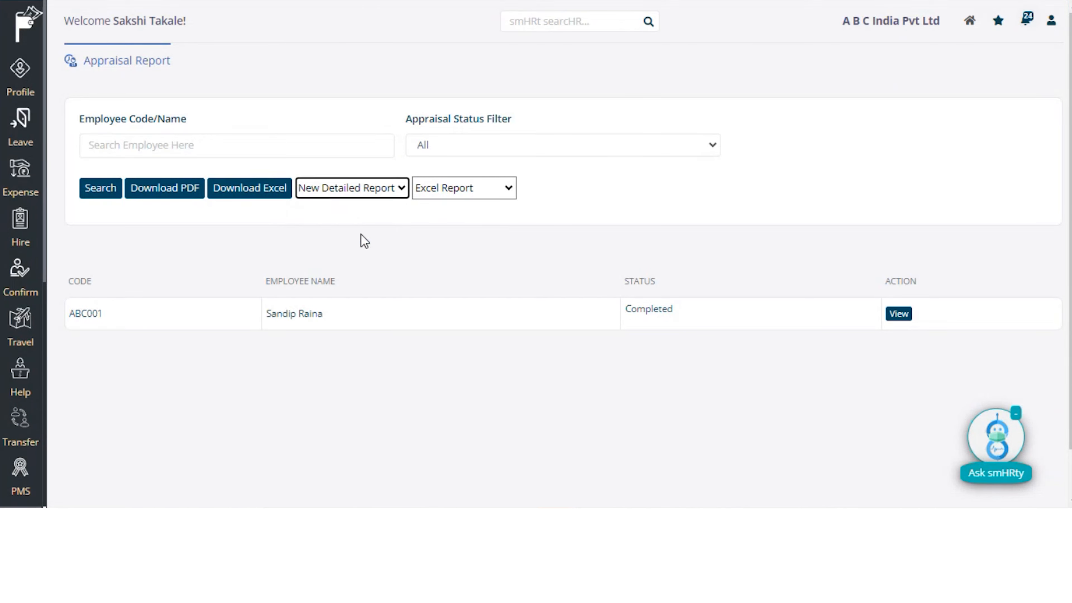
left_click(265, 189)
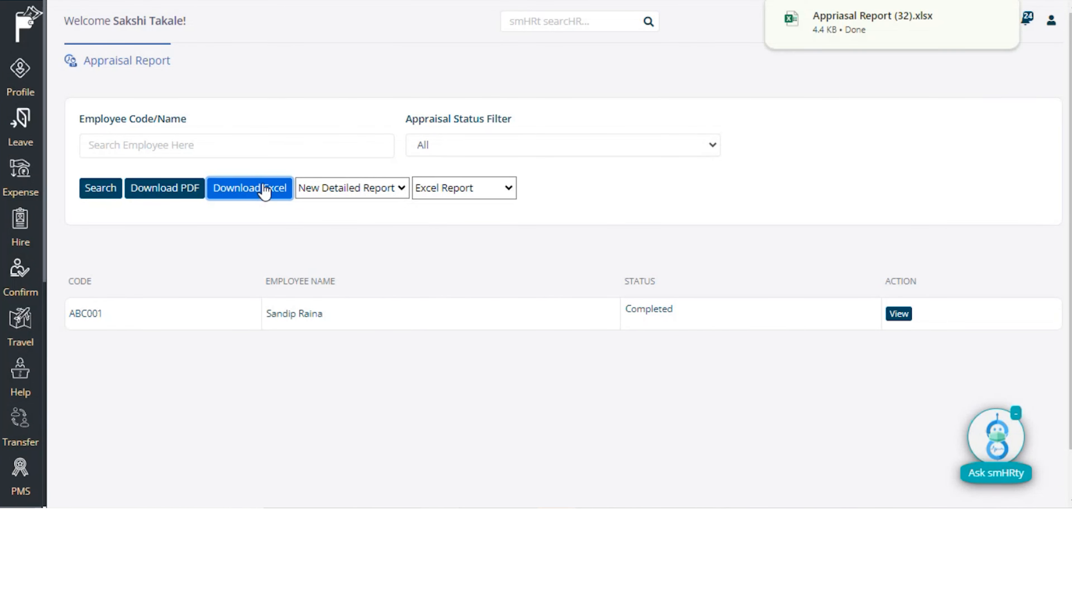
left_click(866, 36)
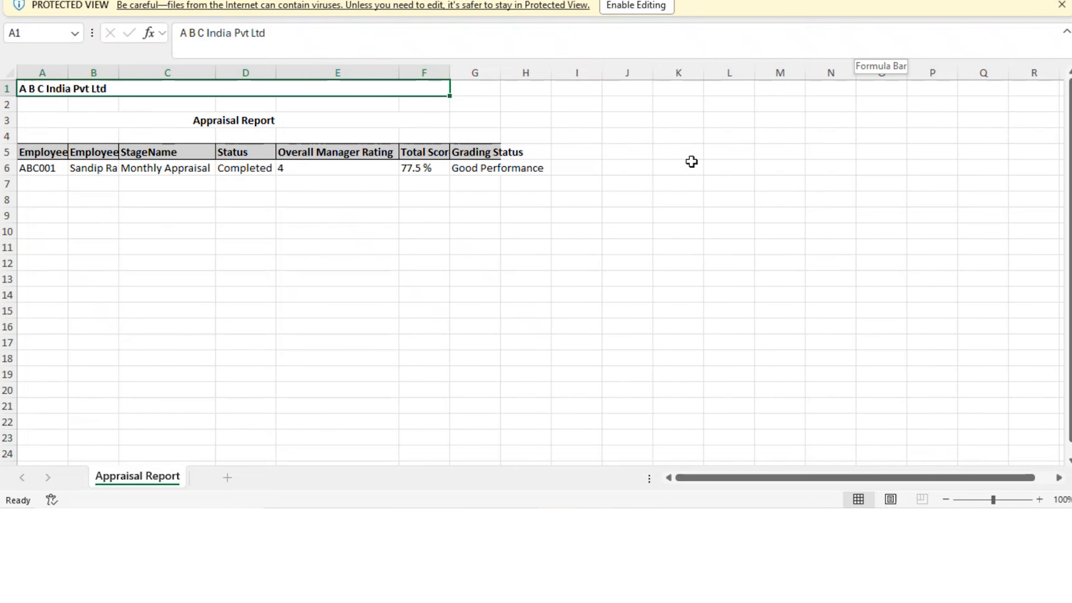
double_click(476, 79)
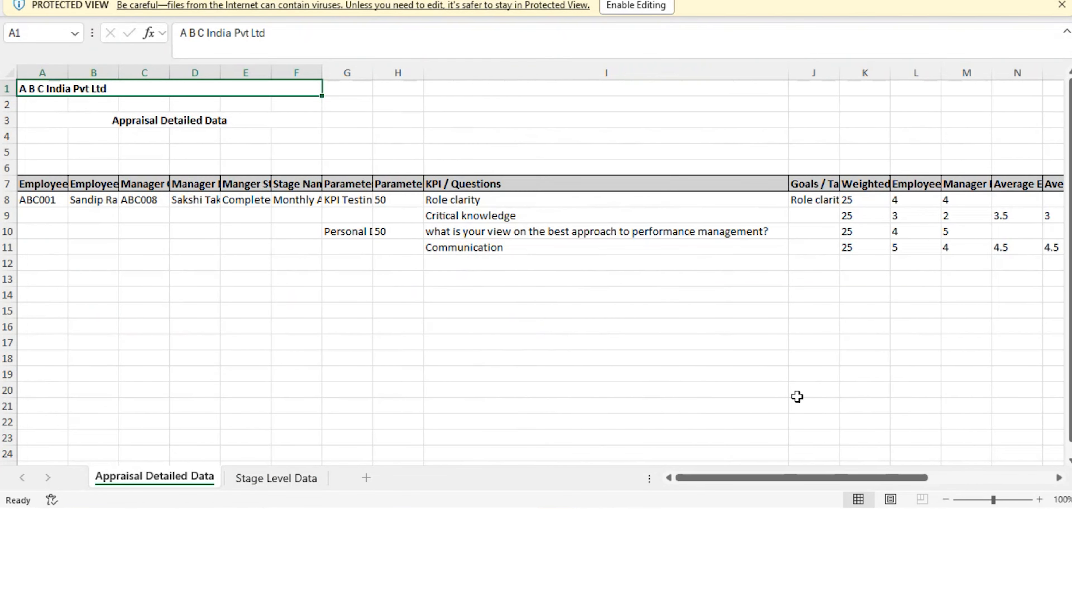
left_click_drag(773, 482, 905, 469)
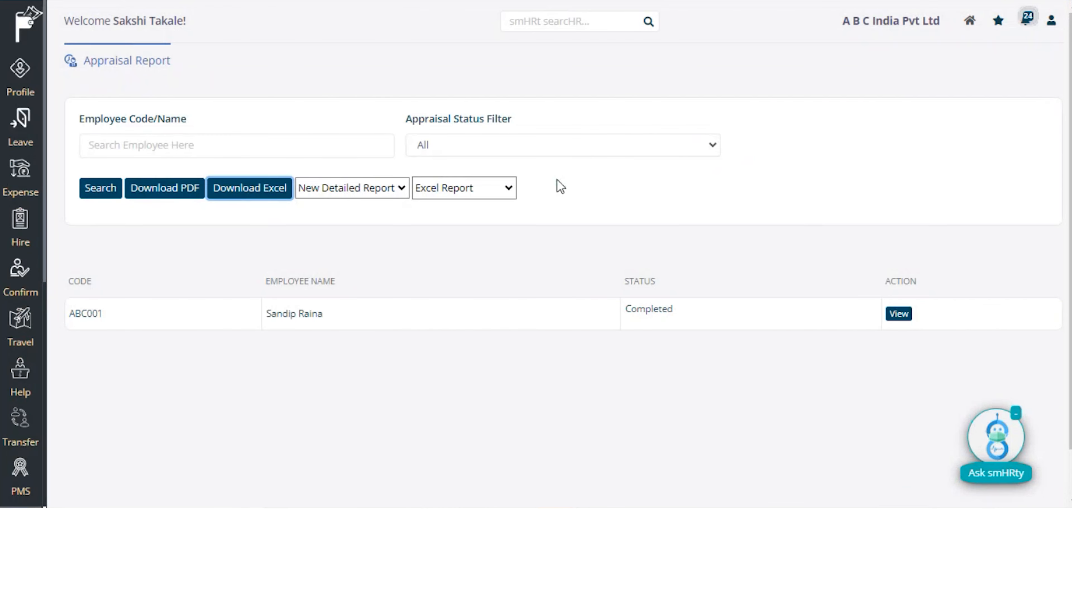
- Set the report type to Pdf Report and try to download the team's Detailed Report
left_click(371, 188)
left_click(333, 205)
left_click(446, 197)
left_click(444, 237)
left_click(249, 188)
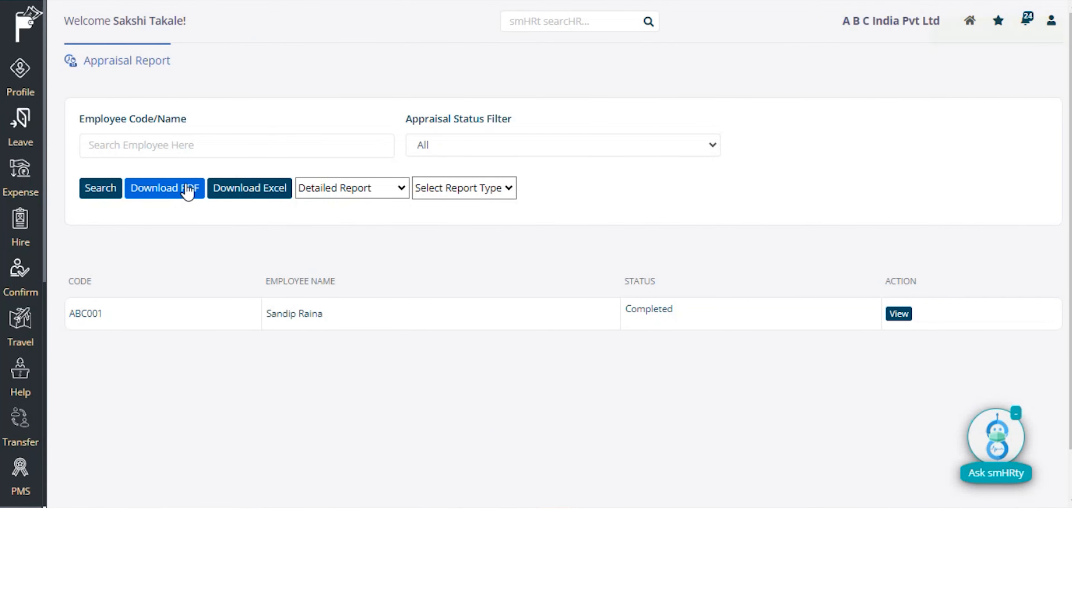
left_click(385, 188)
left_click(489, 190)
left_click(489, 190)
left_click(472, 240)
left_click(148, 190)
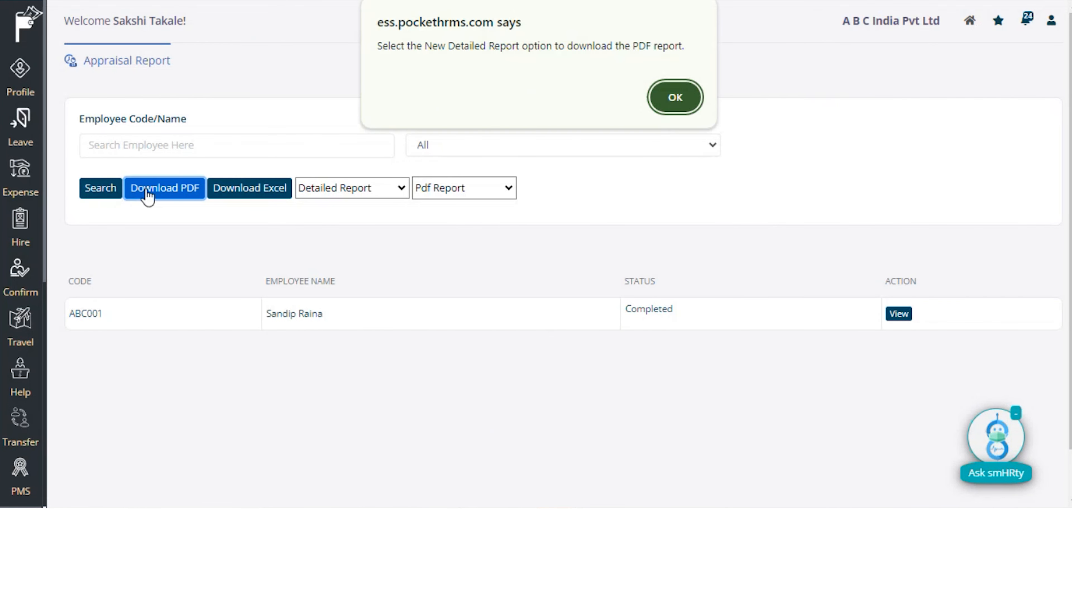
left_click(674, 97)
- Download the team's New Detailed Report as a PDF, open the downloaded archive dated 25/07/2024 and view the PDF inside
left_click(367, 188)
left_click(352, 237)
left_click(164, 188)
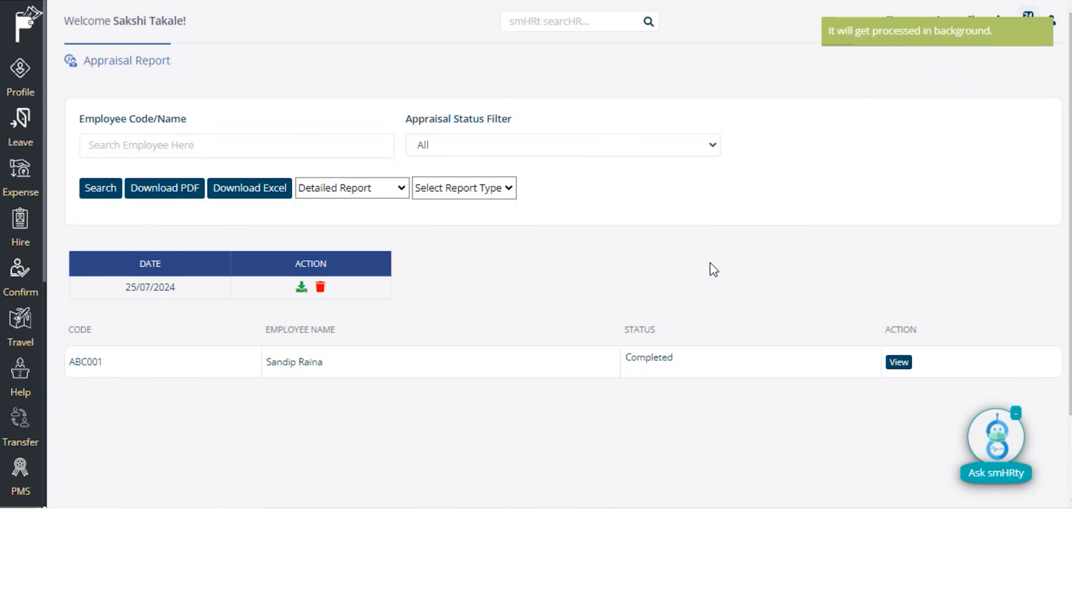
left_click(302, 287)
left_click(844, 23)
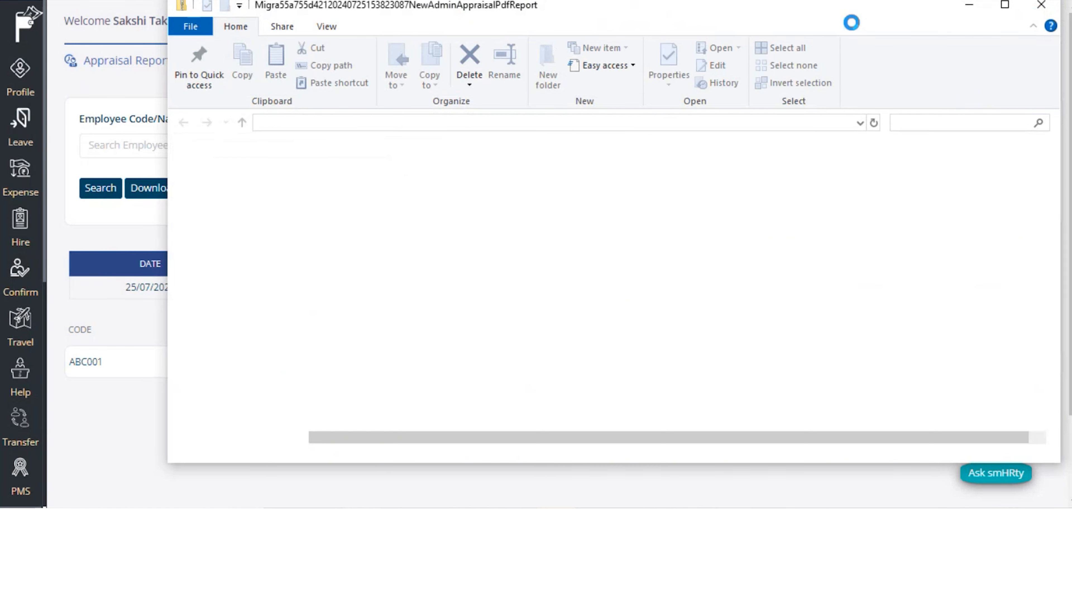
double_click(372, 167)
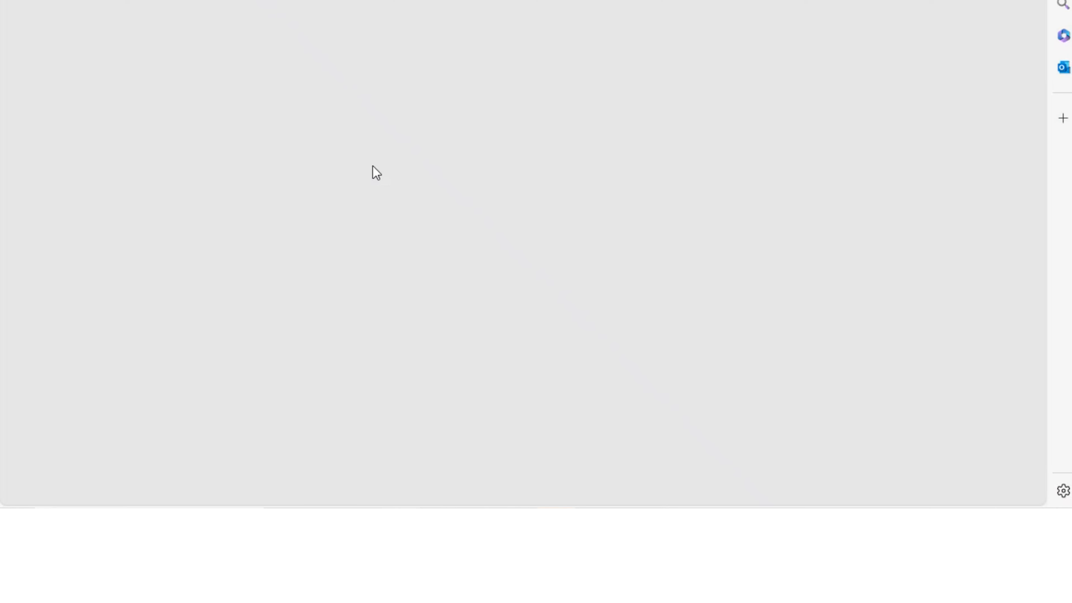
left_click_drag(1039, 100, 1015, 54)
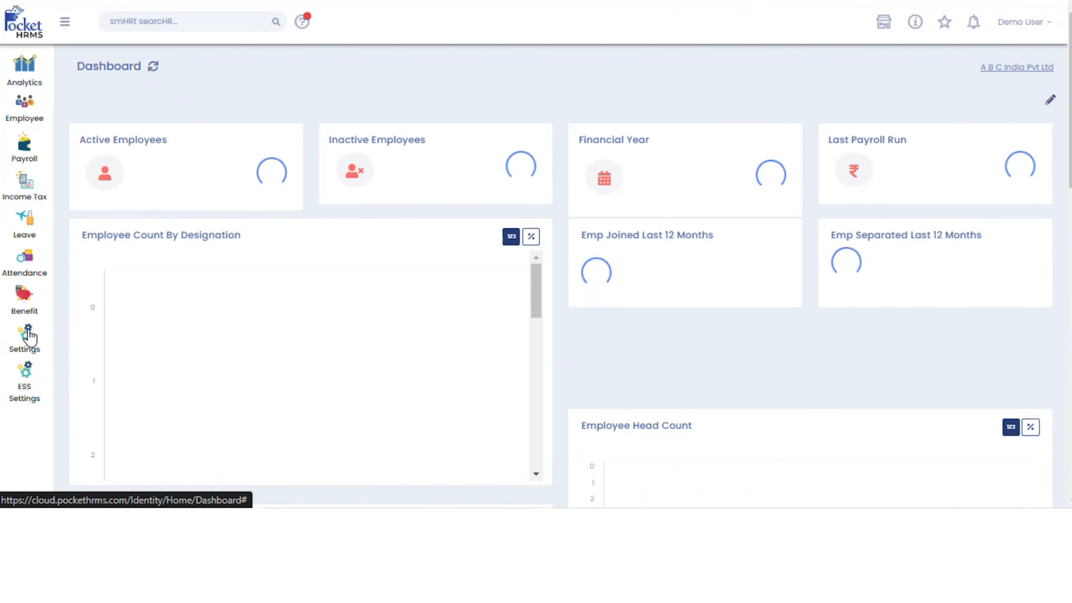
- In the Pocket HRMS admin portal, open the AppraisalV2 Rating Normalization settings and choose the appraisal period 01/04/2024 - 31/03/2025
left_click(26, 337)
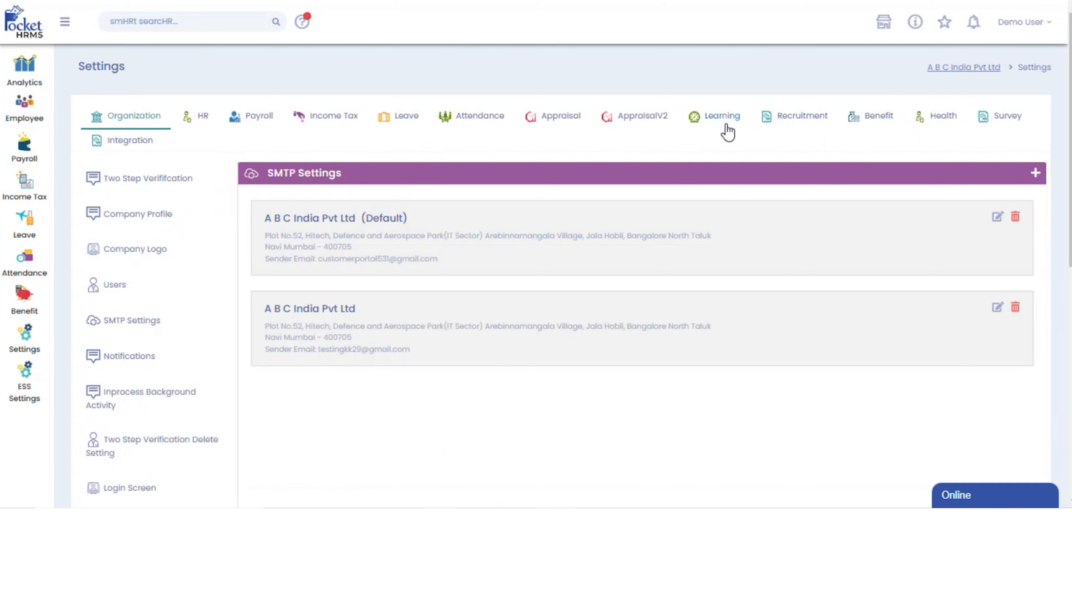
left_click(642, 119)
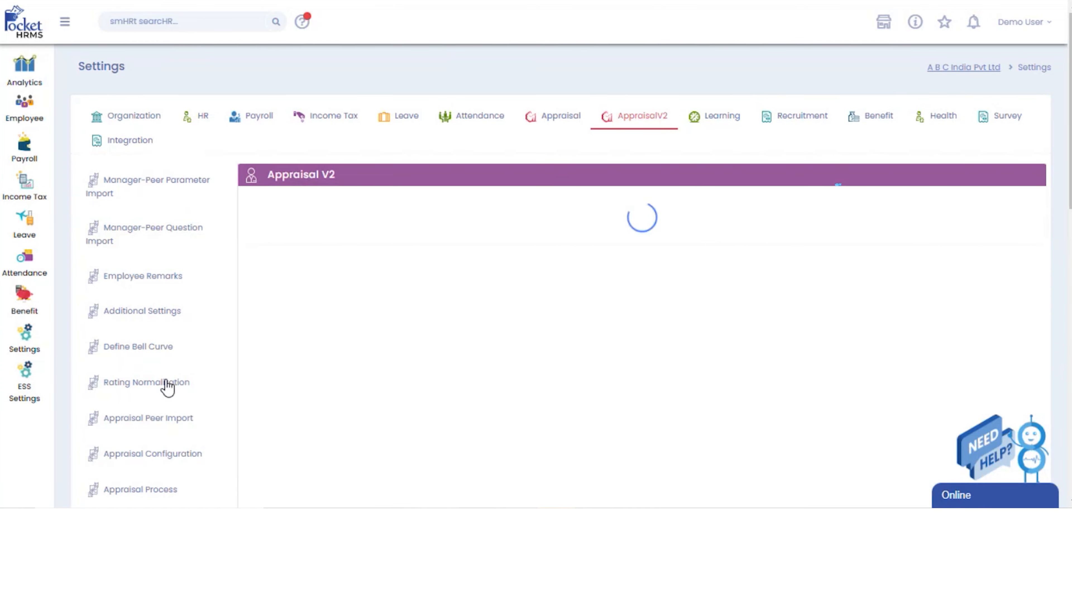
left_click(494, 213)
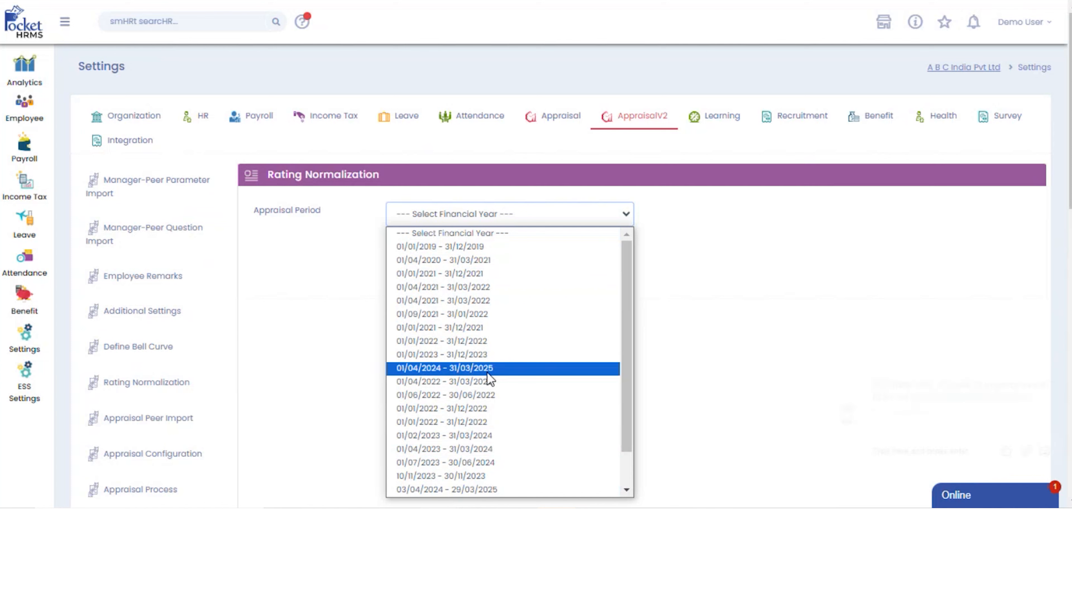
- Set the rating normalization category to Regular and the stage name to Annual Appraisal, and close the support chat message
left_click(479, 263)
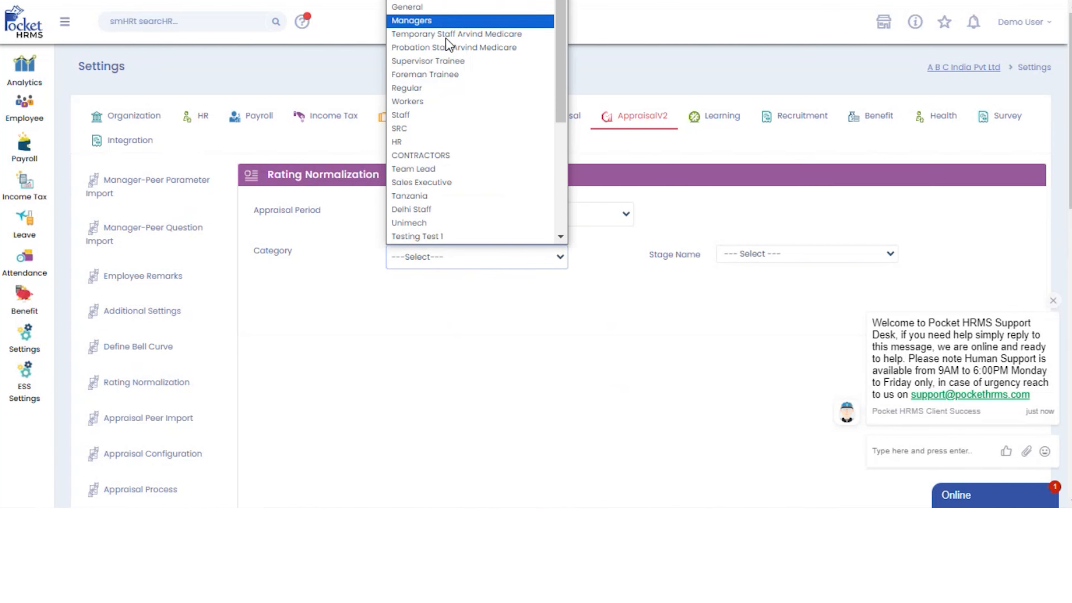
left_click(434, 93)
left_click(743, 254)
left_click(744, 269)
left_click(744, 258)
left_click(748, 283)
left_click(1051, 303)
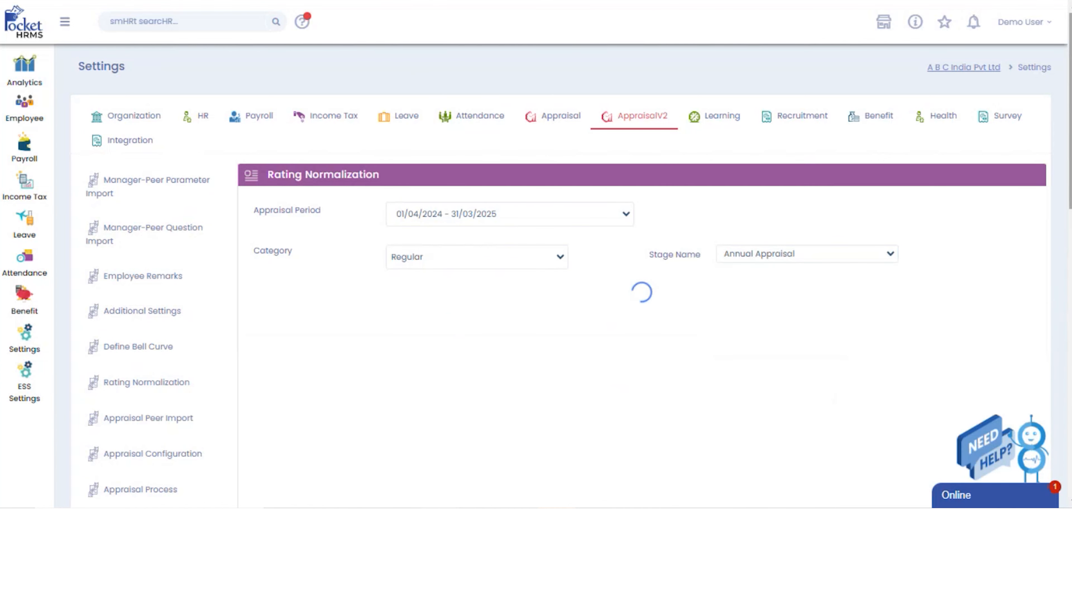
- Select all listed employees and view their expected, actual and calibrated grade percentages along with the bell curve
scroll(1052, 304, "down", 2)
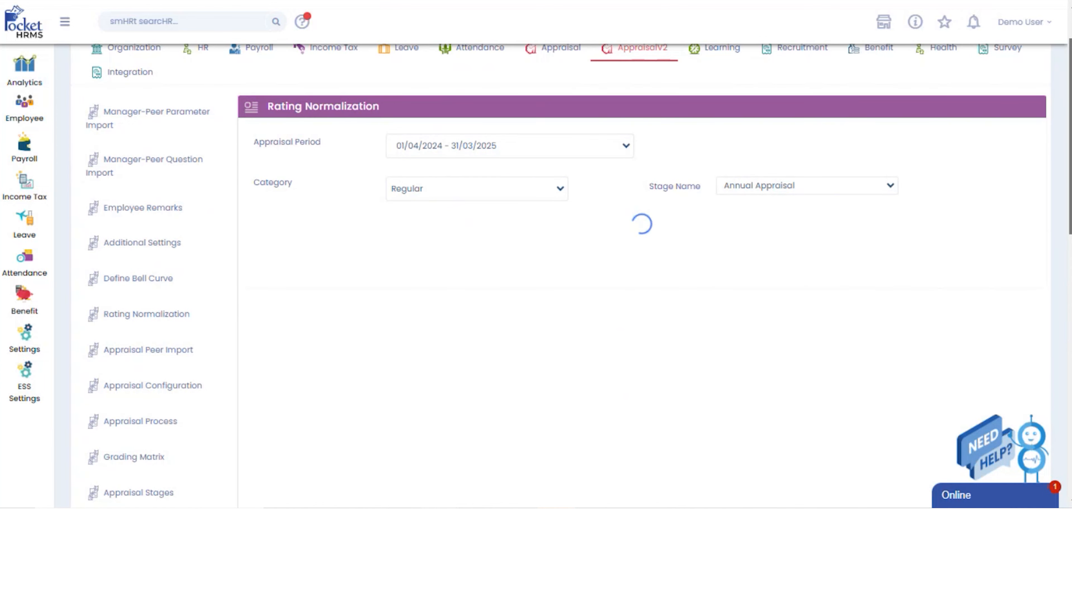
scroll(569, 296, "up", 1)
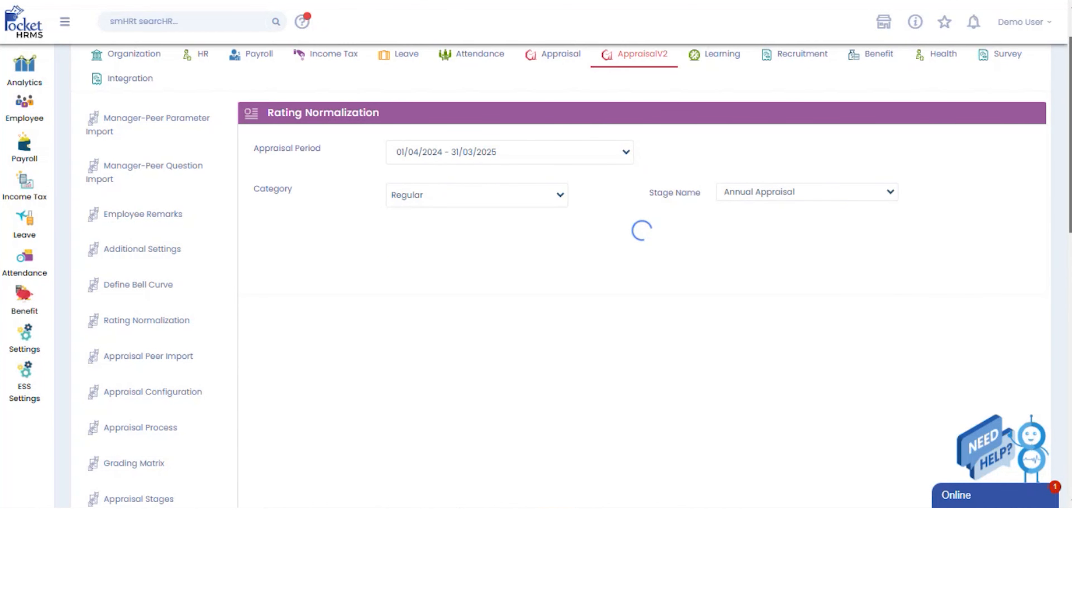
scroll(578, 274, "down", 3)
scroll(578, 274, "down", 1)
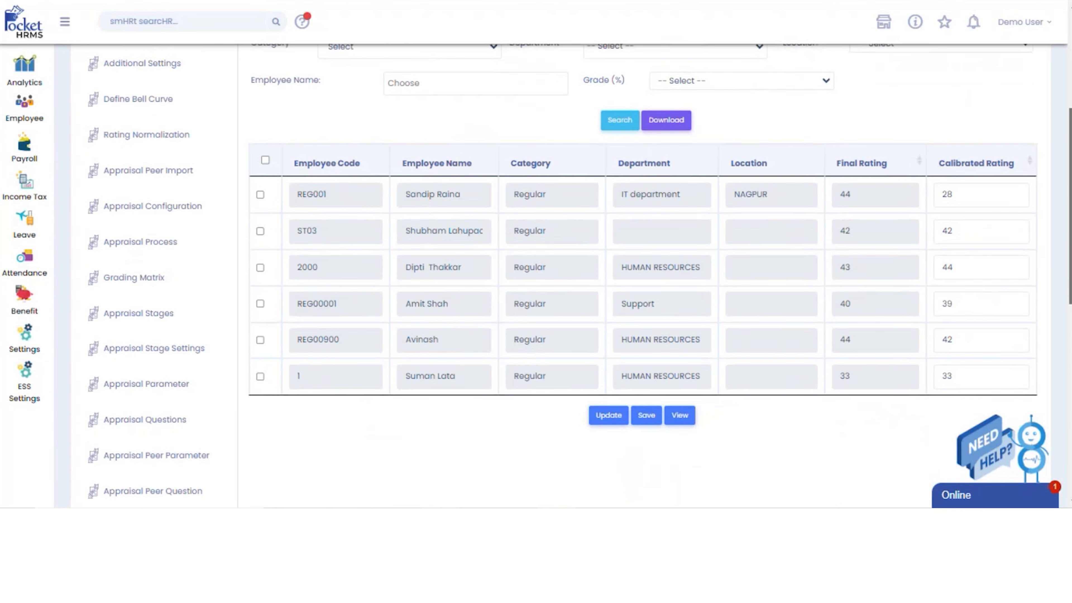
left_click(265, 161)
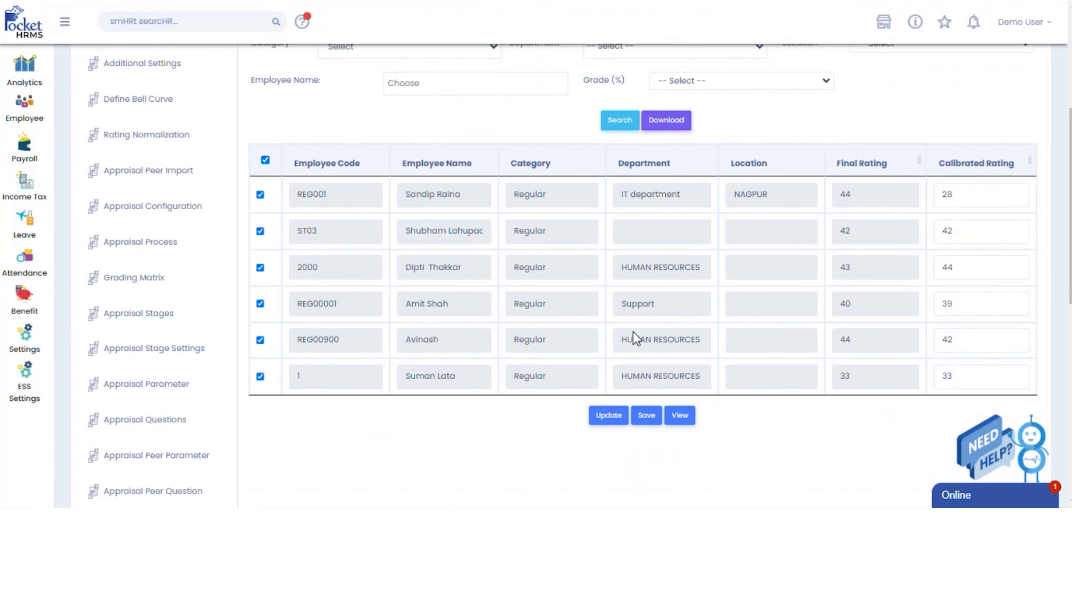
left_click(685, 418)
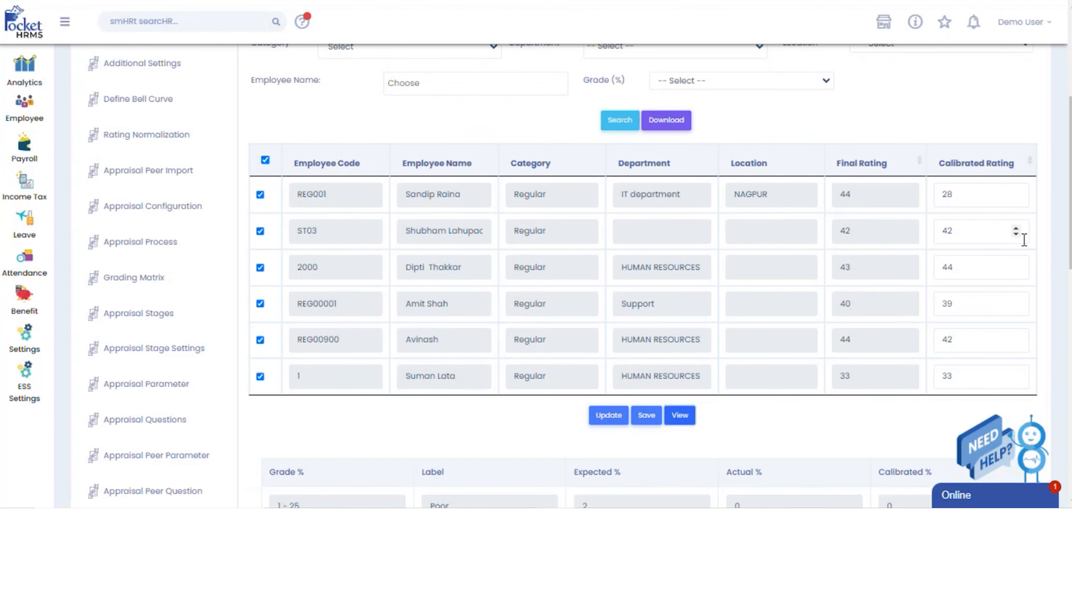
scroll(1020, 237, "down", 3)
left_click_drag(1070, 219, 1070, 216)
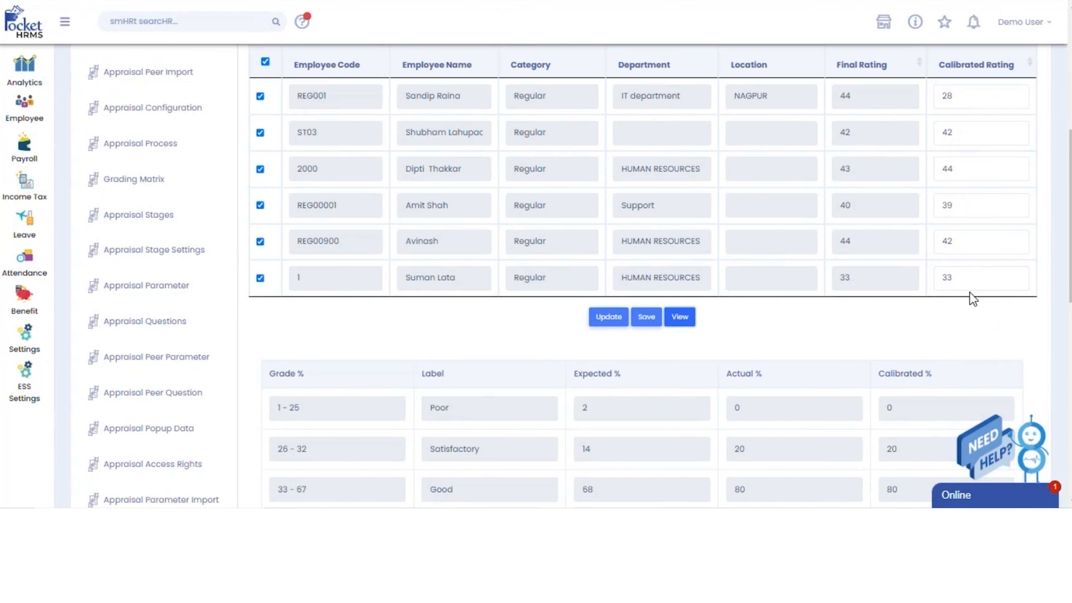
left_click_drag(1070, 249, 1070, 391)
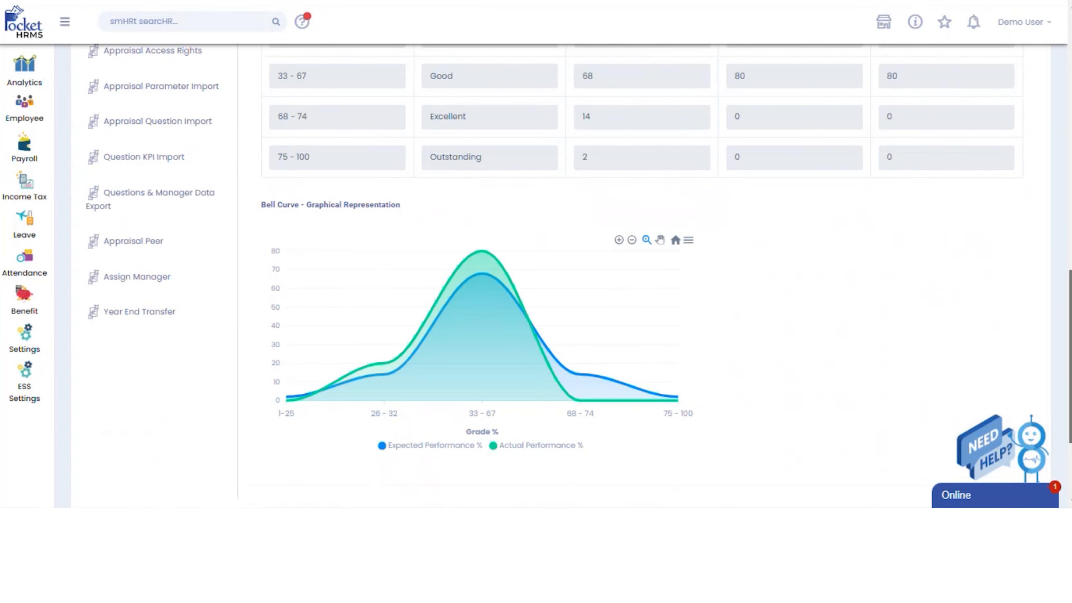